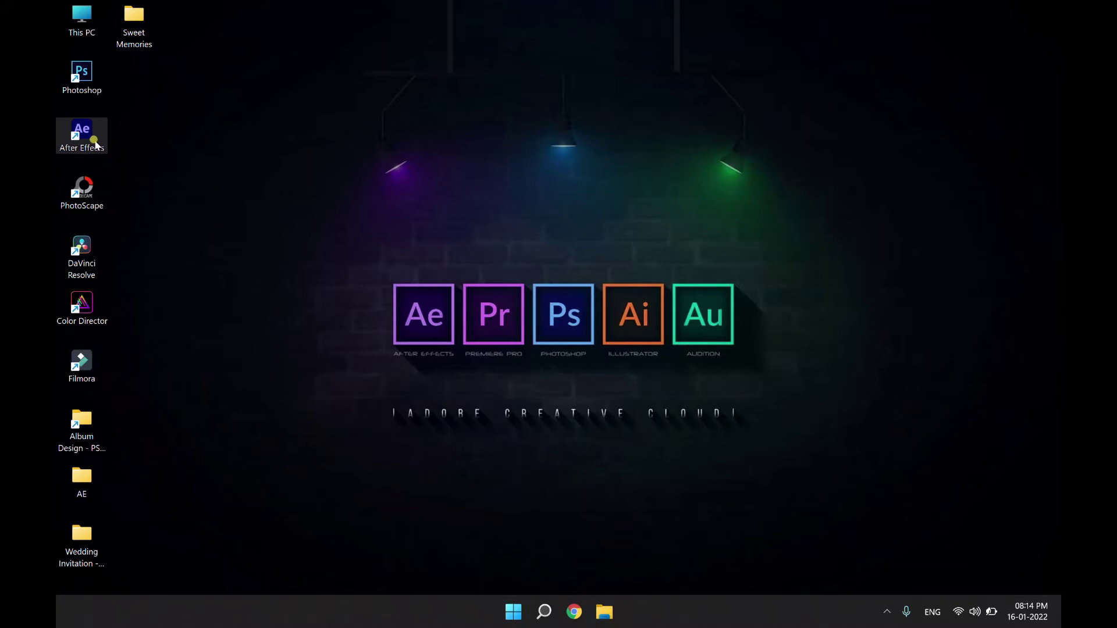
Open the Sweet Memories folder and launch the Sweet Memories CC project file
double_click(135, 38)
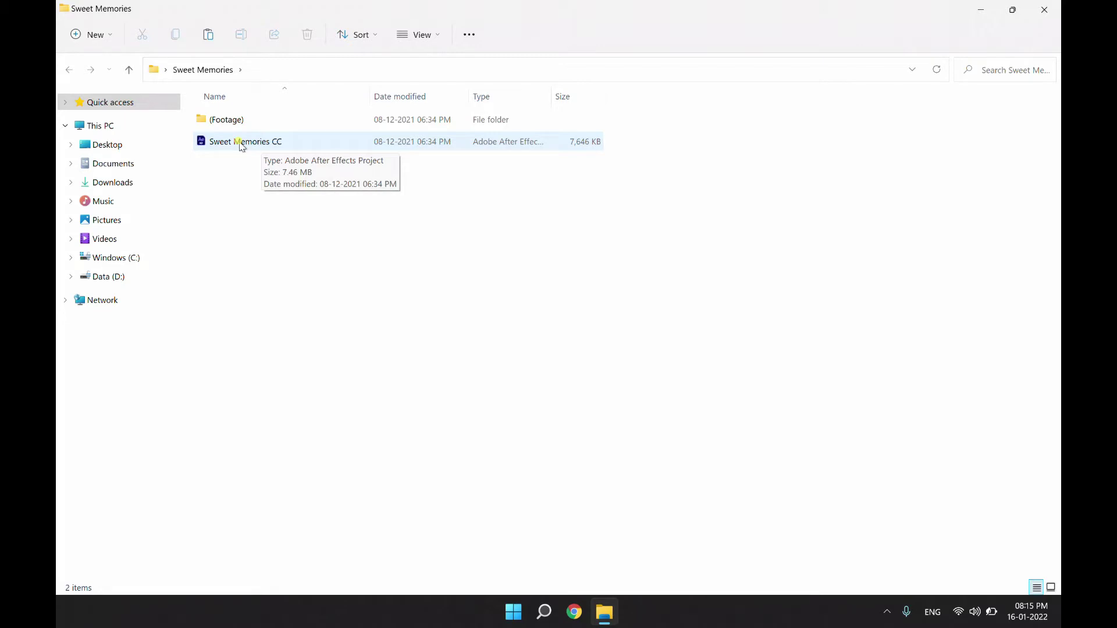
click(242, 145)
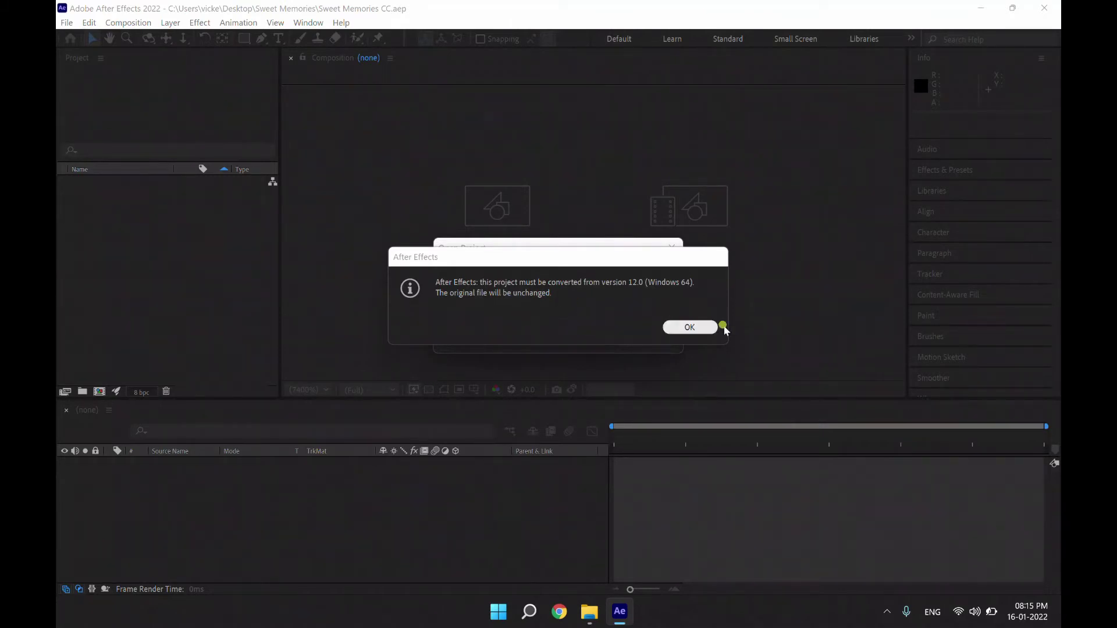
Accept converting the project from version 12.0 and dismiss the missing fonts warning
click(703, 328)
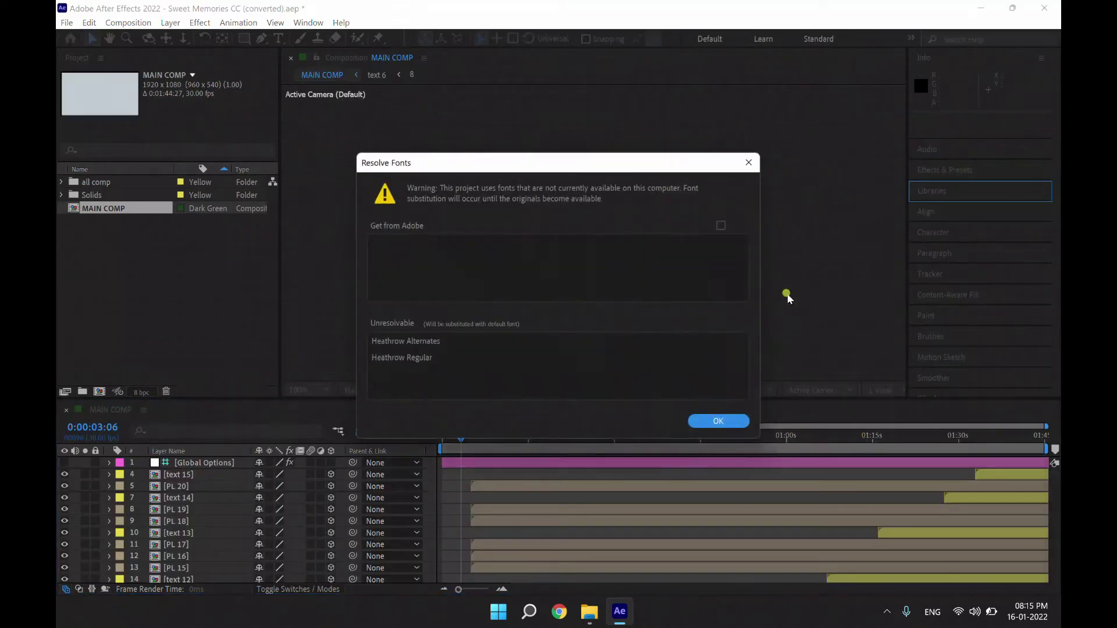
click(714, 421)
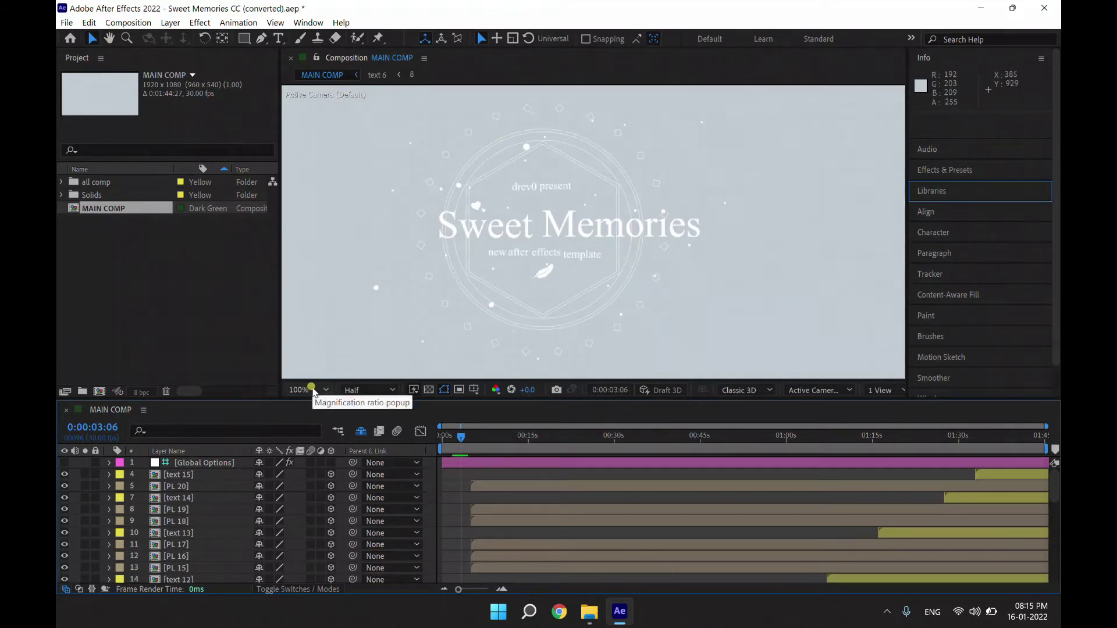
Set the viewer magnification to Fit and scrub the timeline to preview the photo frames
click(313, 388)
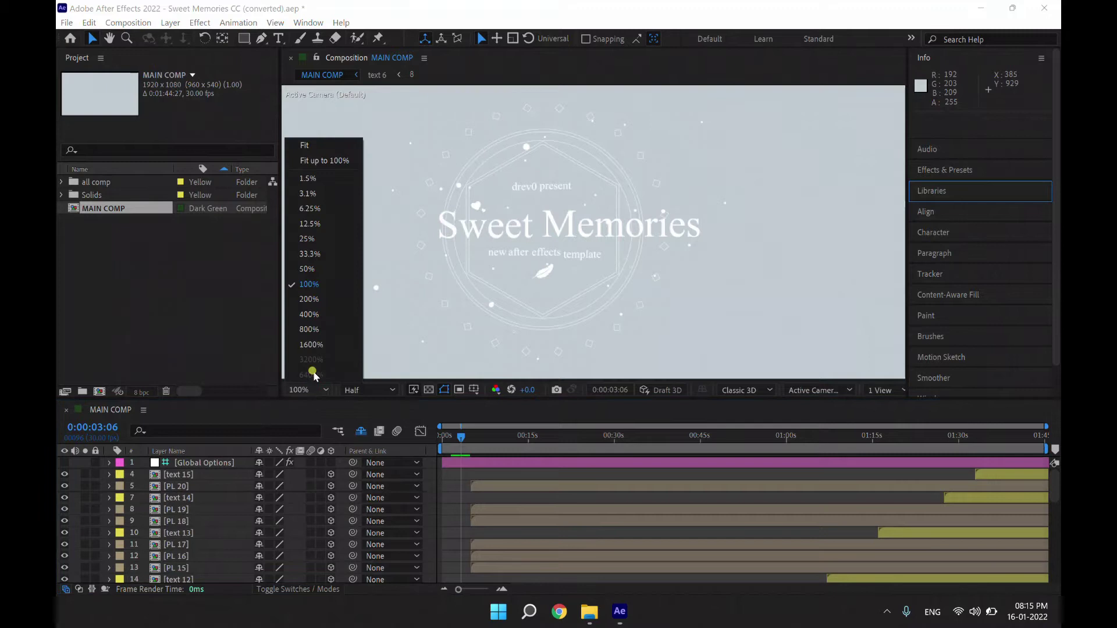
click(314, 147)
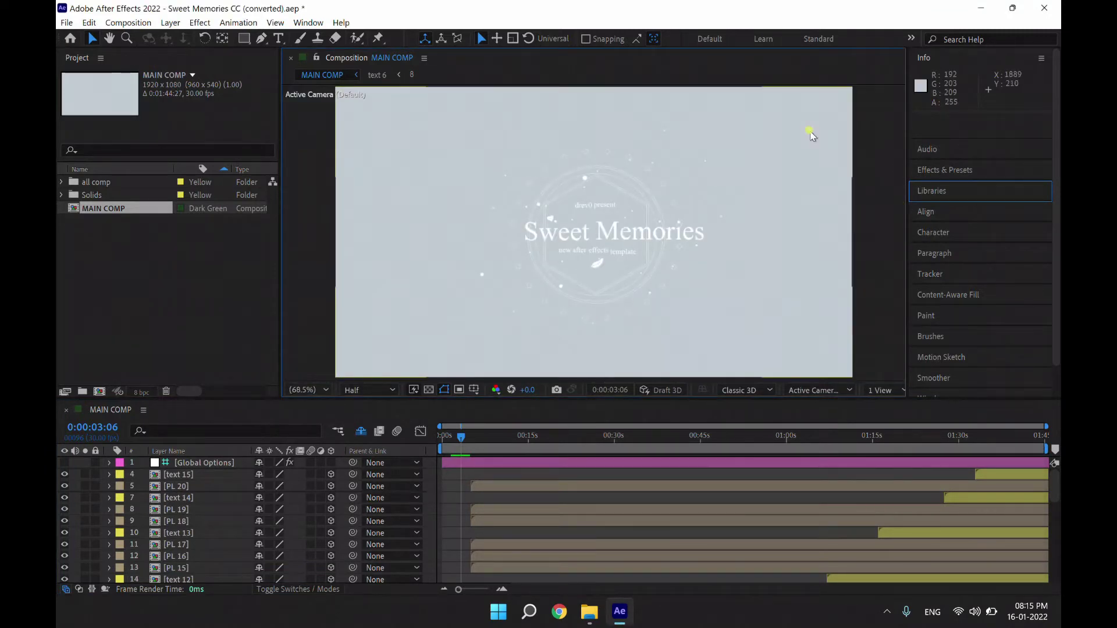
click(308, 390)
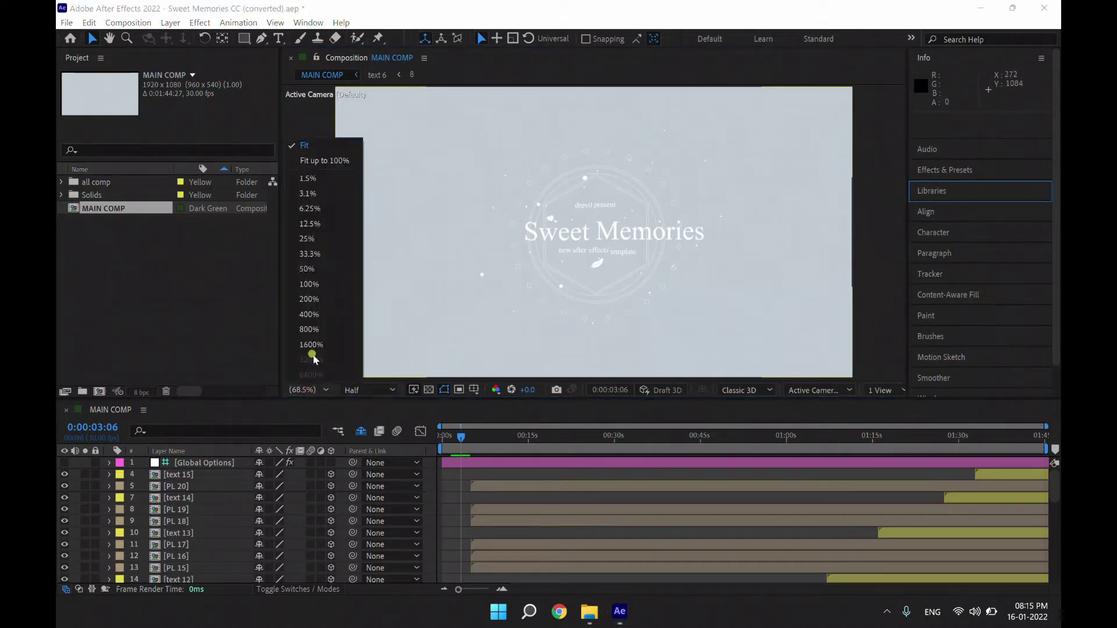
click(316, 391)
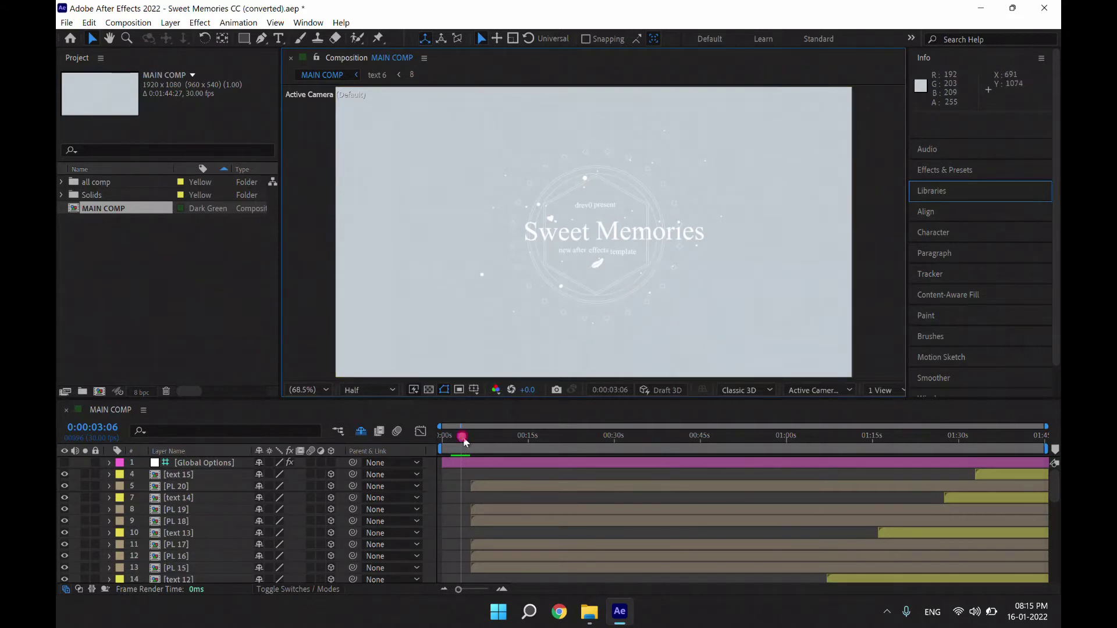
drag(463, 441, 607, 444)
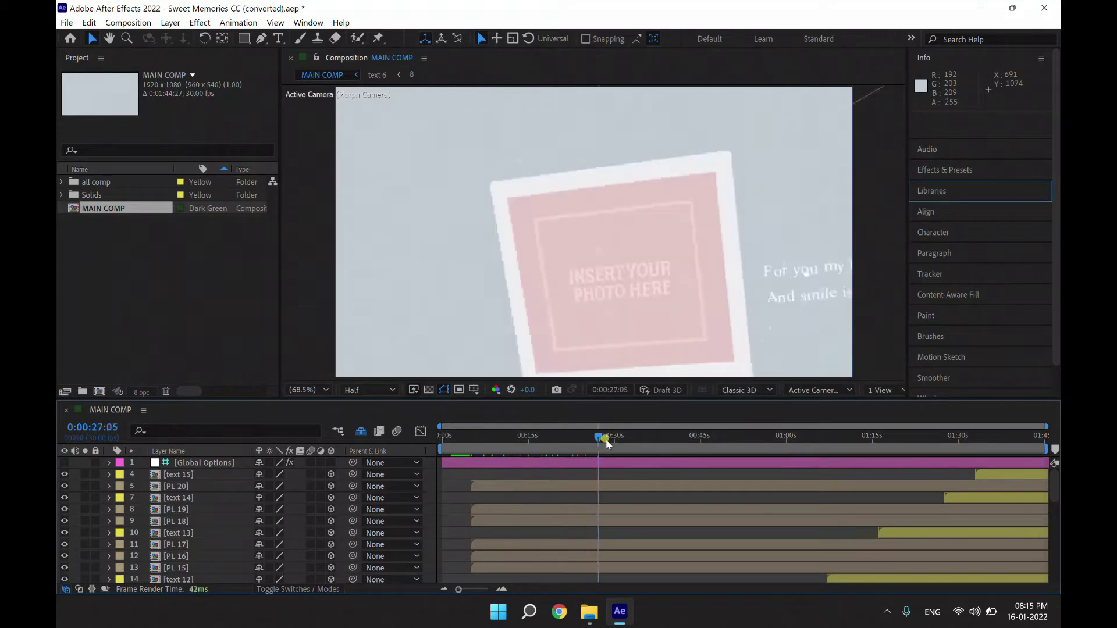
drag(606, 443, 477, 443)
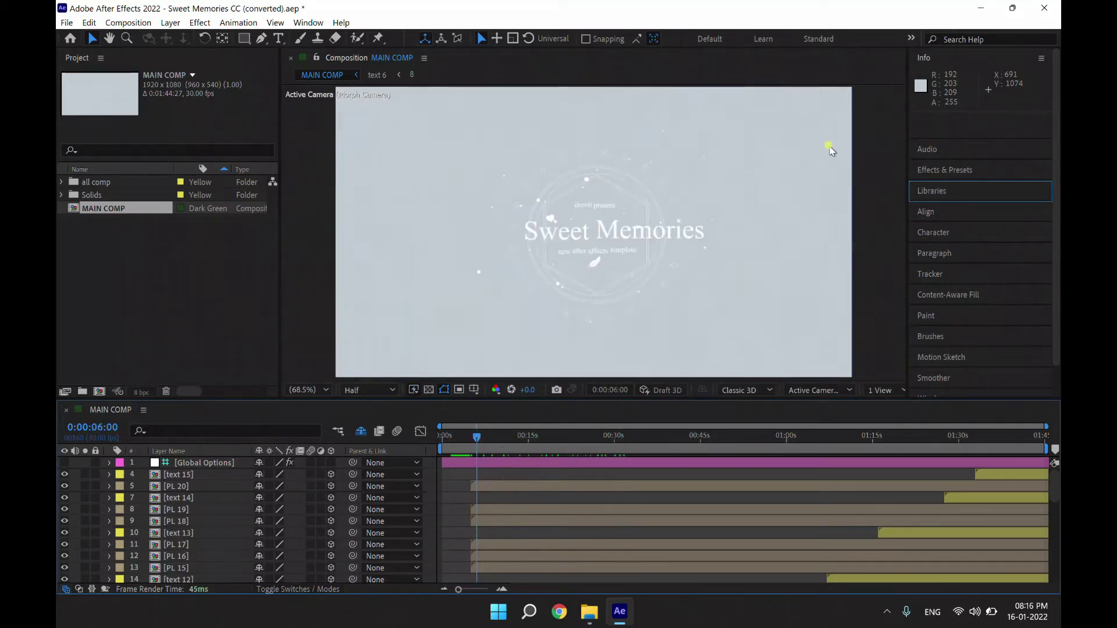
Expand the Libraries, Effects & Presets and Character panels, then restore the Standard workspace
click(944, 191)
click(953, 98)
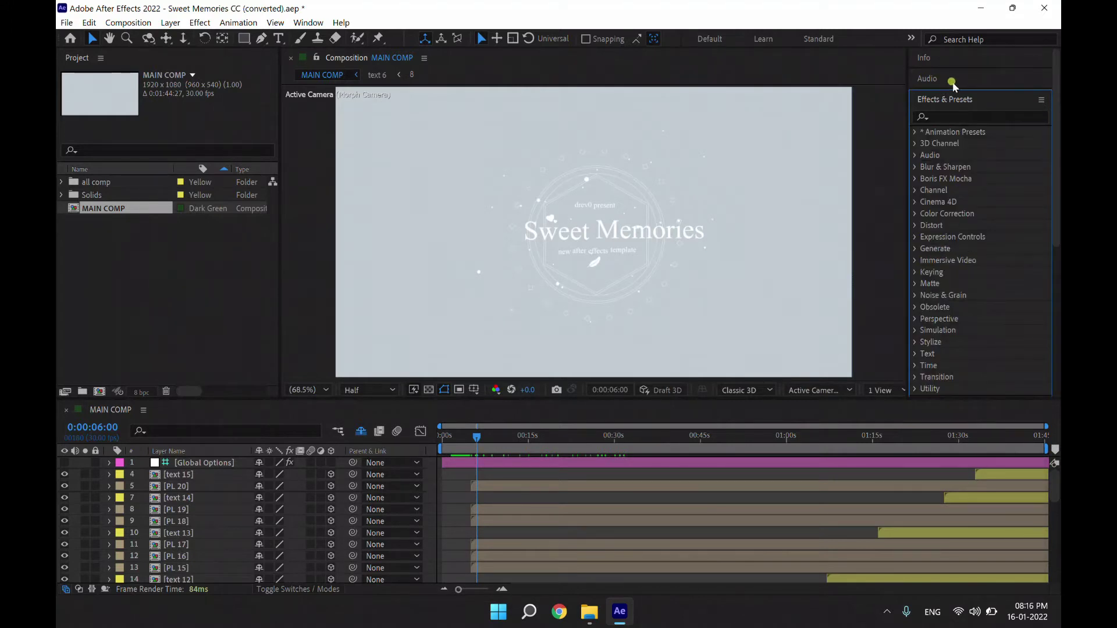
click(940, 102)
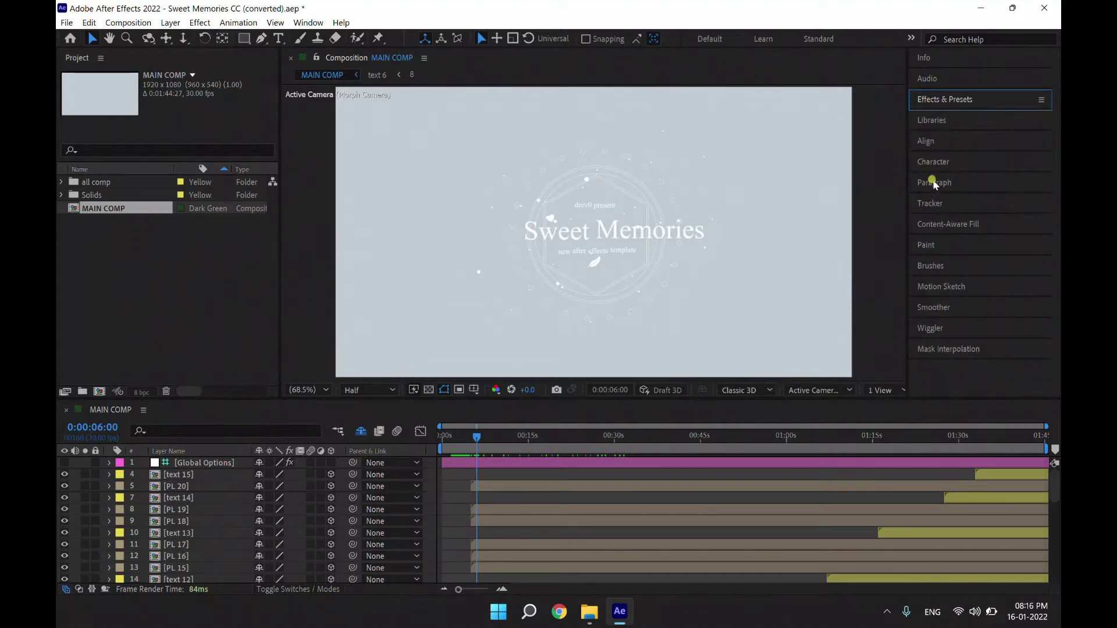
click(933, 163)
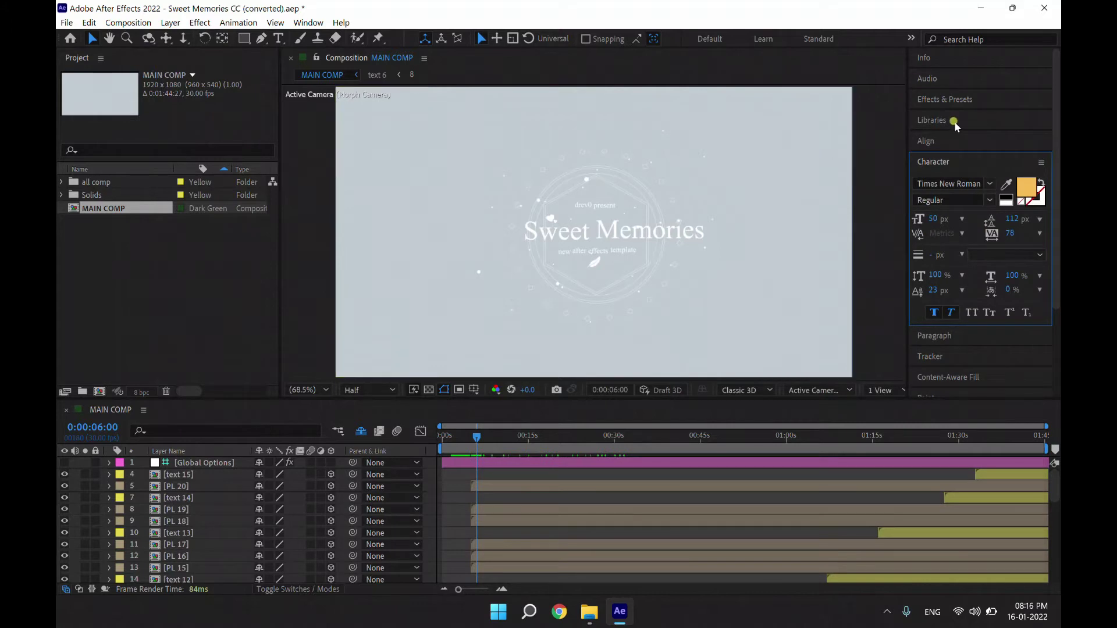
double_click(934, 163)
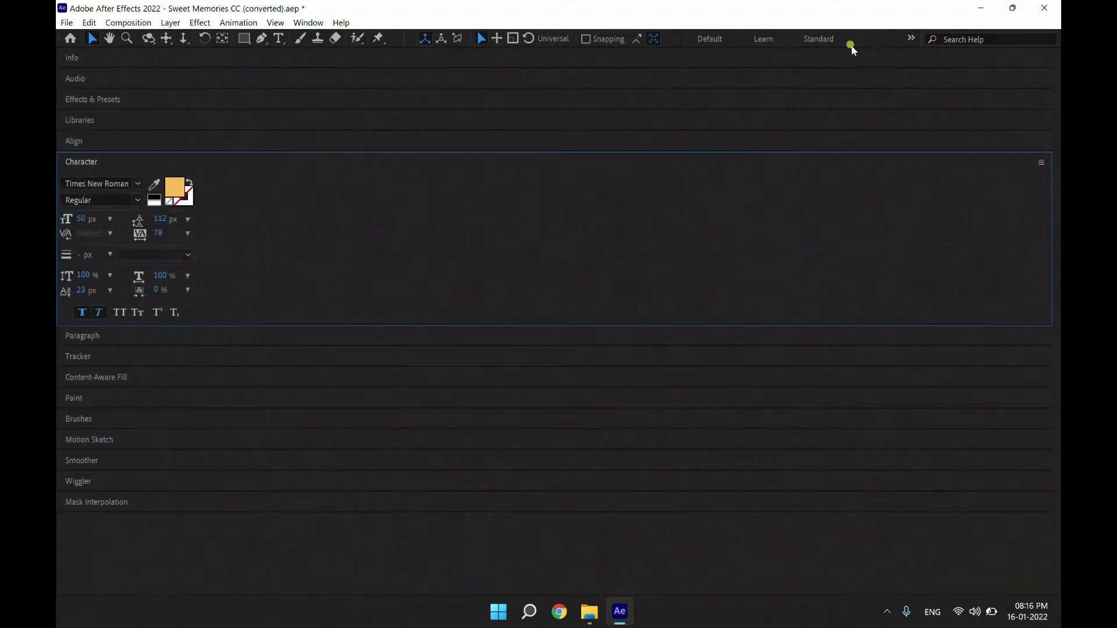
click(826, 40)
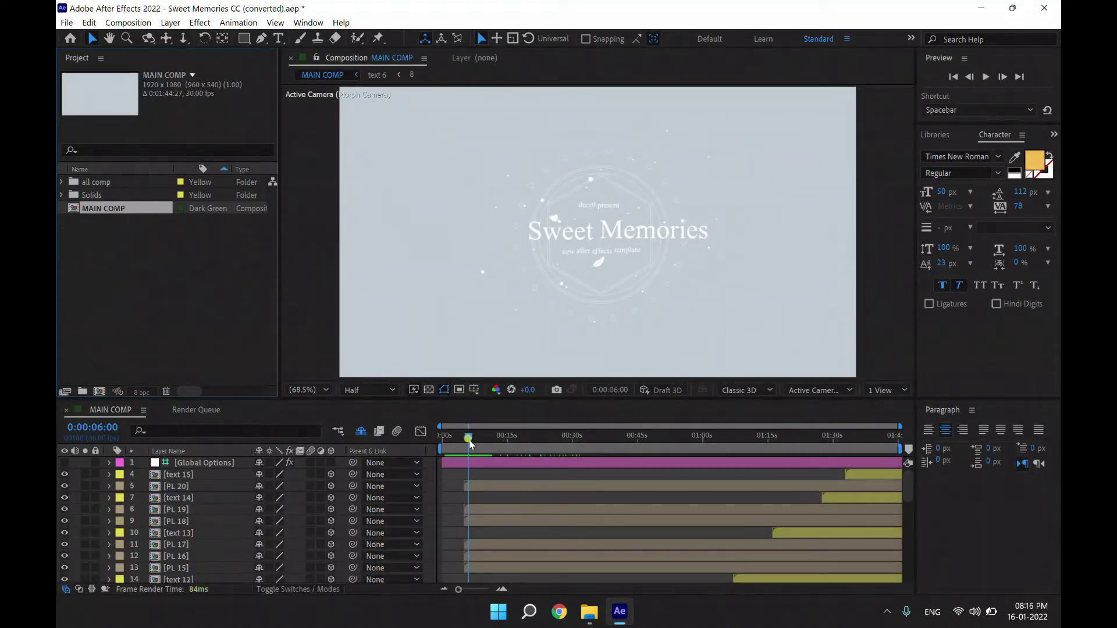
Scrub to a later frame, check the viewer magnification, then return to the opening title
drag(471, 445, 474, 441)
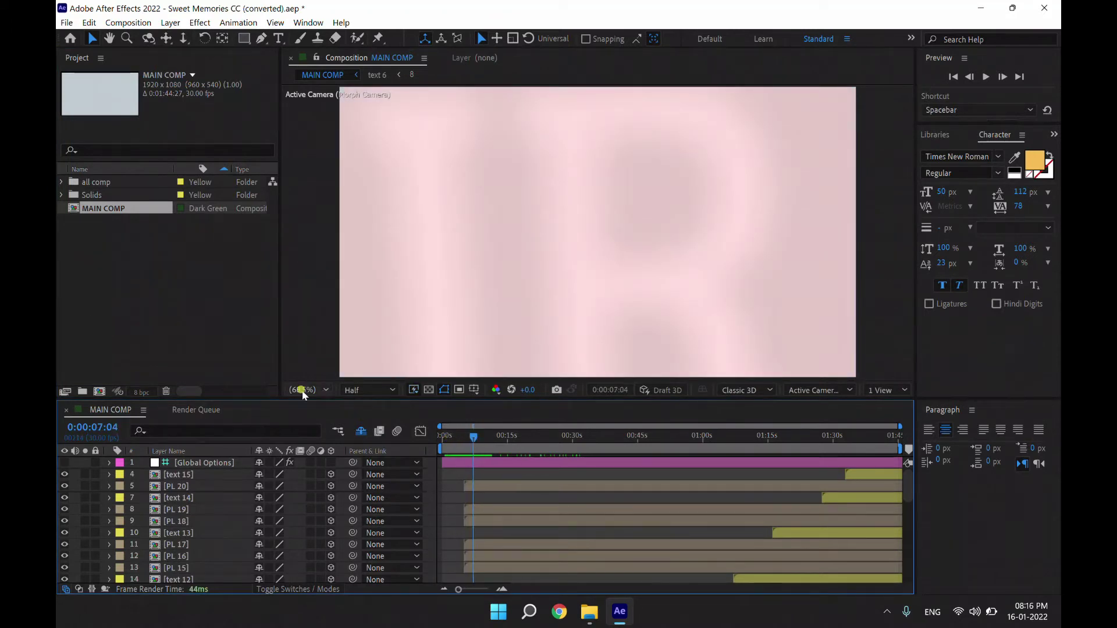
click(302, 390)
click(488, 481)
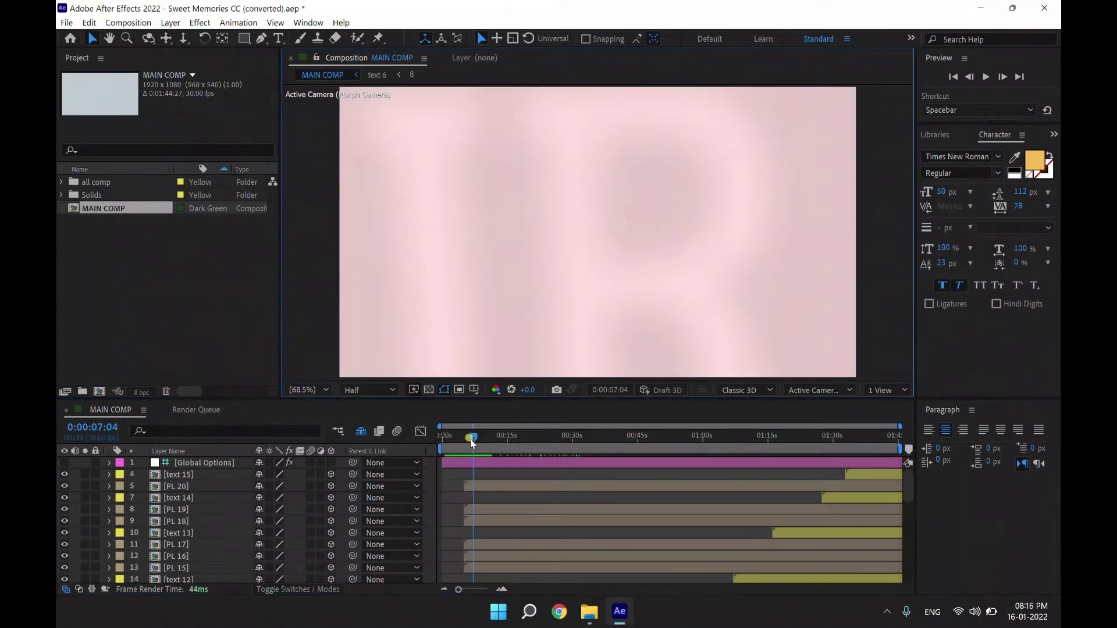
drag(472, 444, 449, 438)
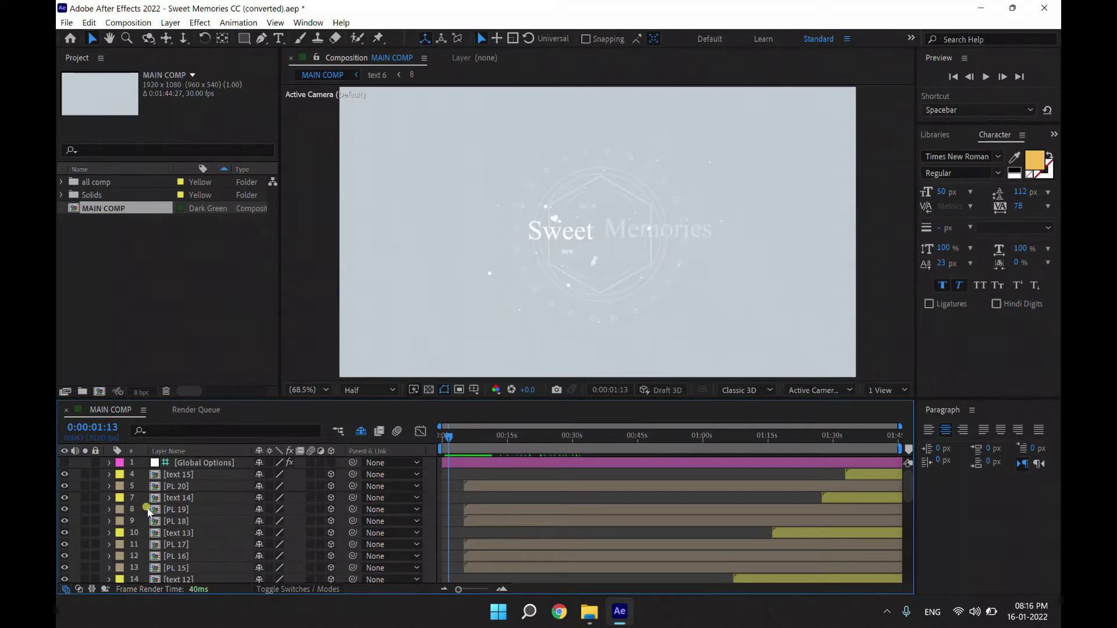
Scroll MAIN COMP down to layer 40 [Opening title] and select it
scroll(148, 512, down, 3)
scroll(148, 512, down, 2)
scroll(148, 511, down, 3)
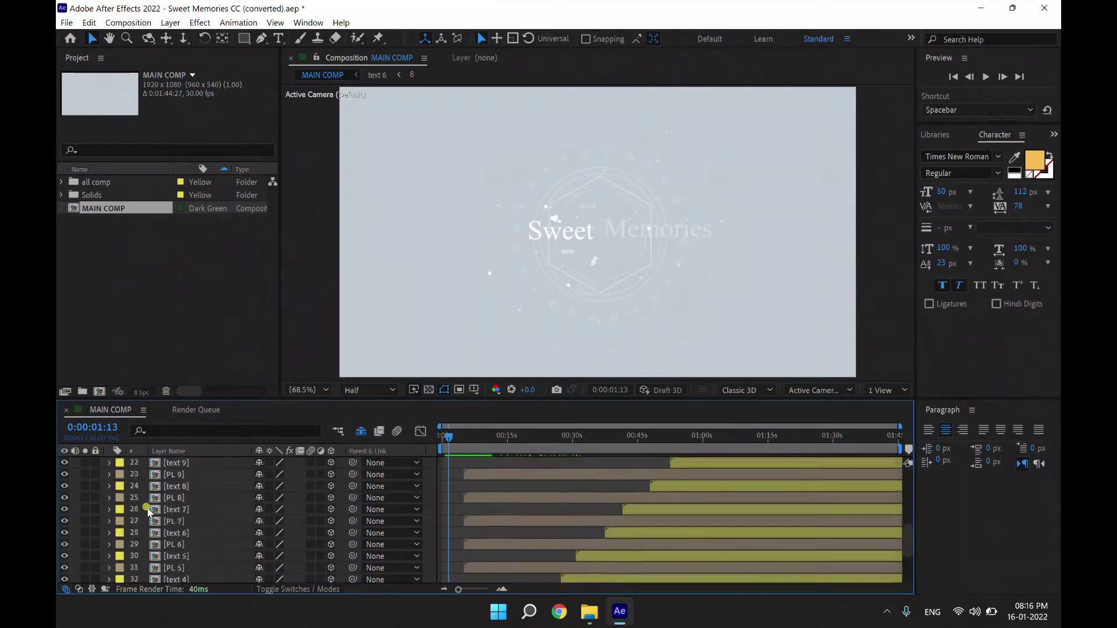
scroll(148, 512, down, 2)
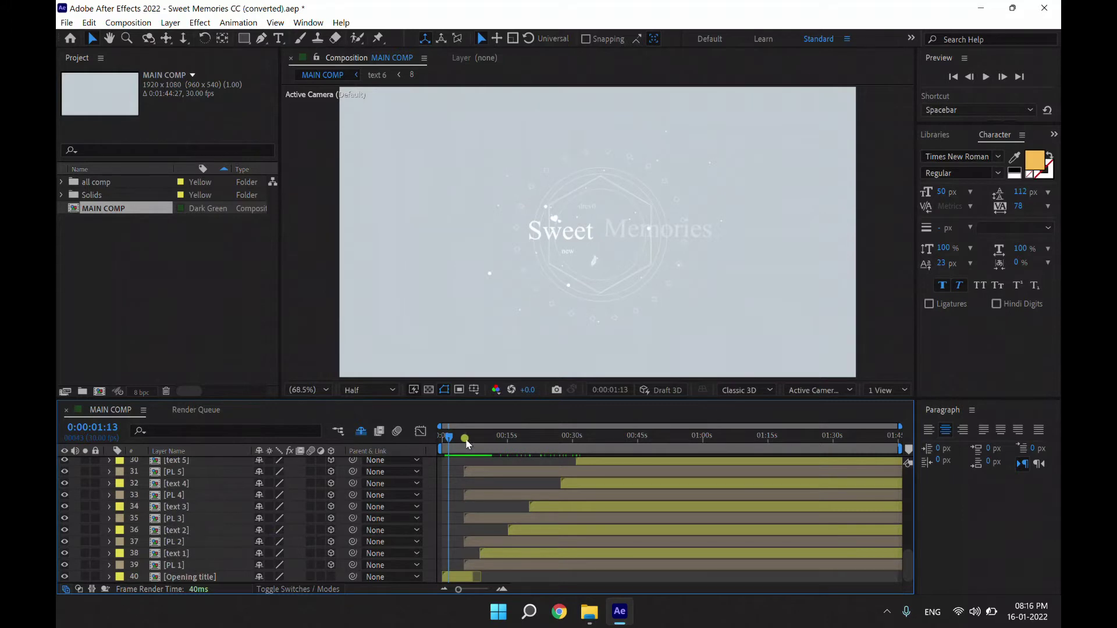
drag(456, 443, 462, 493)
click(456, 578)
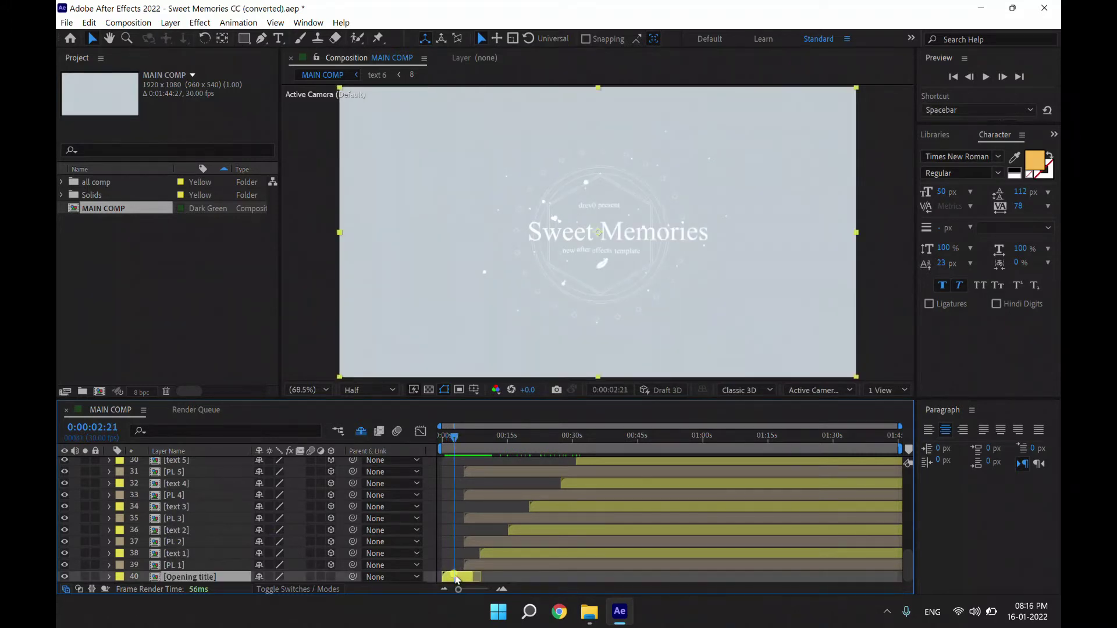
click(185, 578)
double_click(237, 577)
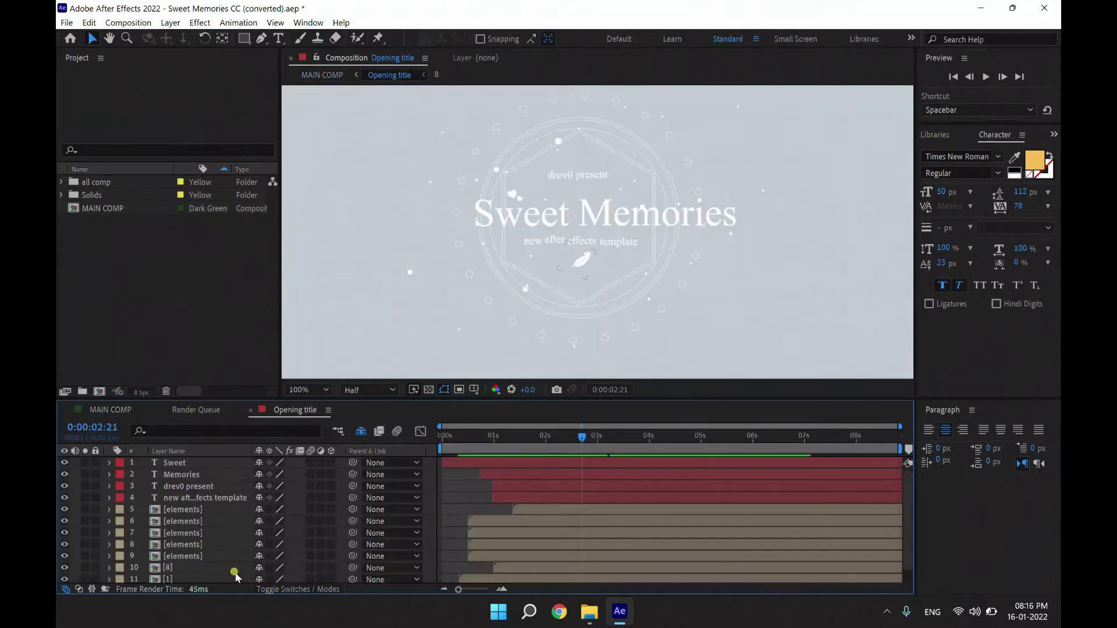
scroll(647, 269, down, 2)
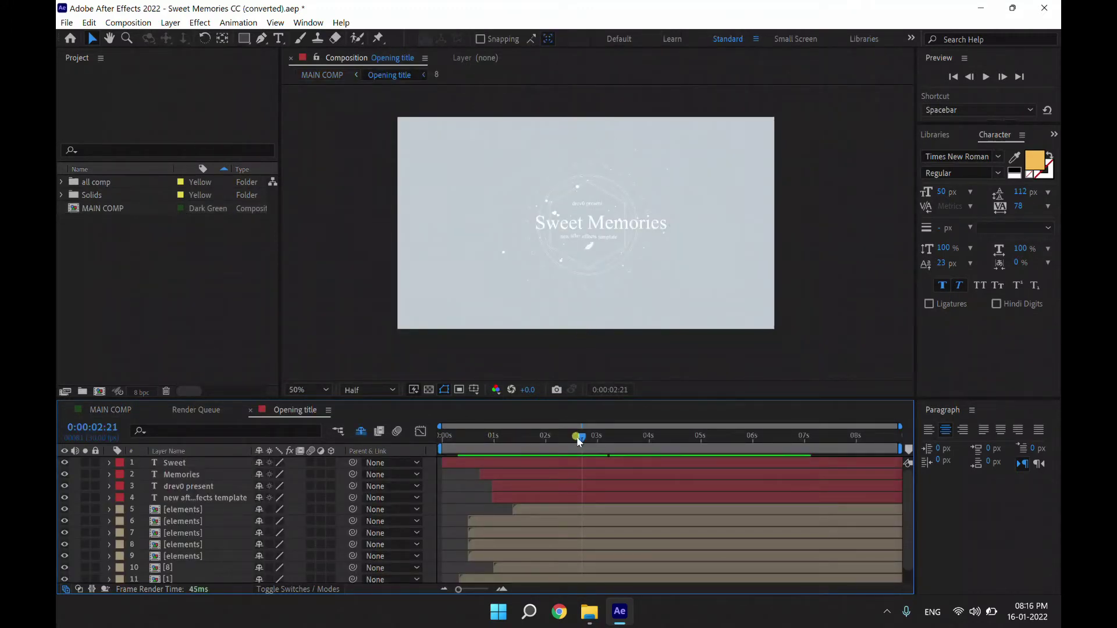
drag(582, 440, 597, 441)
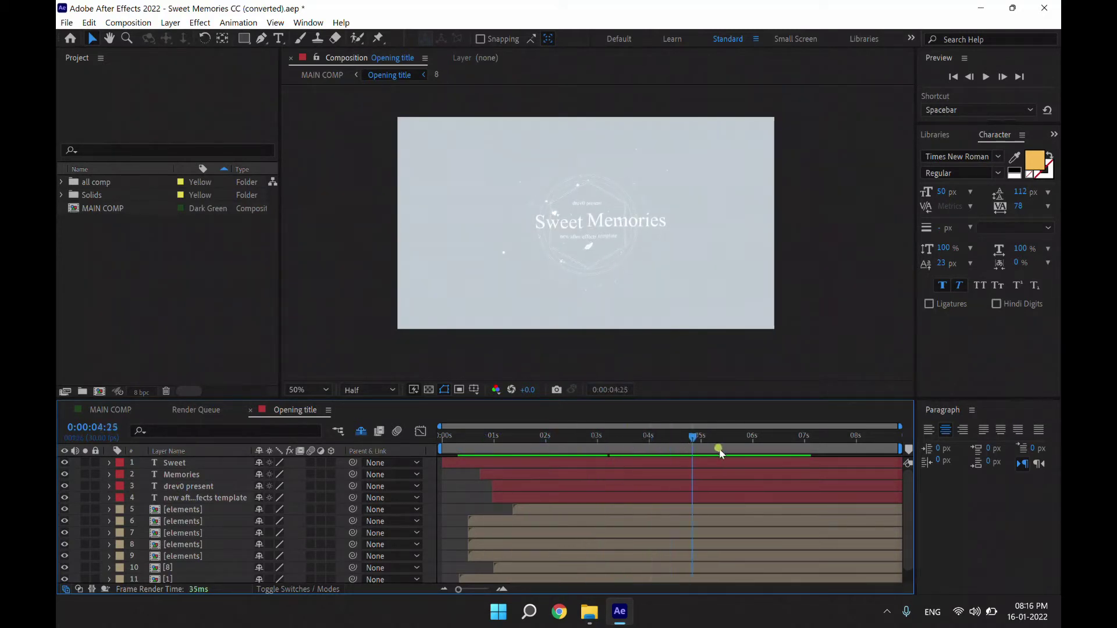
drag(580, 444, 722, 442)
mouse_move(640, 437)
mouse_down()
mouse_move(606, 440)
mouse_move(690, 445)
mouse_up()
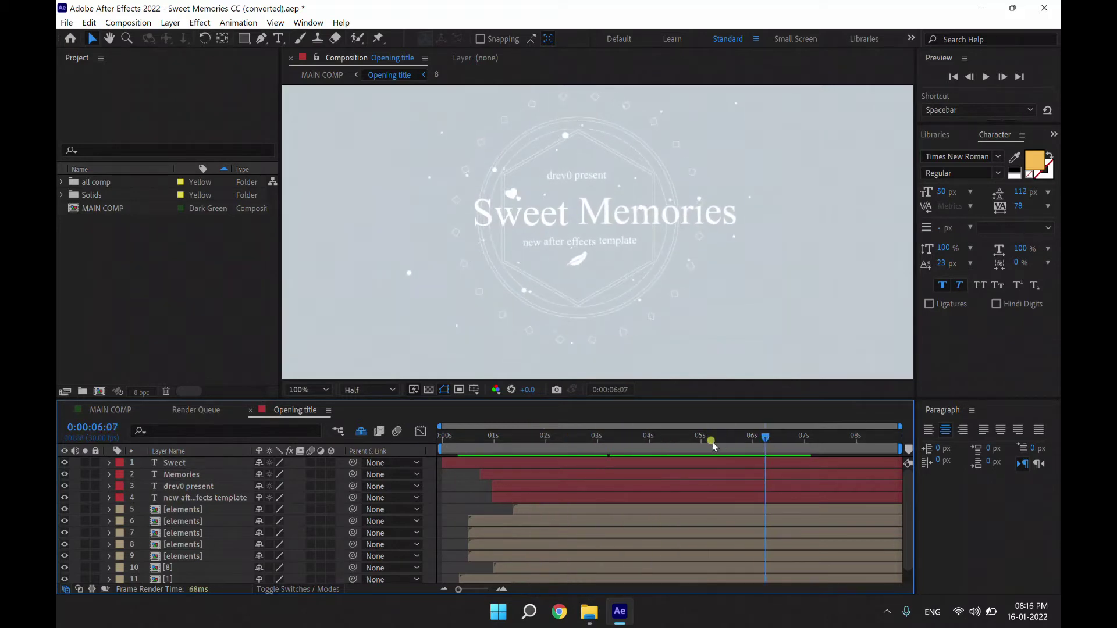
click(174, 463)
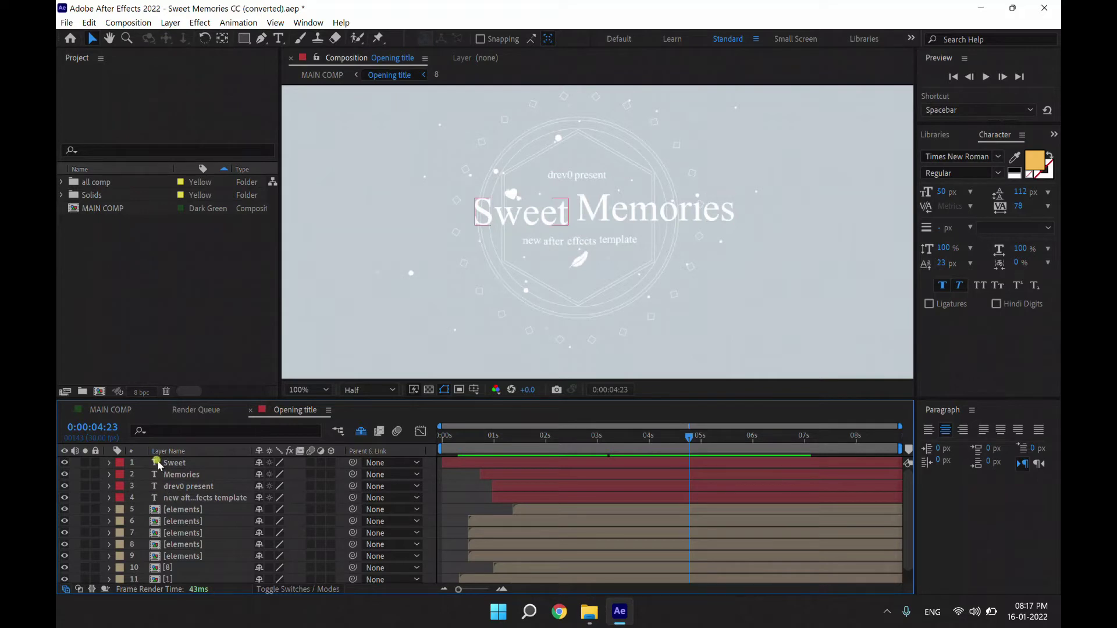
click(153, 487)
click(63, 486)
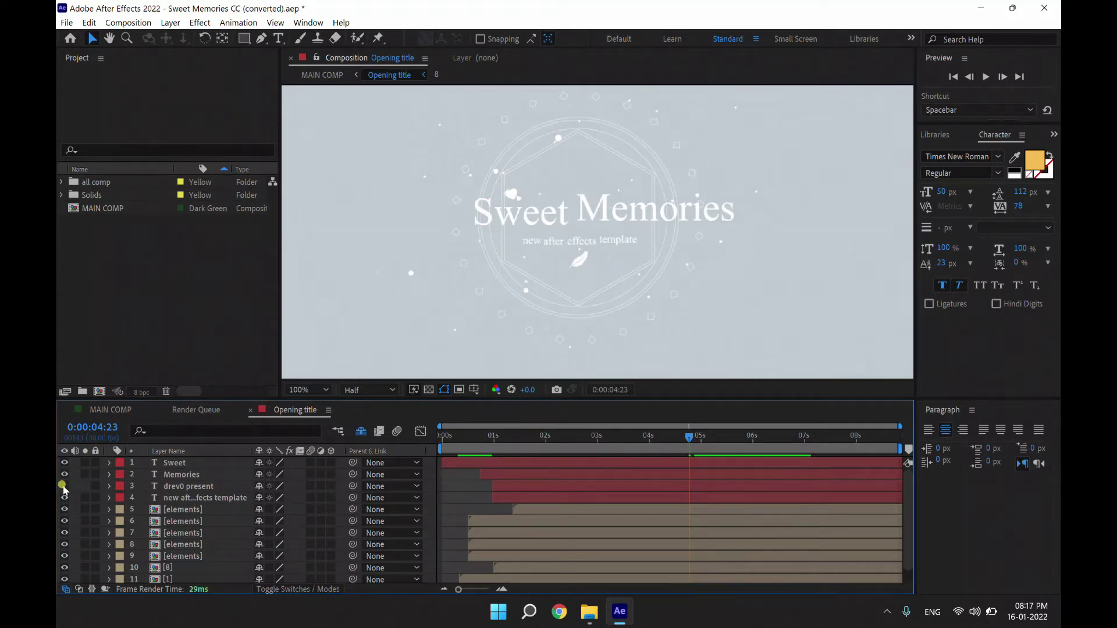
click(63, 486)
click(63, 486)
click(63, 486)
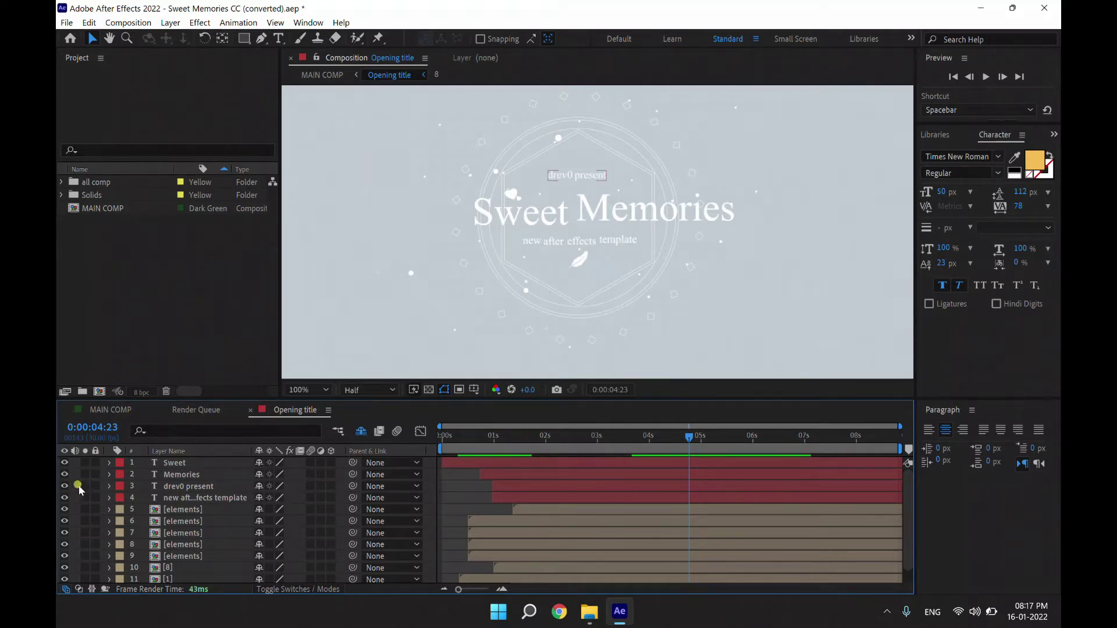
click(178, 487)
Replace the 'drev0 present' caption with 'Eternal Slayer' and select the new text
key(ctrl+t)
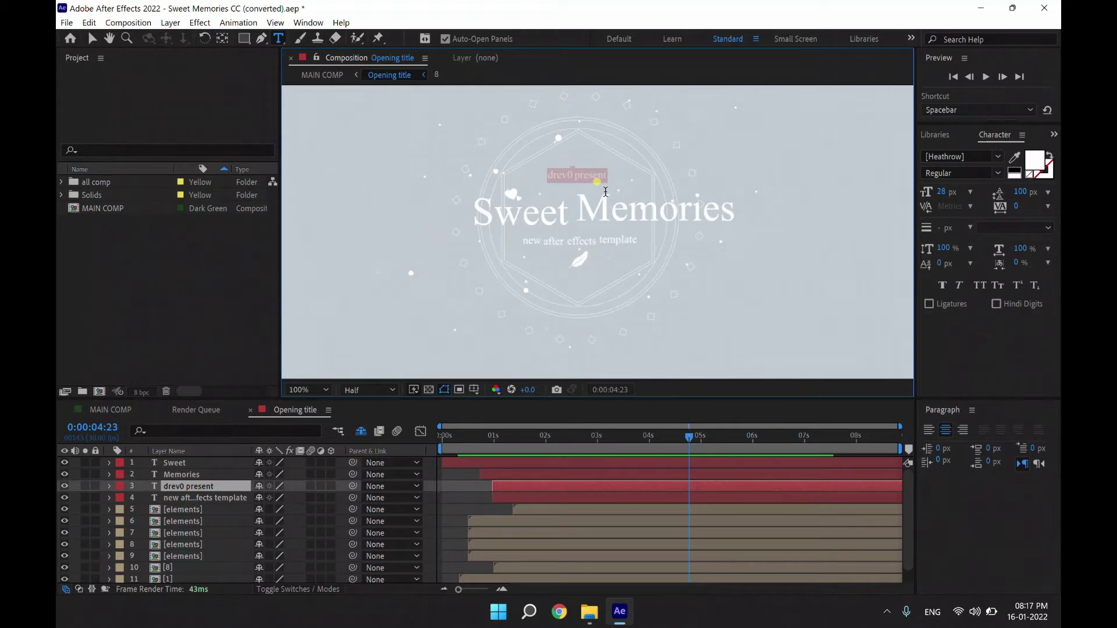
text(Eternal Sl)
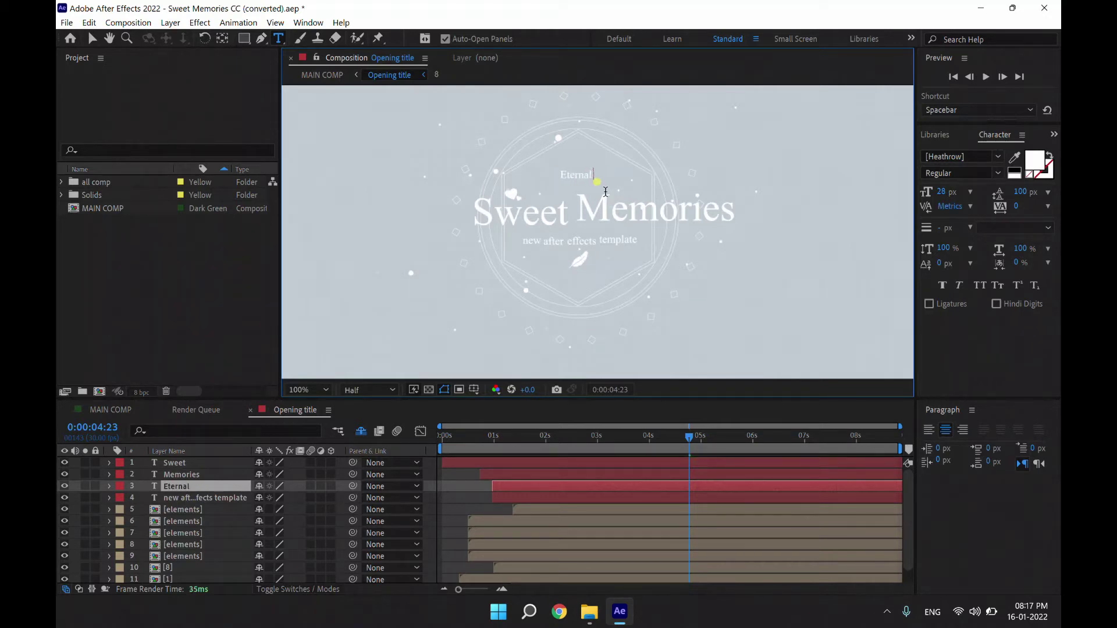
text(ayer)
key(ctrl+a)
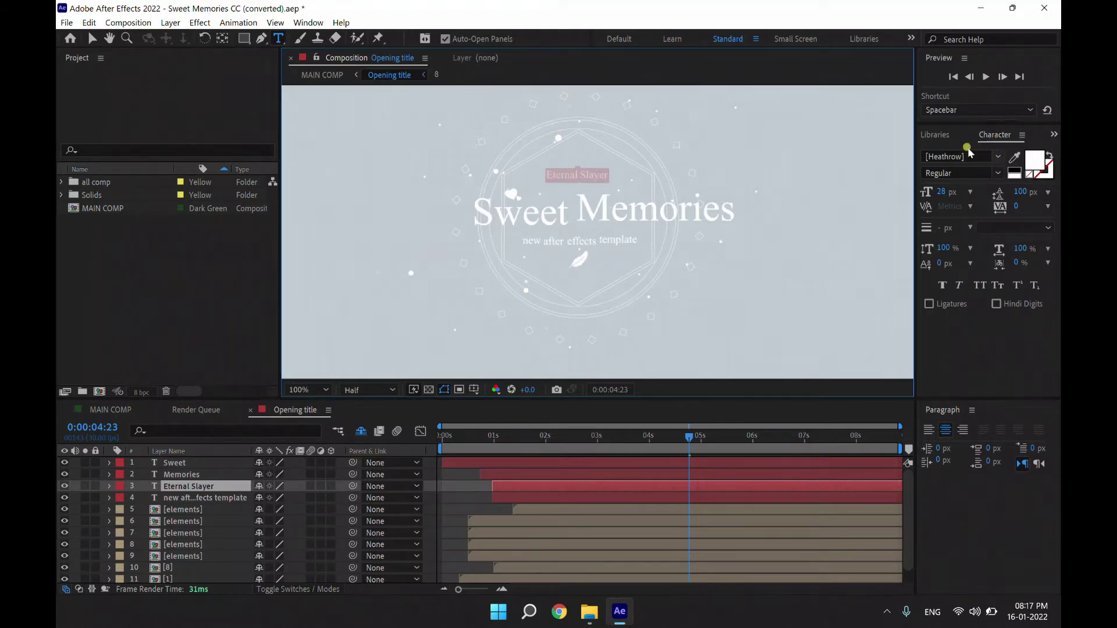
Set the 'Eternal Slayer' caption's font to Thinking Of Betty Light and finish editing
click(993, 157)
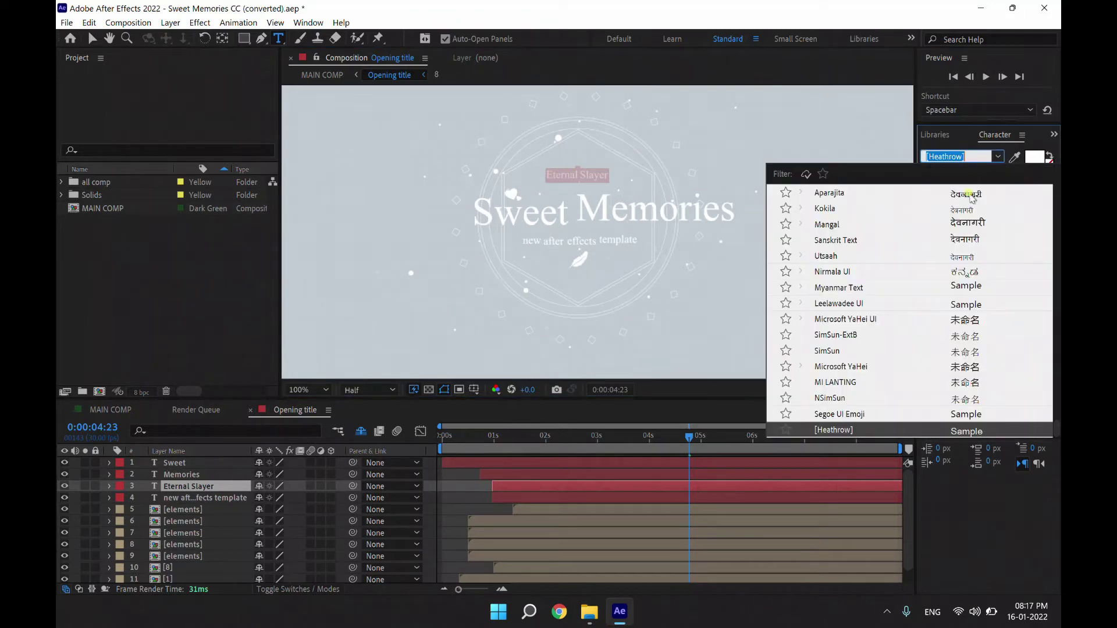
scroll(970, 333, up, 5)
scroll(969, 331, up, 5)
scroll(967, 327, up, 3)
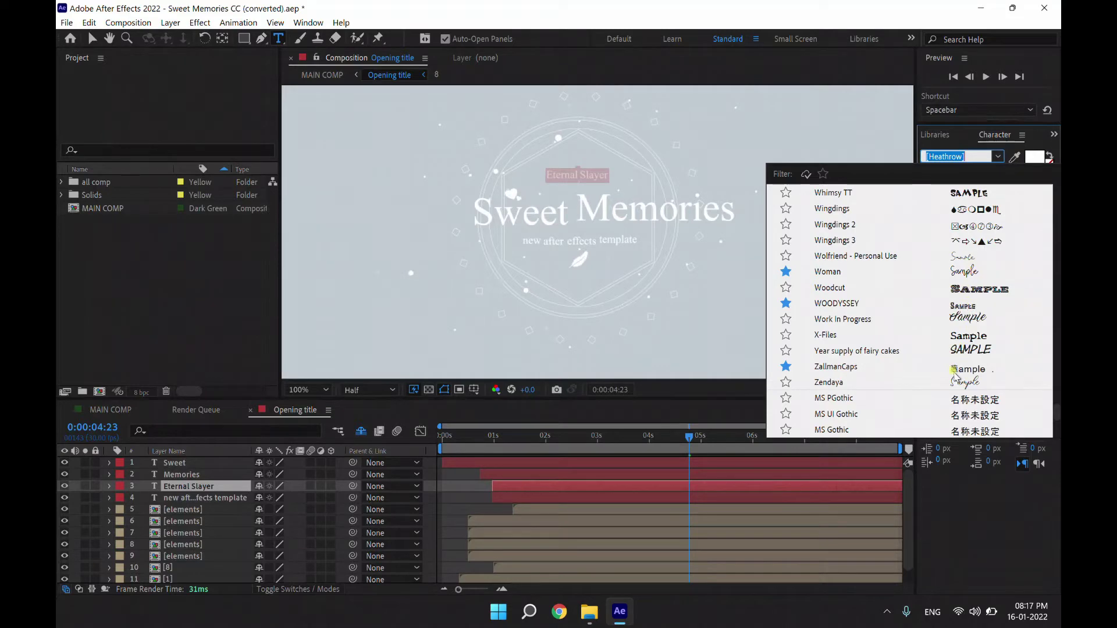
scroll(962, 291, up, 2)
scroll(959, 268, up, 3)
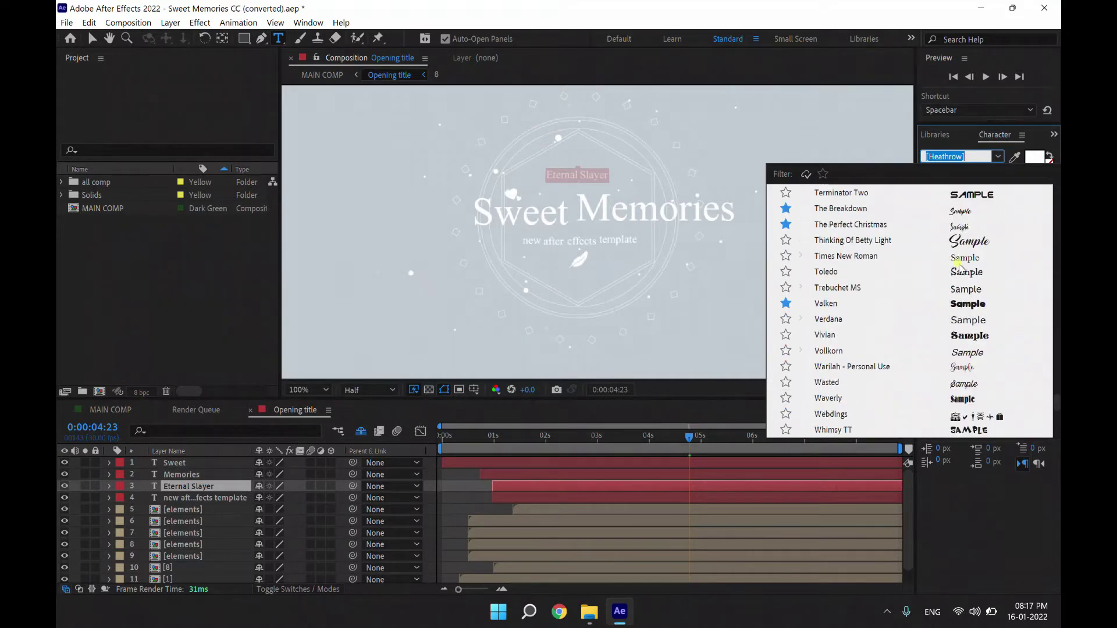
click(970, 241)
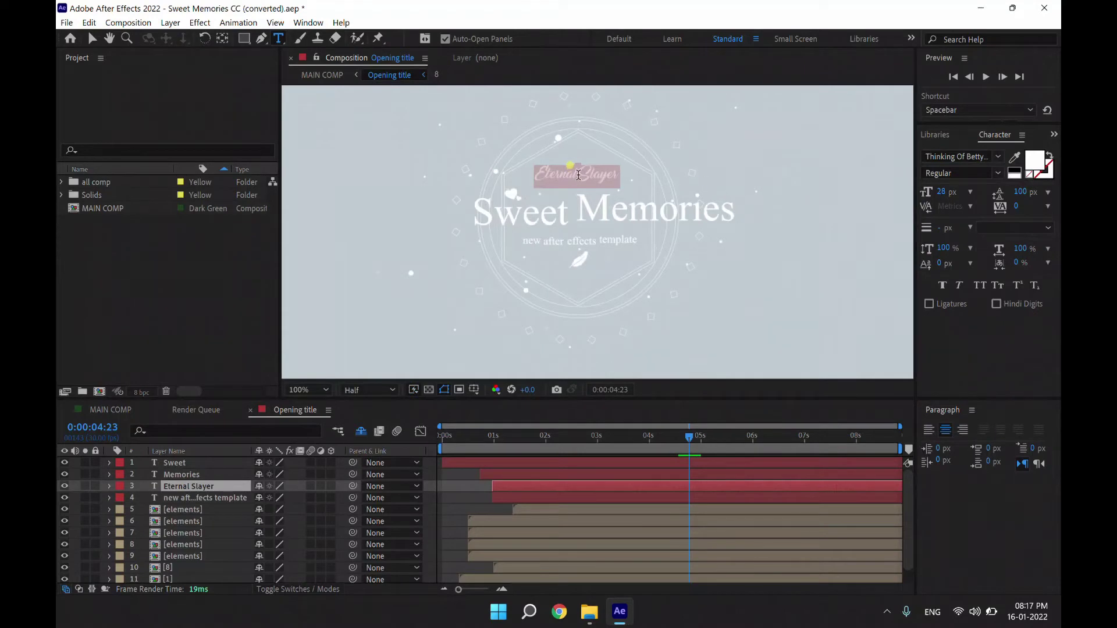
click(578, 175)
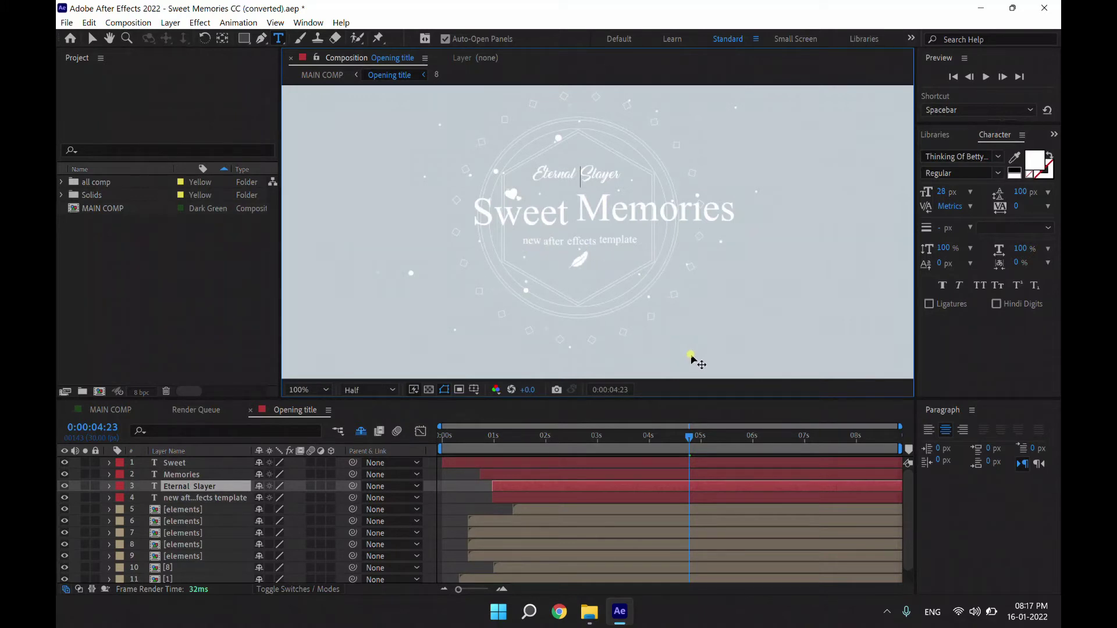
click(764, 436)
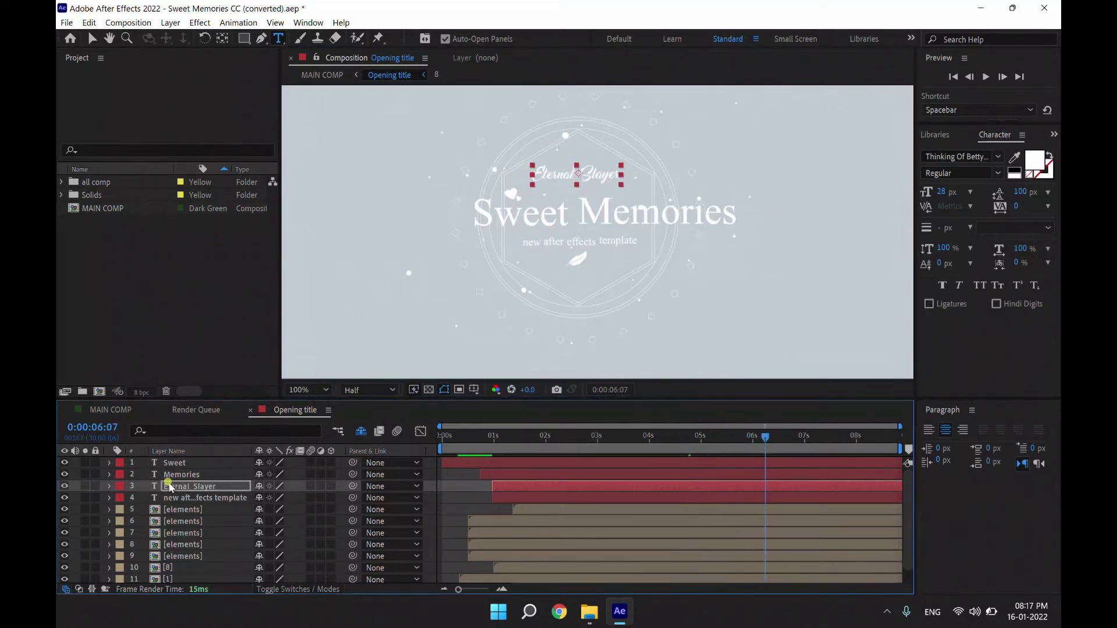
click(178, 463)
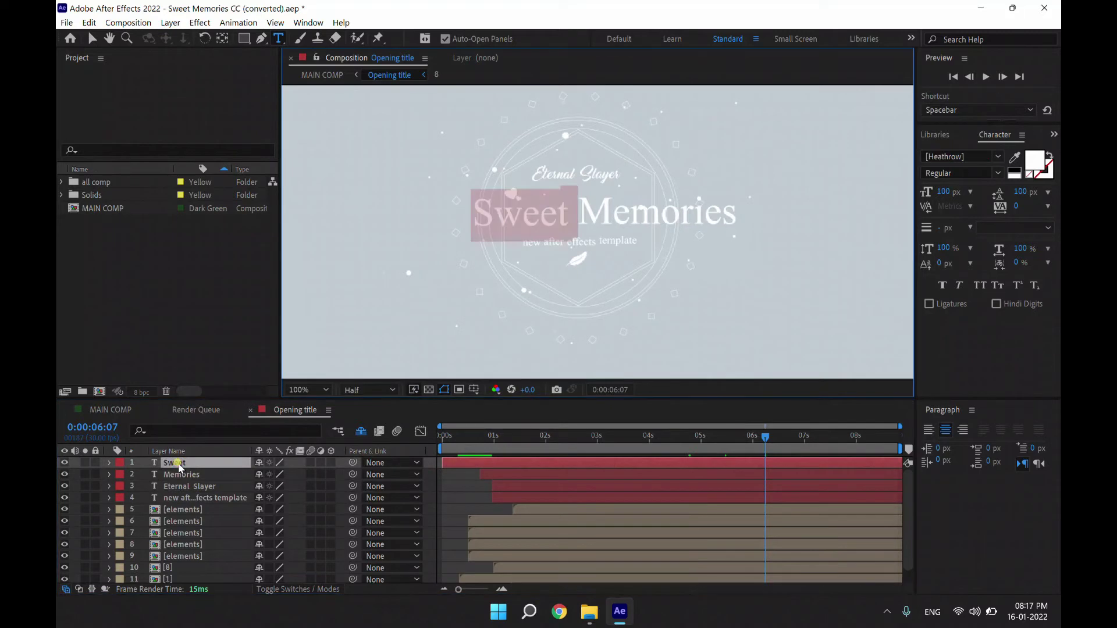
Nudge the Sweet and Memories title layers slightly further left
click(184, 476)
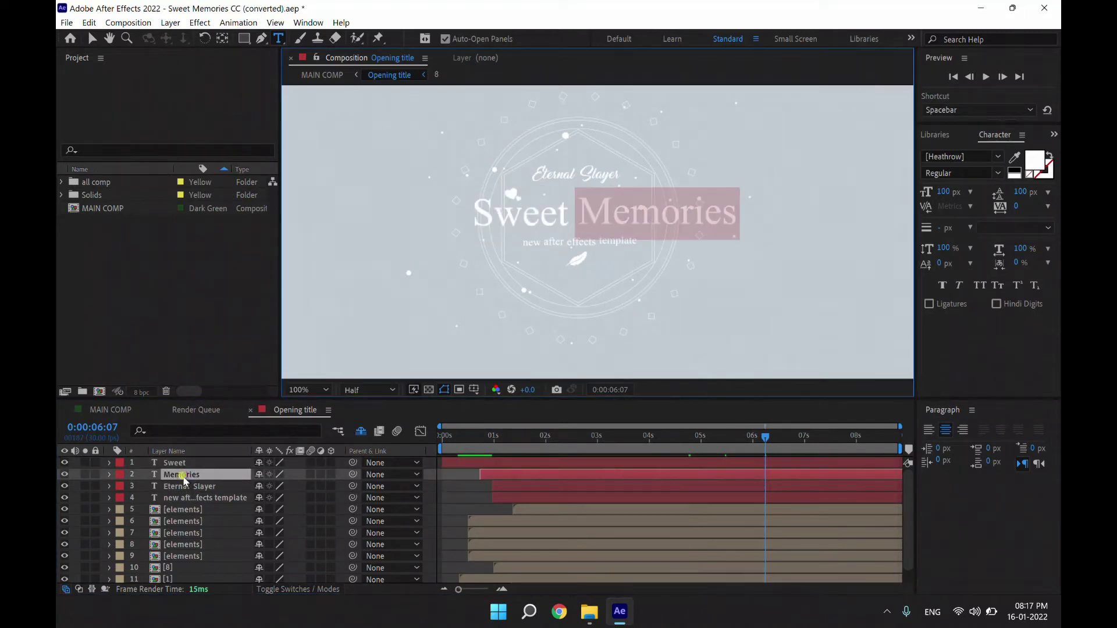
click(175, 463)
click(176, 463)
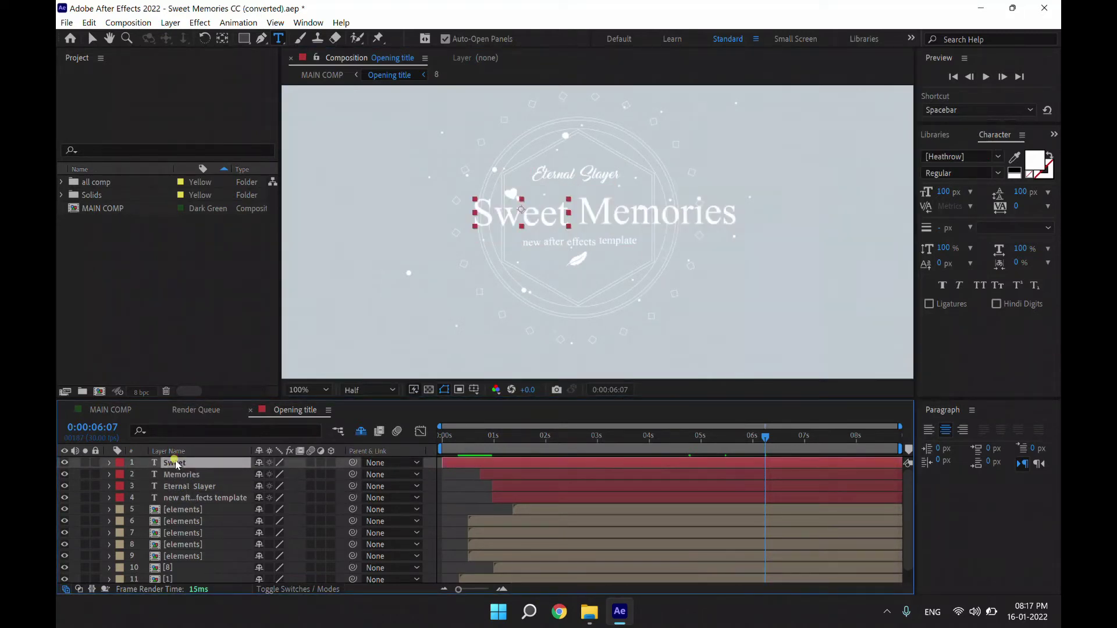
key(Return)
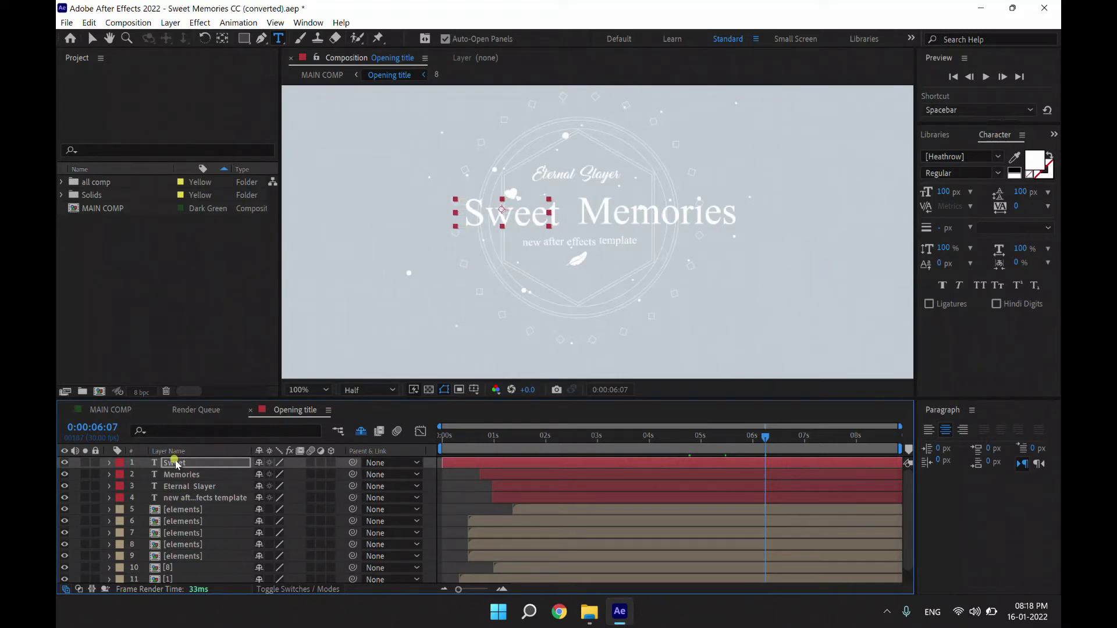
click(179, 475)
key(Return)
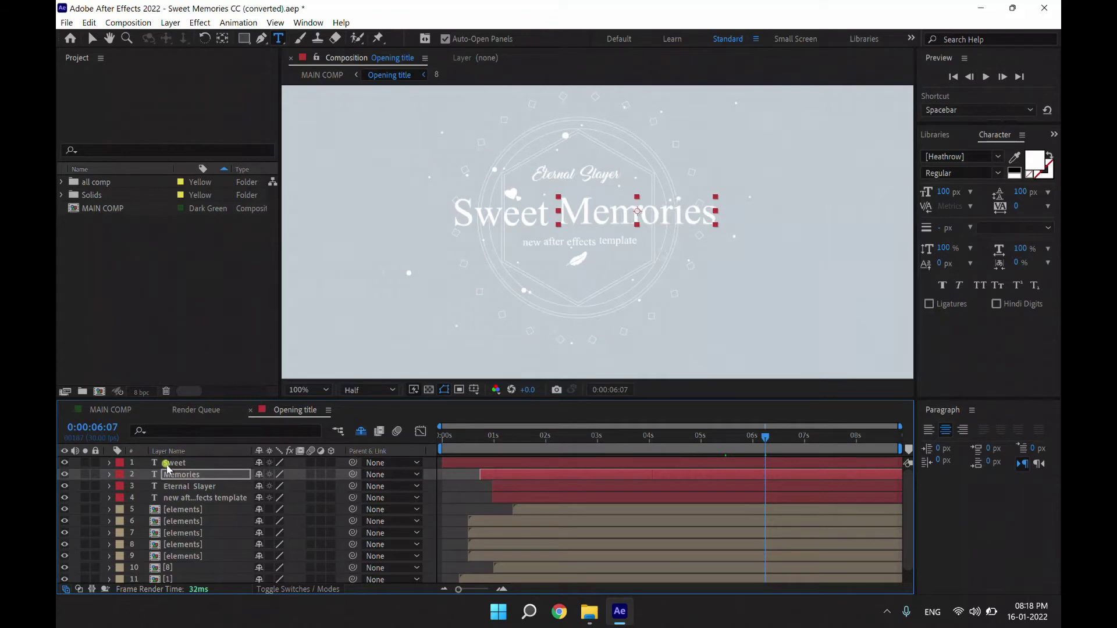
click(168, 468)
key(Return)
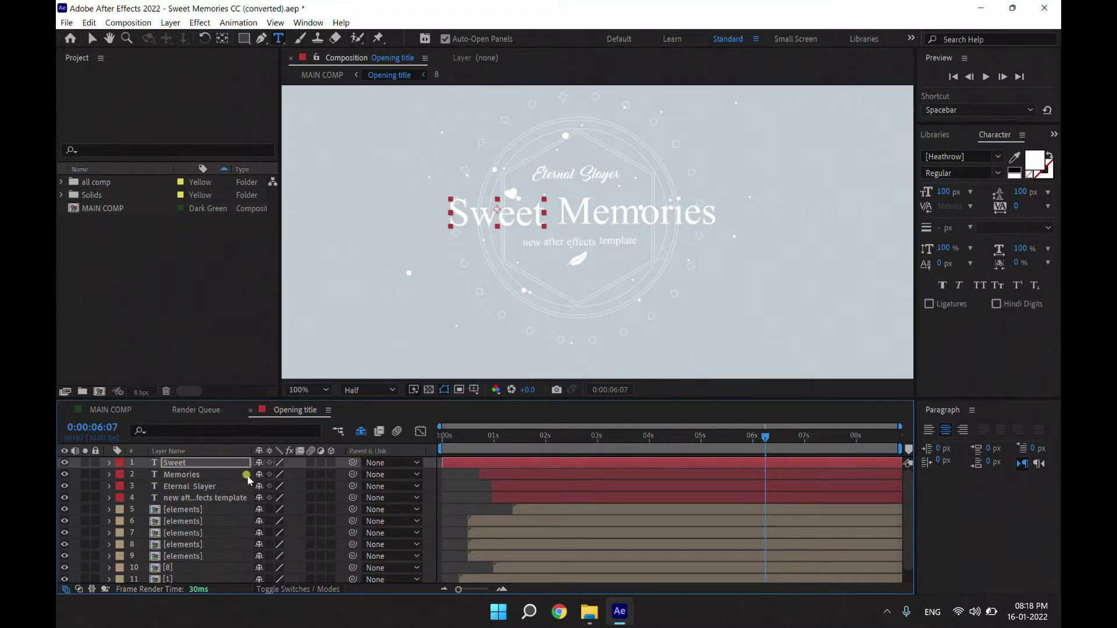
click(182, 499)
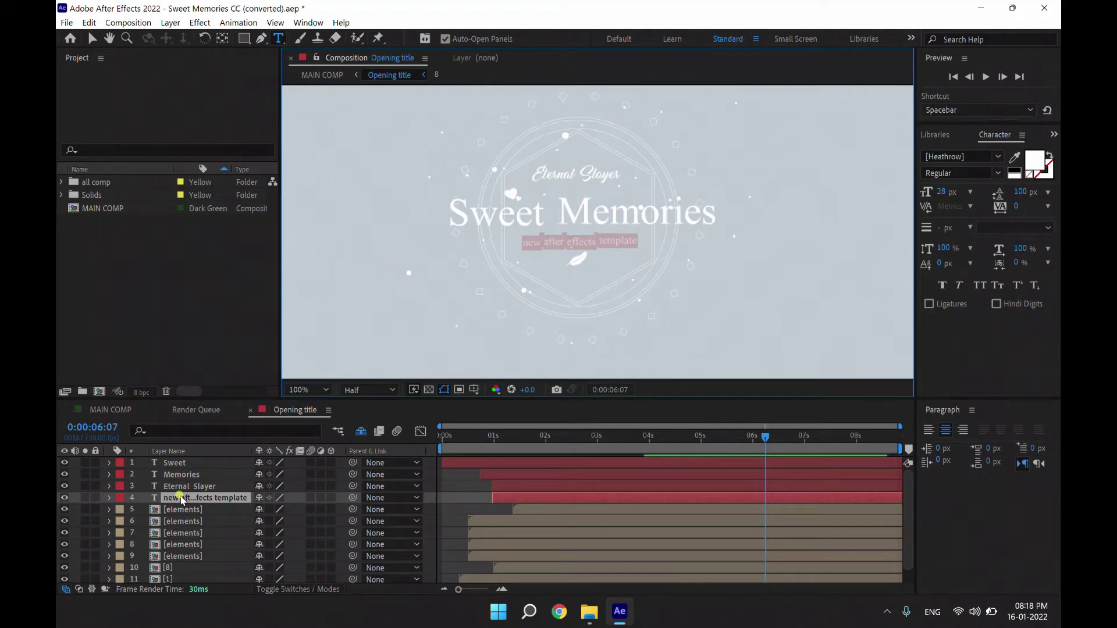
Change the subtitle text to 2022 and set its font size to 40 px
text(2022)
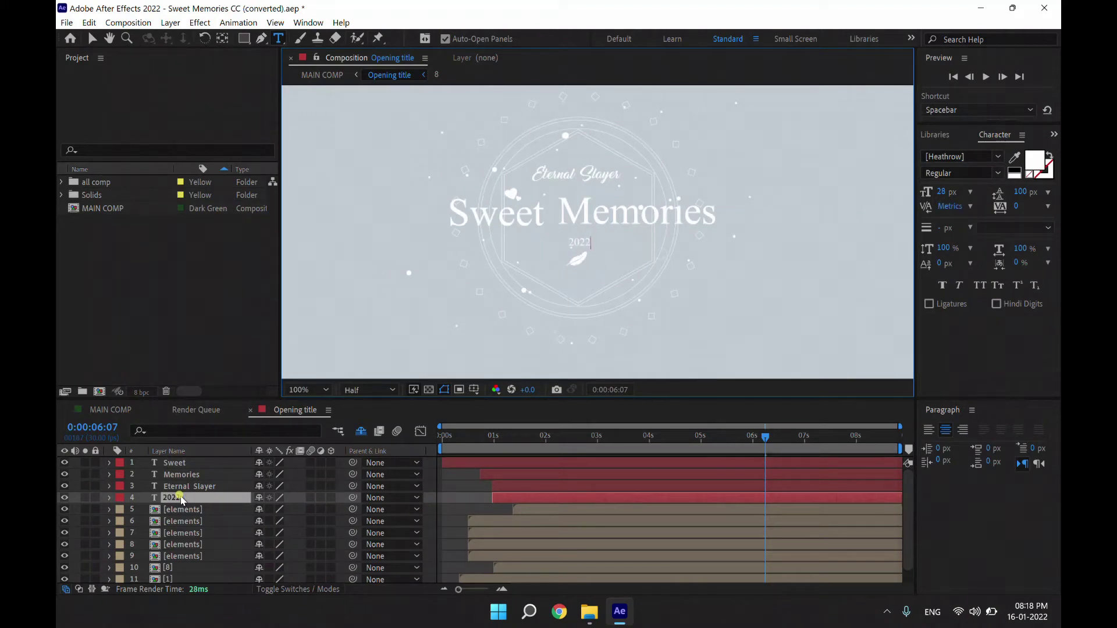
key(ctrl+a)
click(941, 192)
text(40)
key(Return)
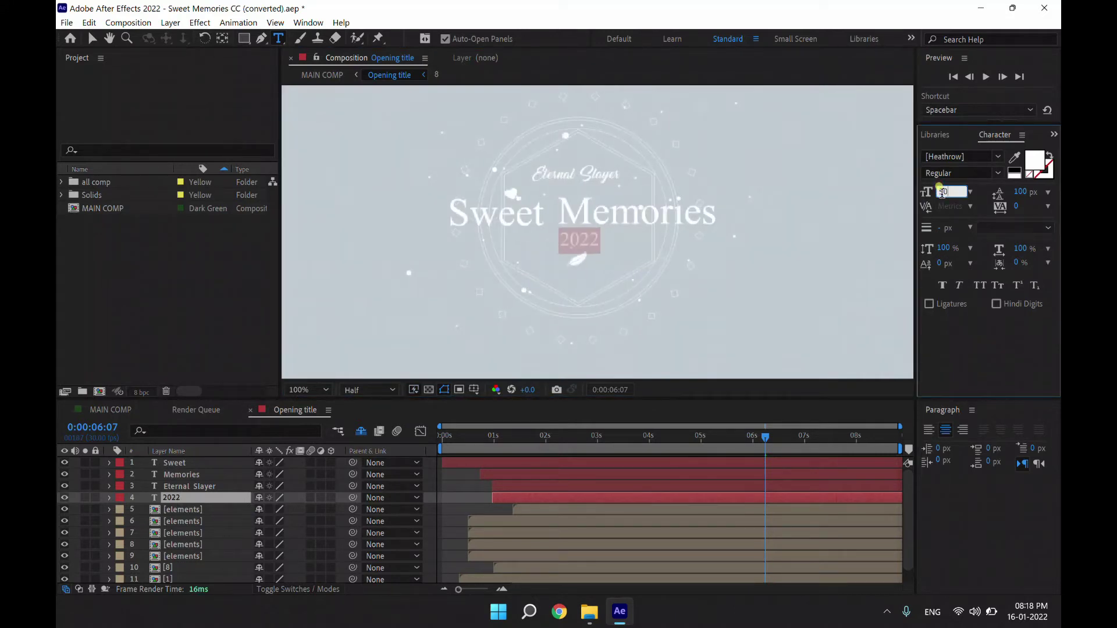
text(50)
key(BackSpace)
key(BackSpace)
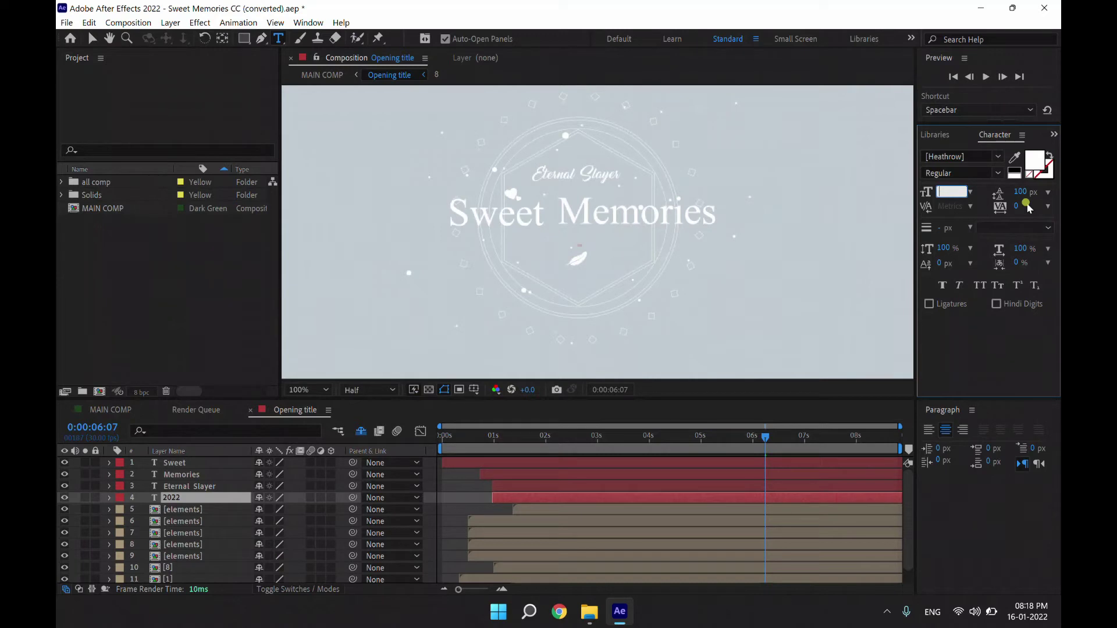
text(40)
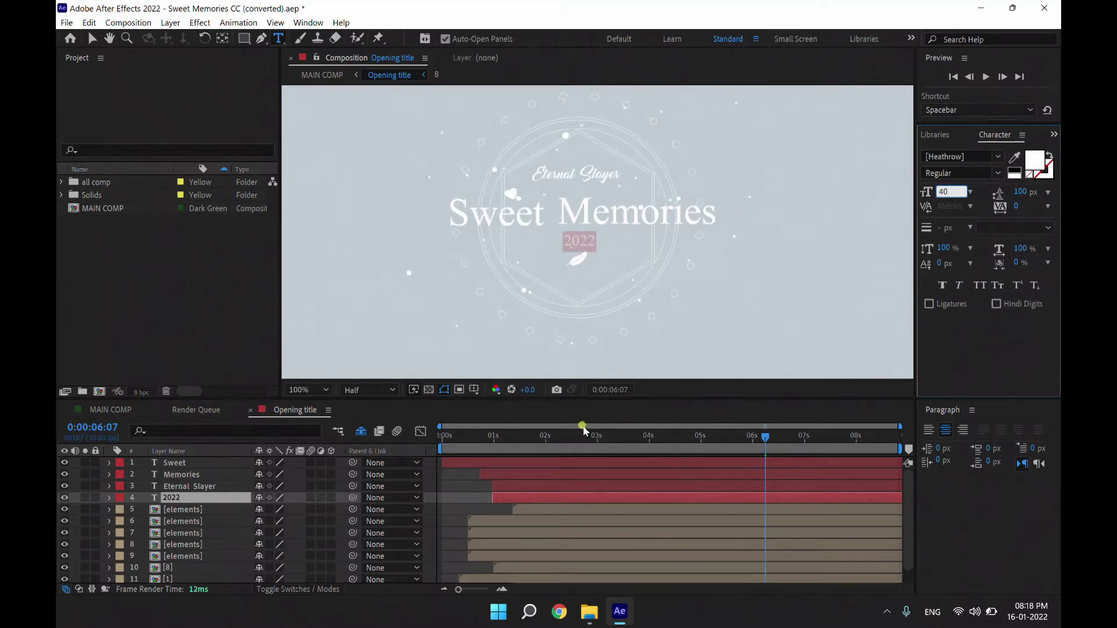
click(577, 435)
click(198, 488)
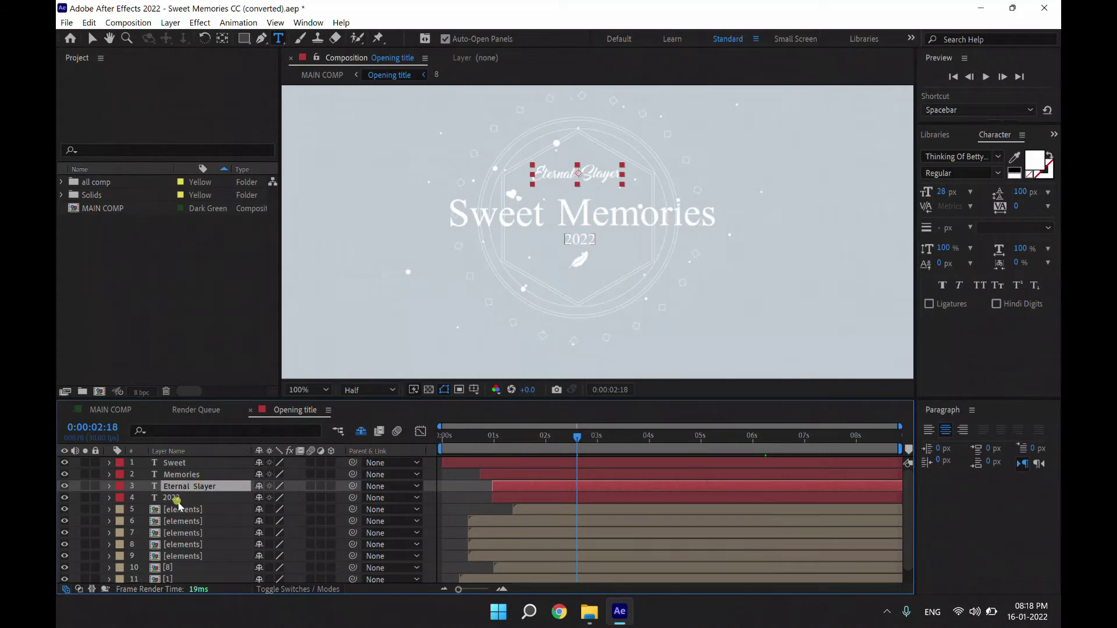
Preview the title animation at 50% zoom and close the Opening title composition
mouse_move(580, 438)
mouse_down()
mouse_move(814, 443)
mouse_move(527, 453)
mouse_up()
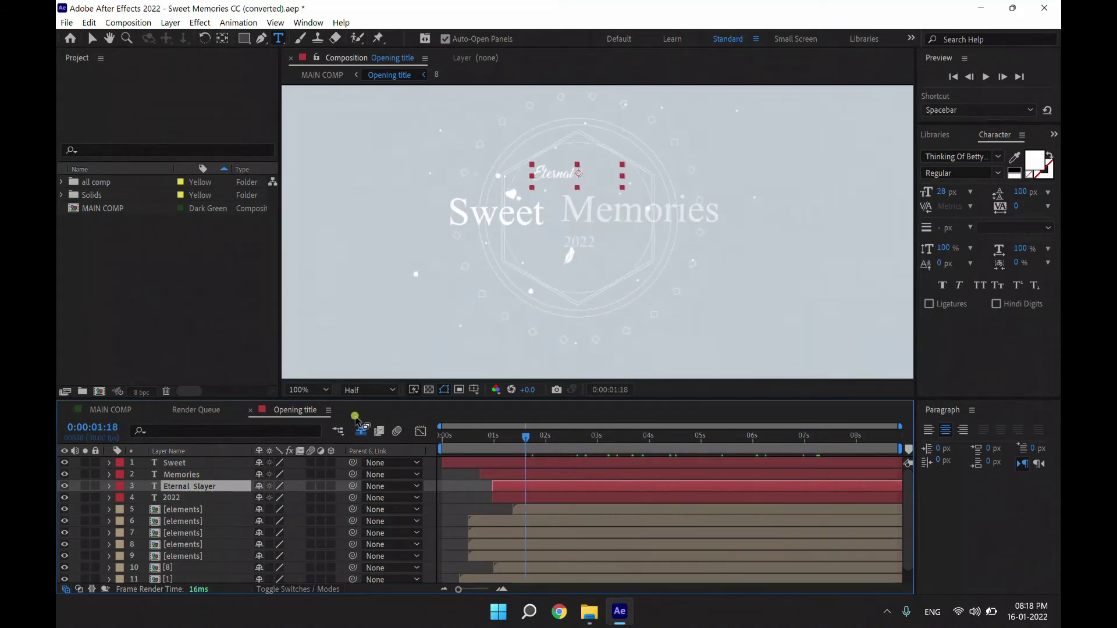
key(comma)
key(comma)
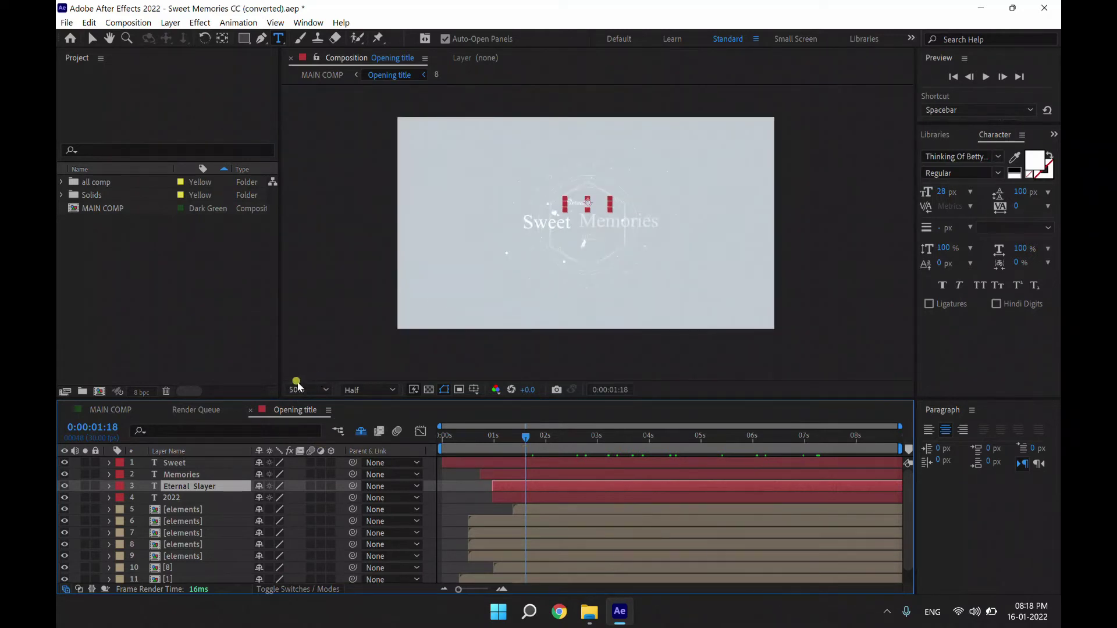
click(250, 410)
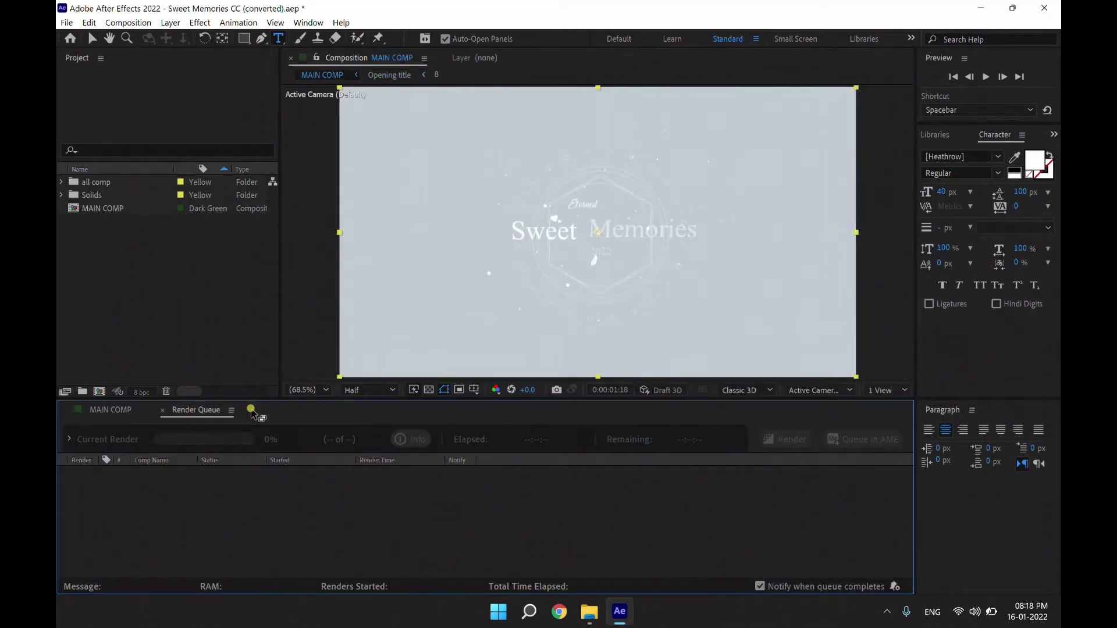
In MAIN COMP, move the playhead to the first photo placeholder and select layer PL 1
click(125, 412)
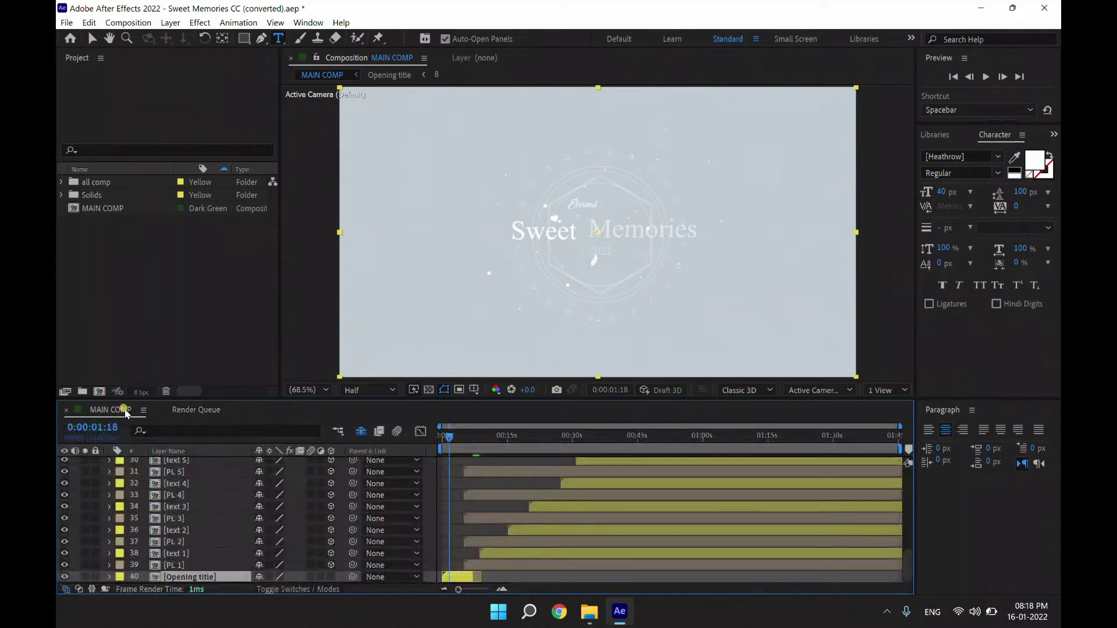
drag(449, 437, 475, 437)
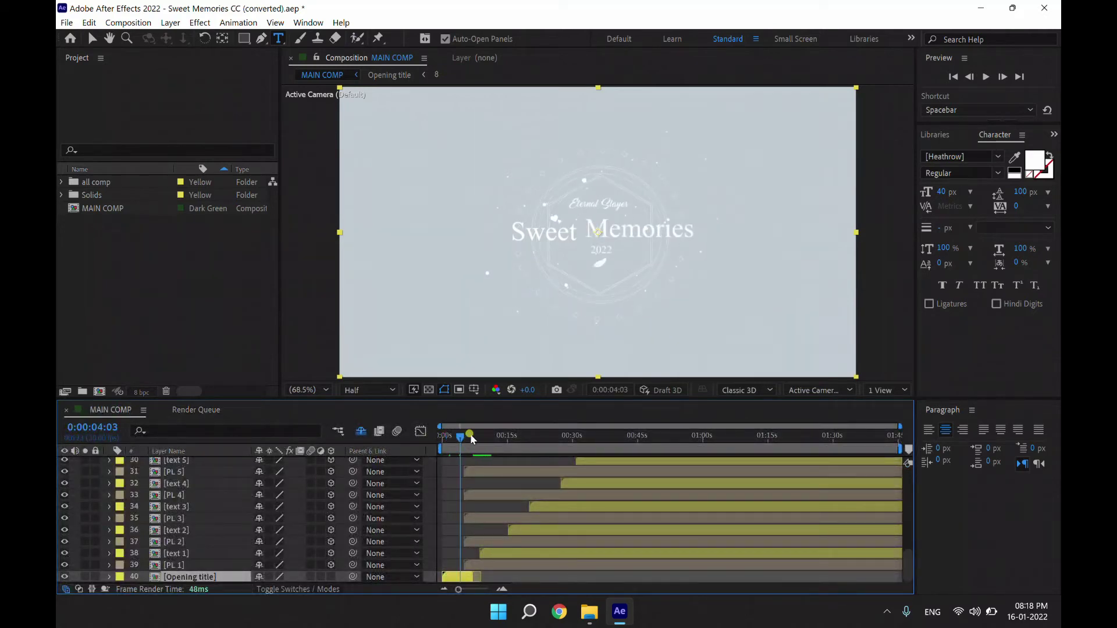
click(486, 565)
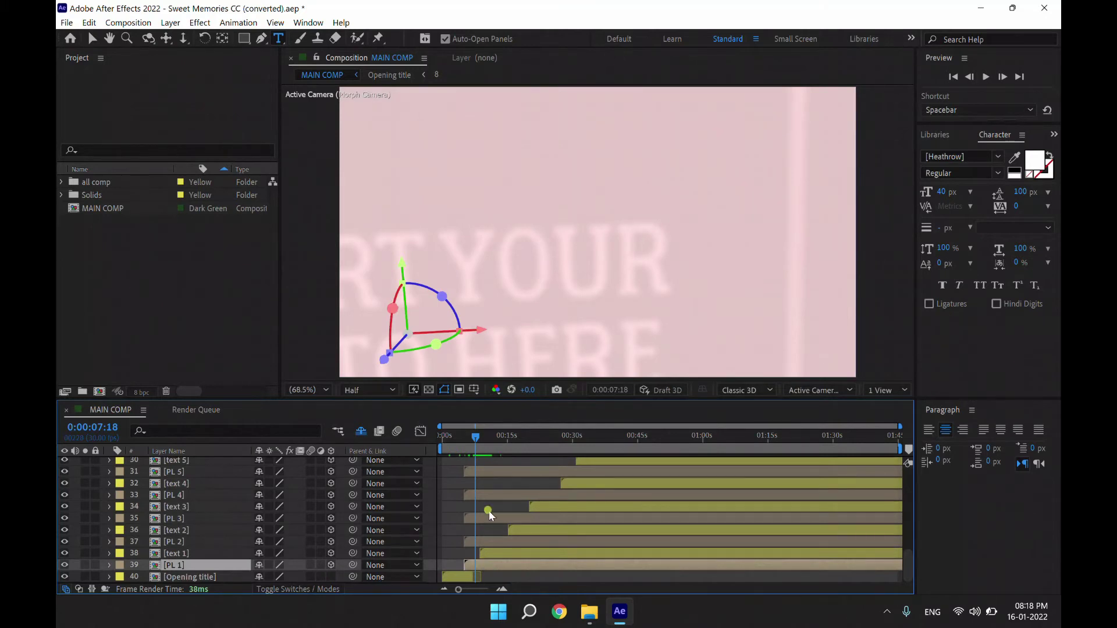
click(479, 437)
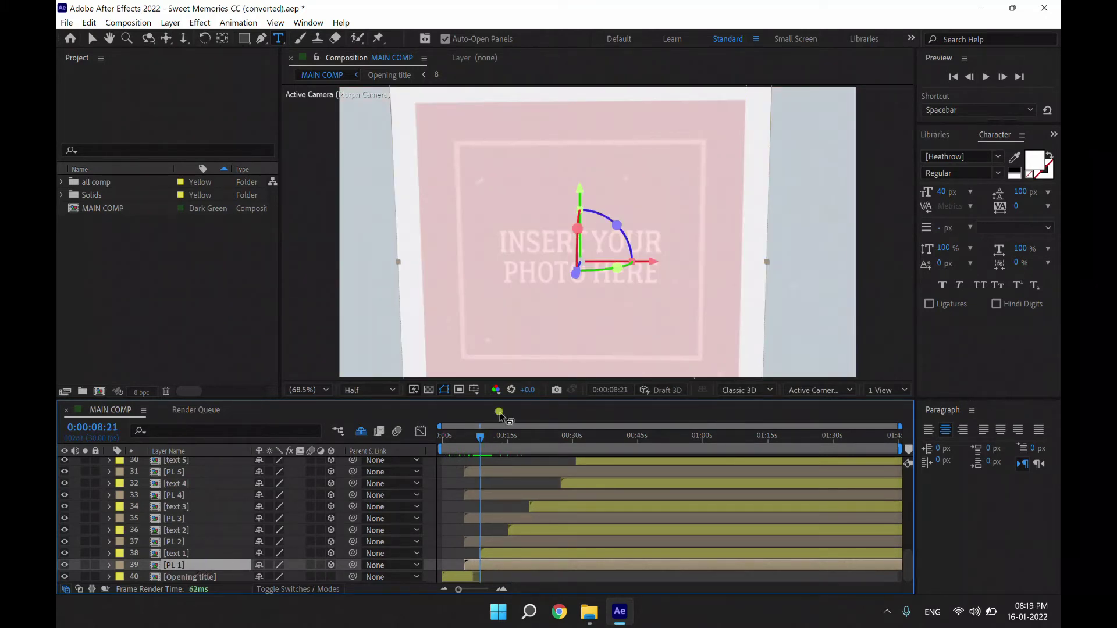
click(482, 437)
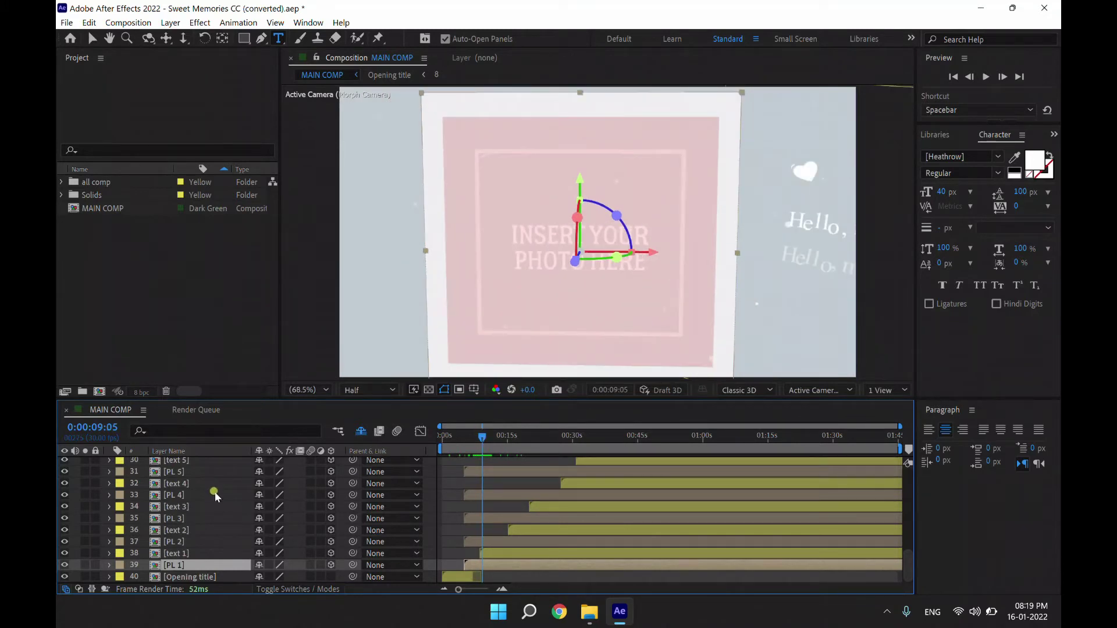
Open the PL 1 placeholder comp and choose Import > File… from the Project panel
double_click(193, 566)
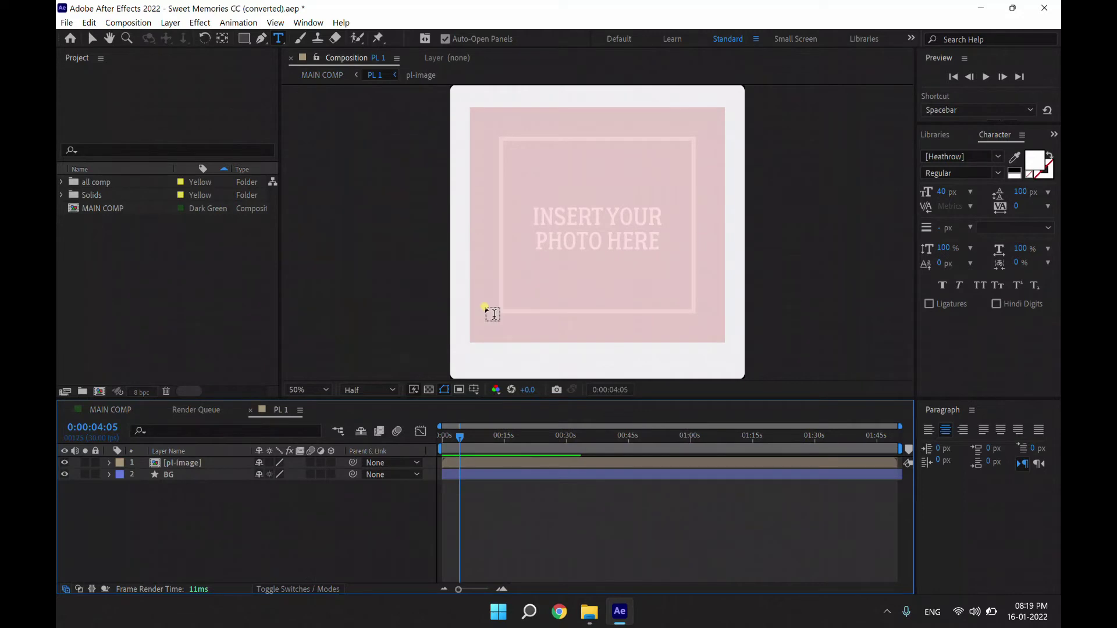
right_click(122, 244)
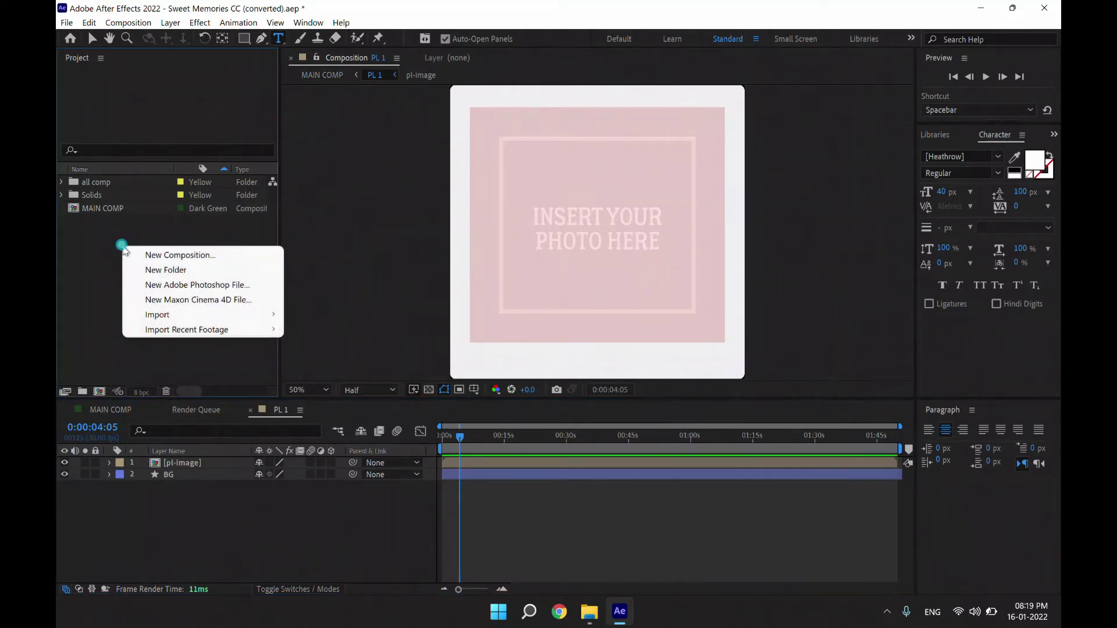
right_click(97, 238)
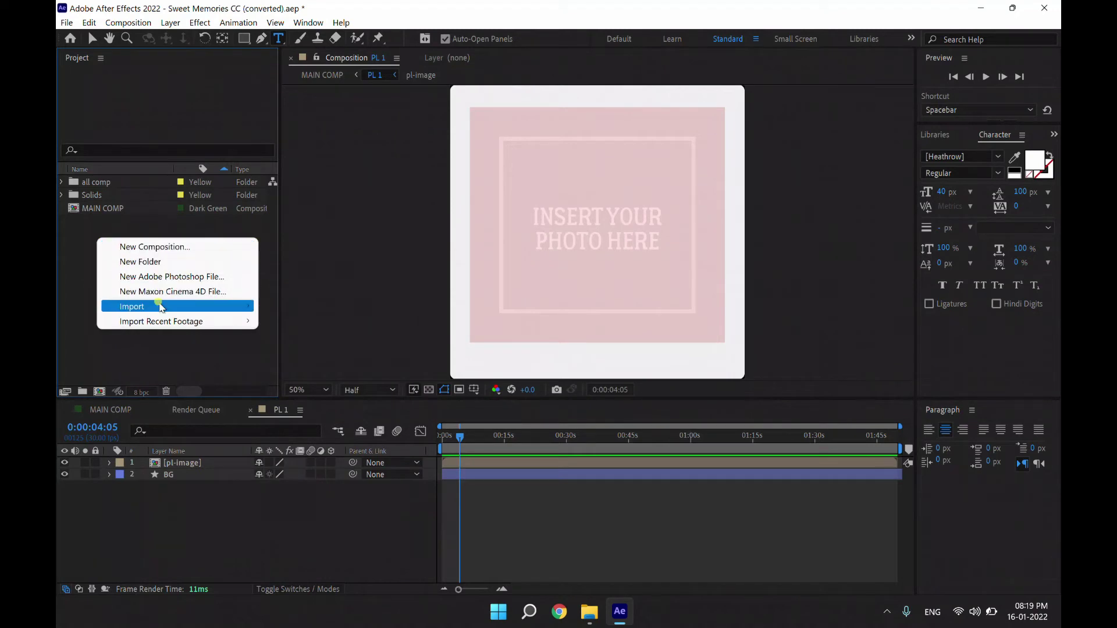
mouse_move(160, 307)
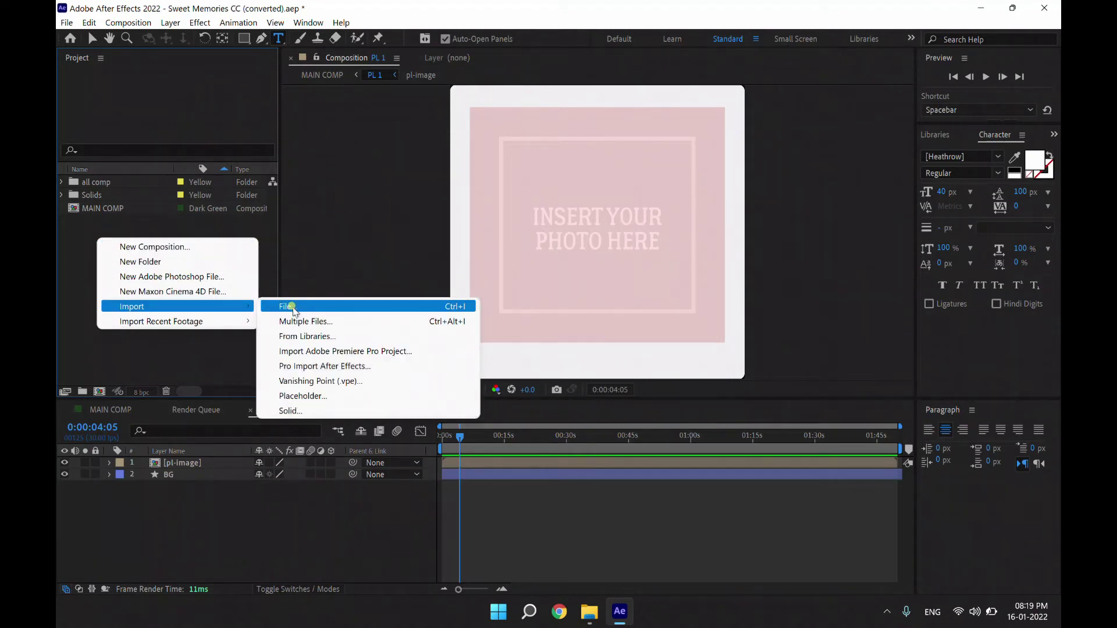
click(299, 307)
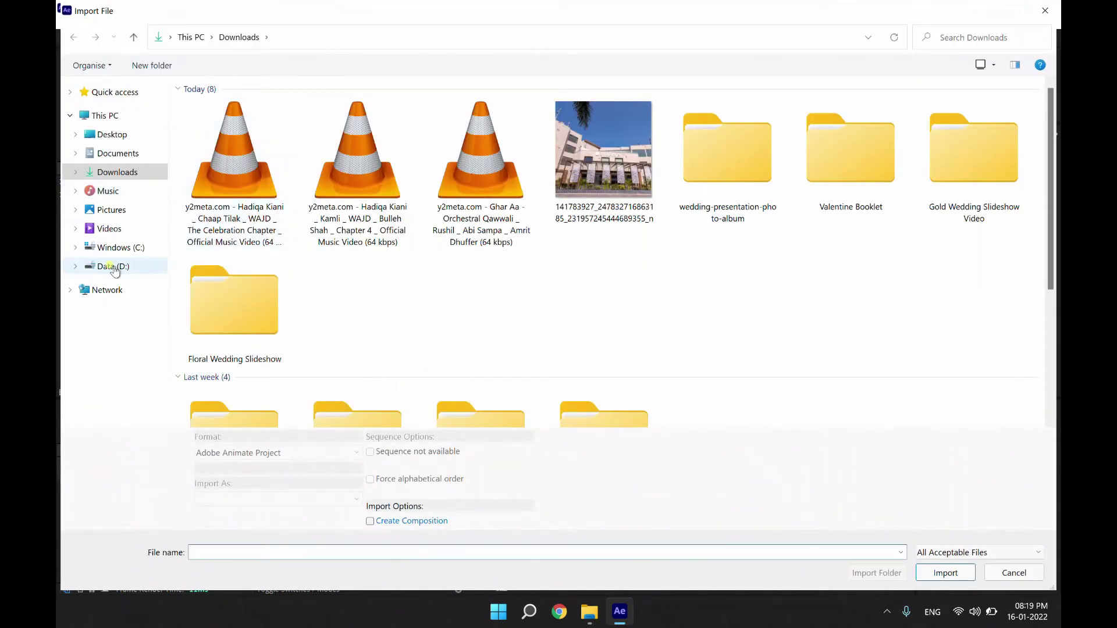
Import _SA76922.JPG from D: > To be Uploaded > the edited photos folder into the project
click(113, 269)
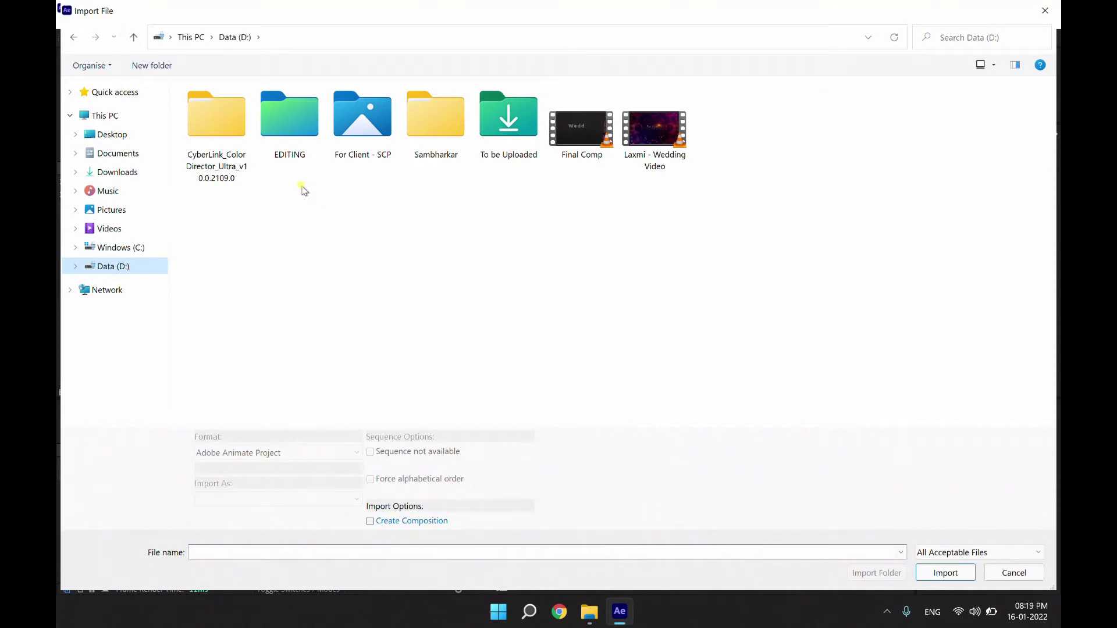
double_click(511, 138)
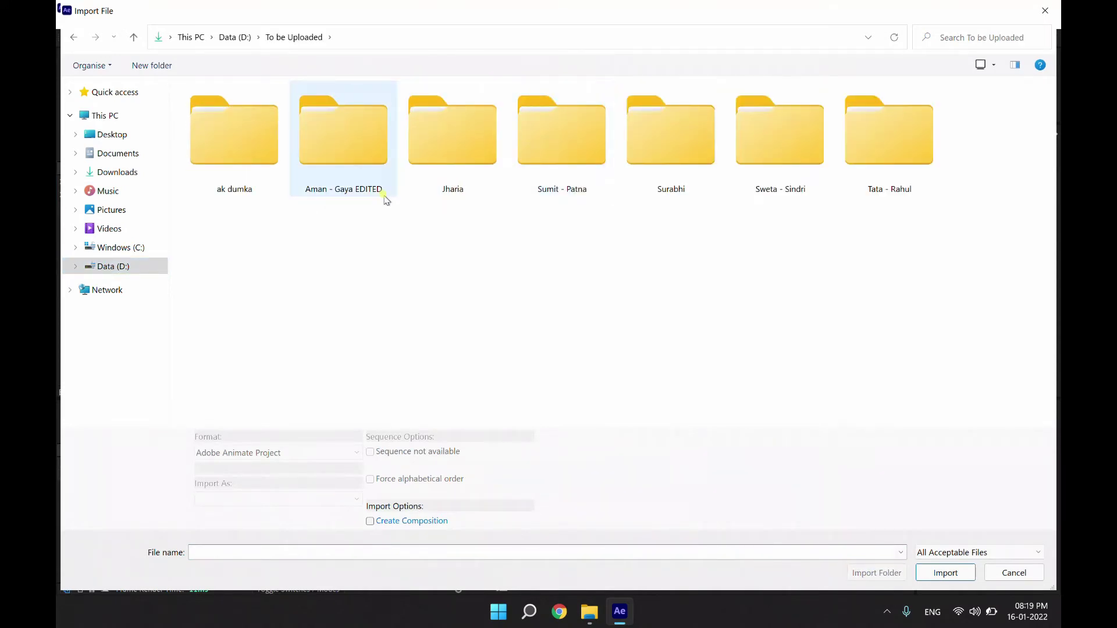
mouse_move(385, 199)
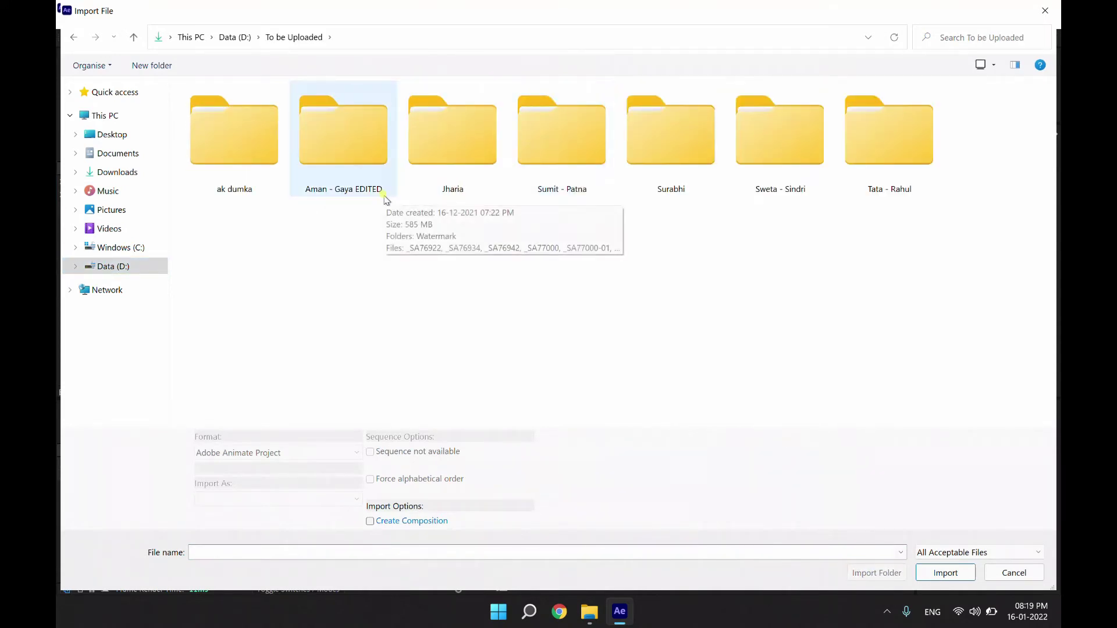
double_click(341, 151)
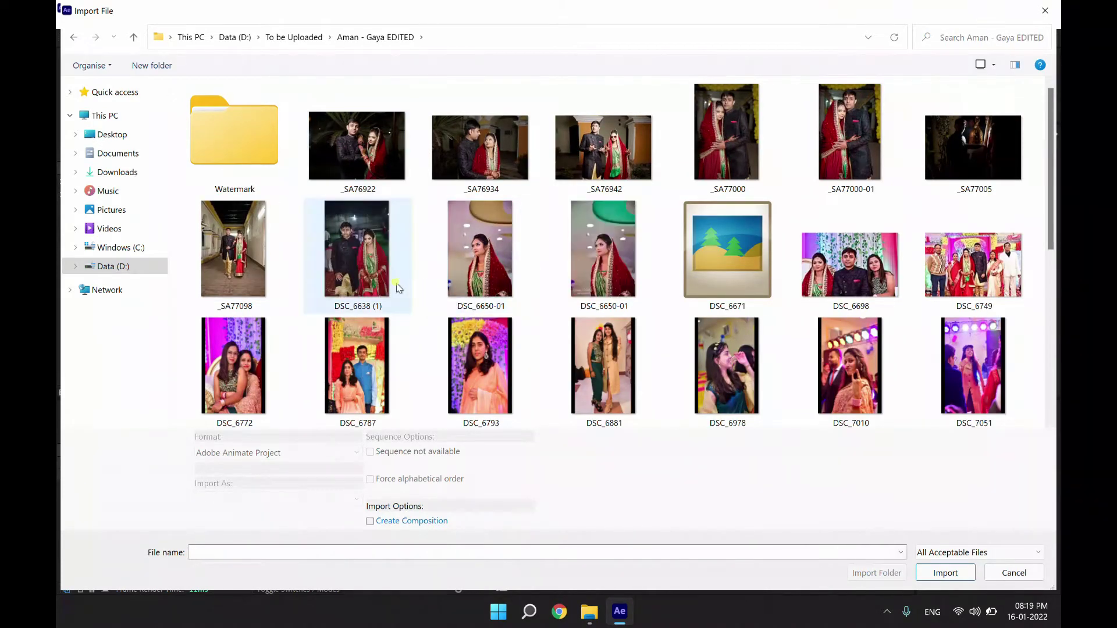
mouse_move(395, 289)
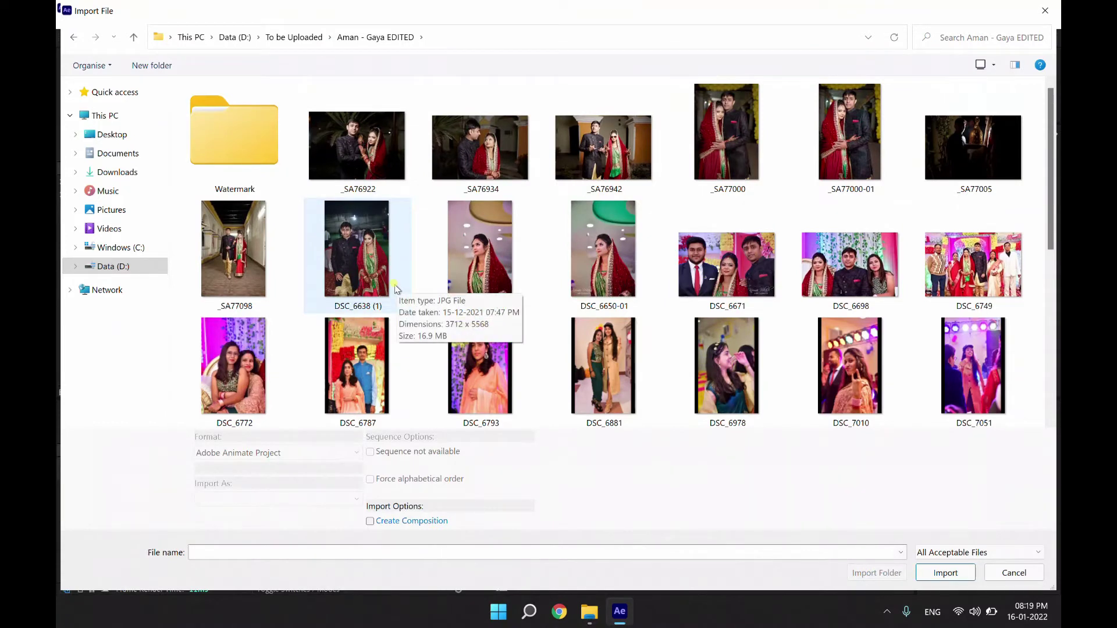
click(356, 148)
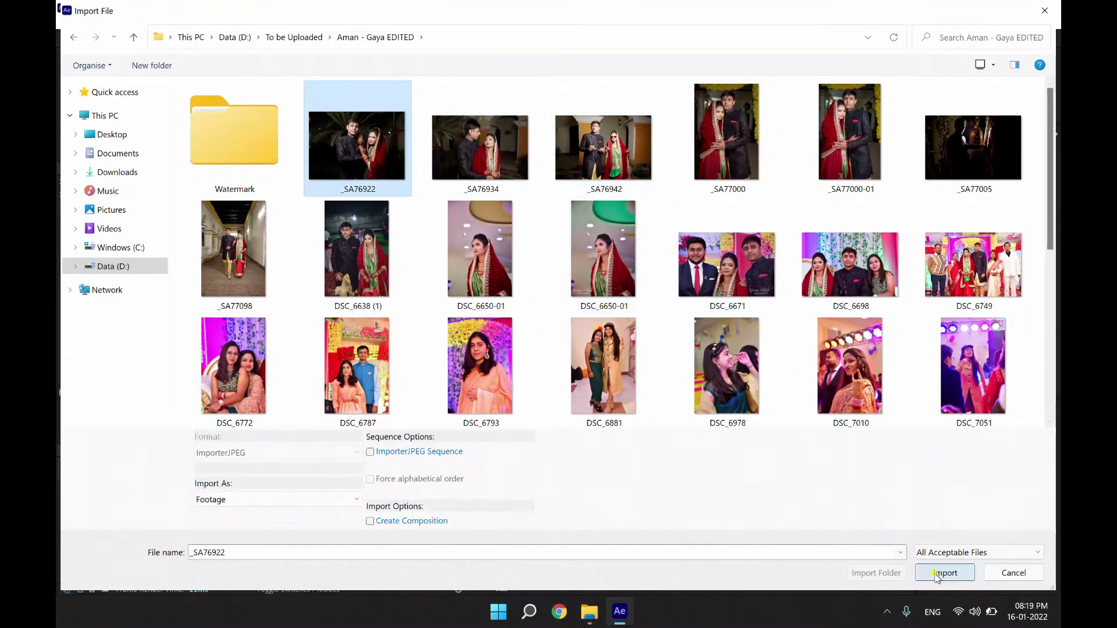
click(937, 574)
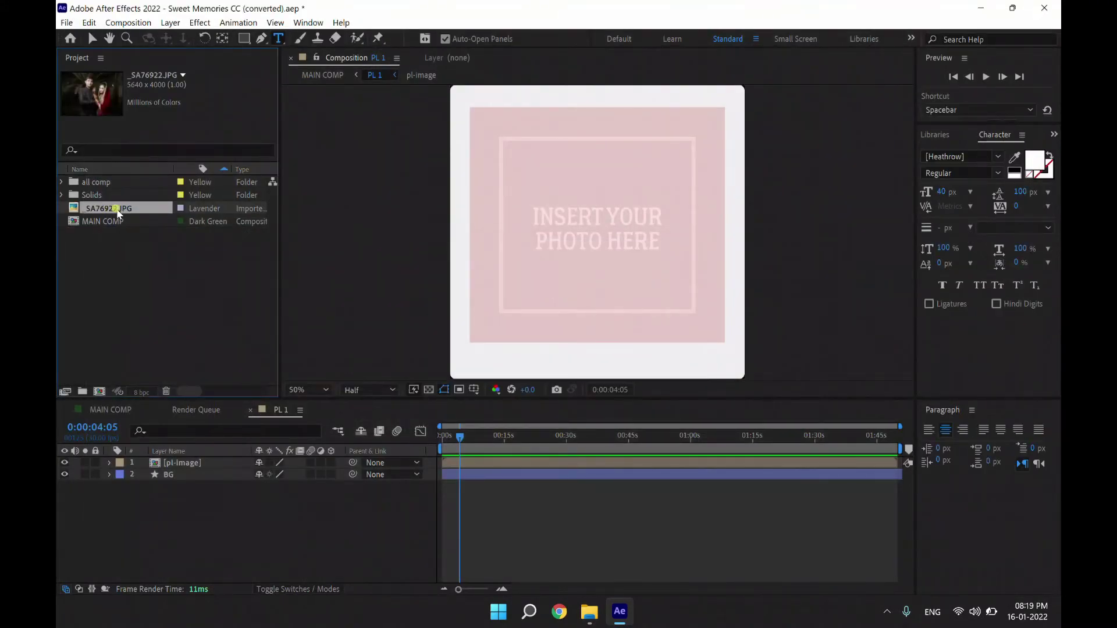
Open the pl-image comp and add _SA76922.JPG as a layer above the placeholder
mouse_move(118, 214)
mouse_down()
mouse_move(219, 470)
mouse_move(184, 465)
mouse_up()
double_click(184, 463)
click(217, 514)
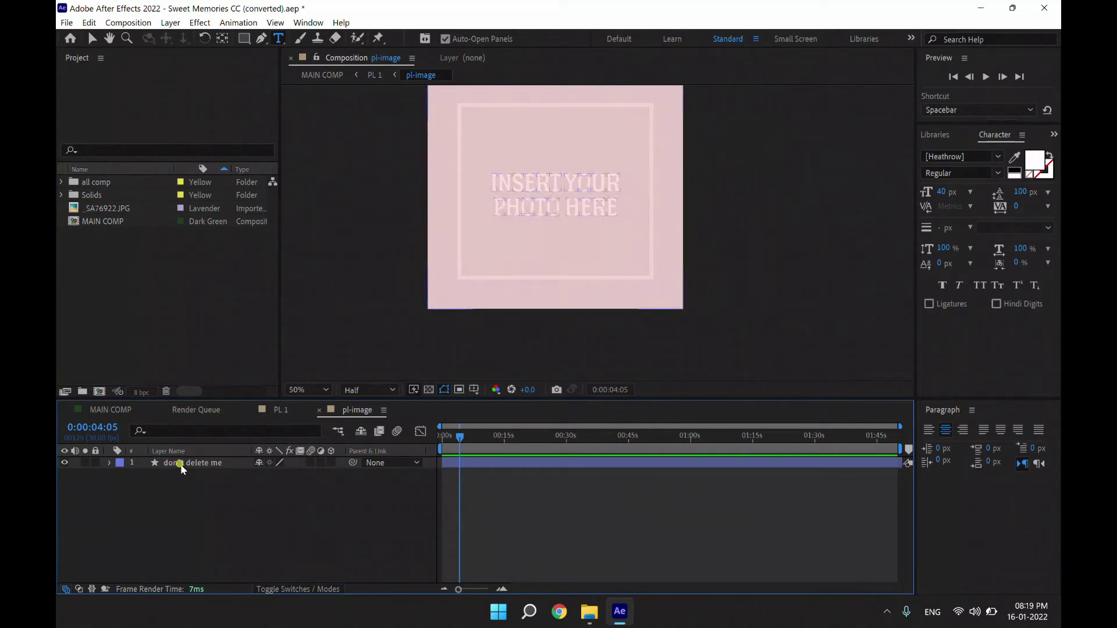
click(105, 210)
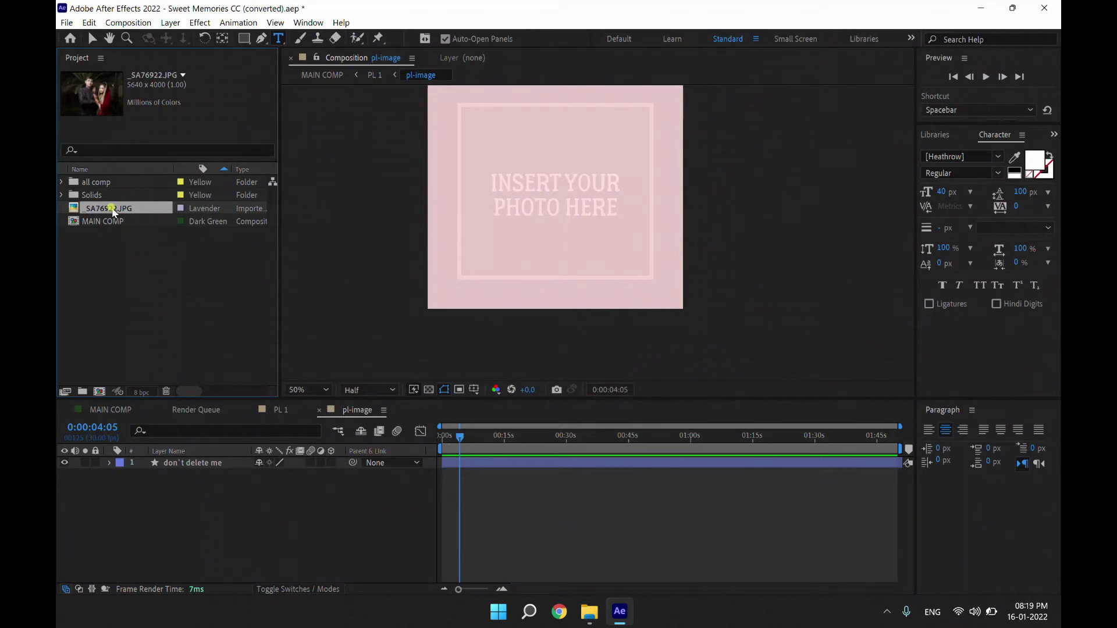
drag(113, 213, 196, 458)
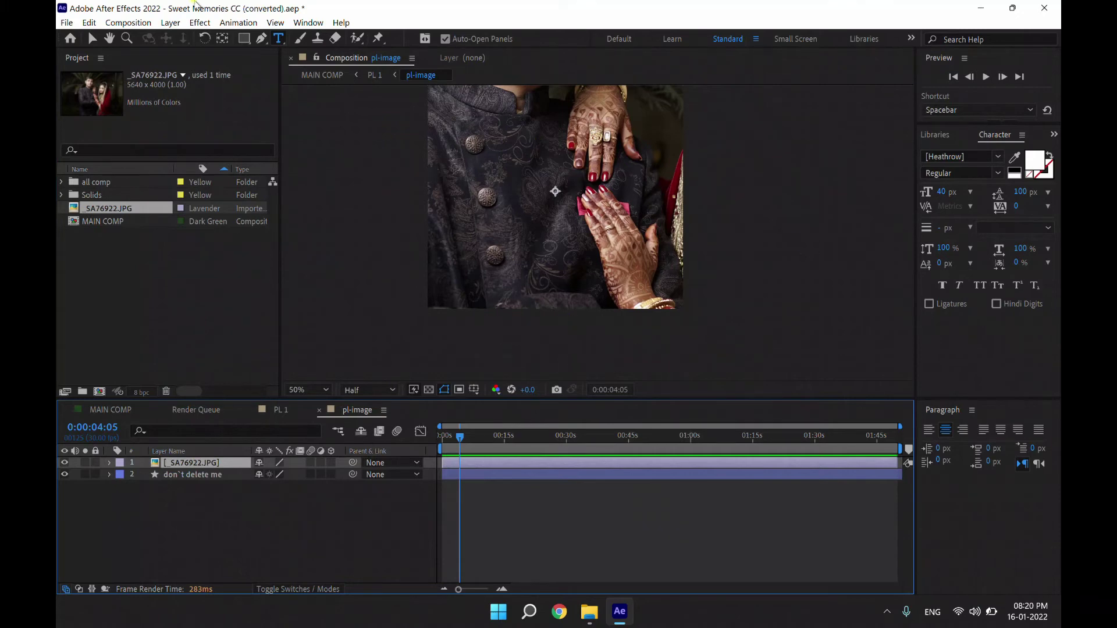
Use Layer > Transform to fit the _SA76922 photo layer to the comp height
click(171, 23)
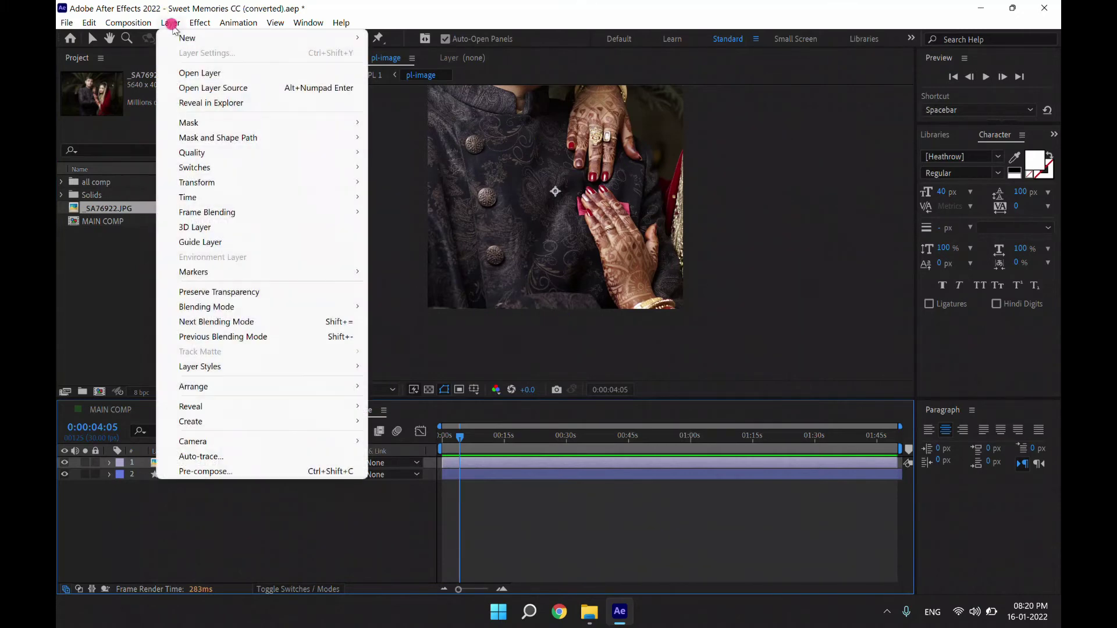
click(218, 182)
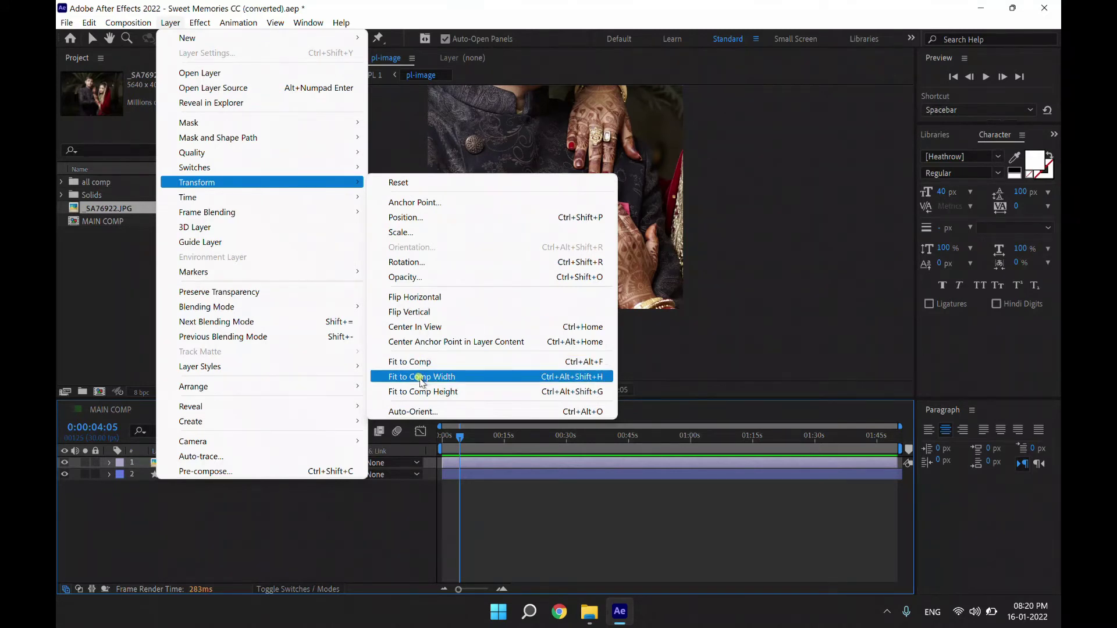
click(421, 377)
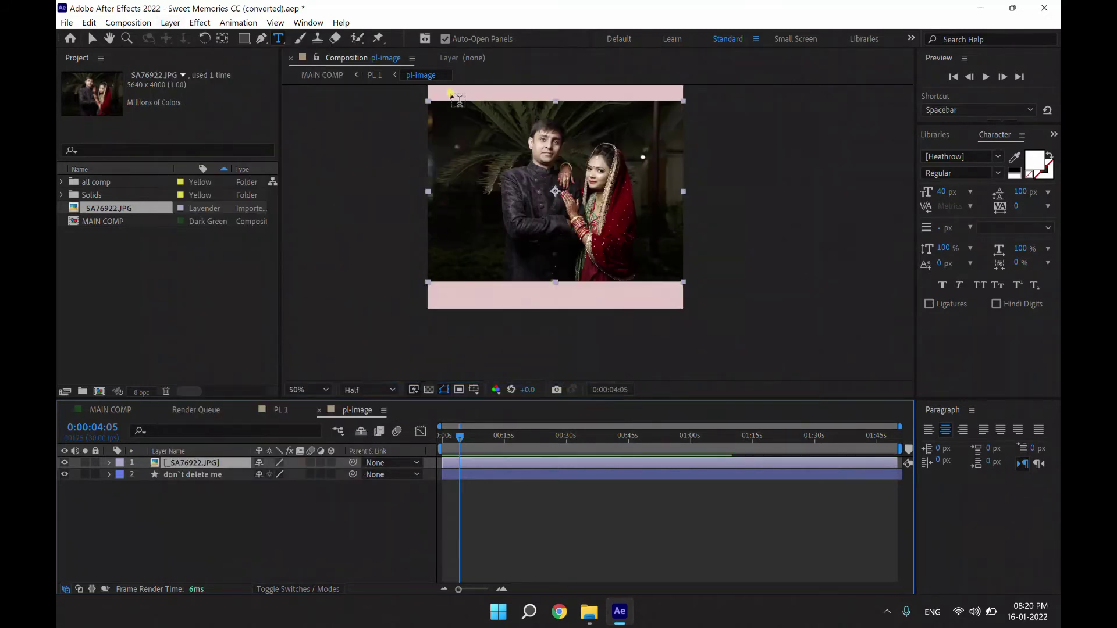
click(170, 23)
mouse_move(213, 182)
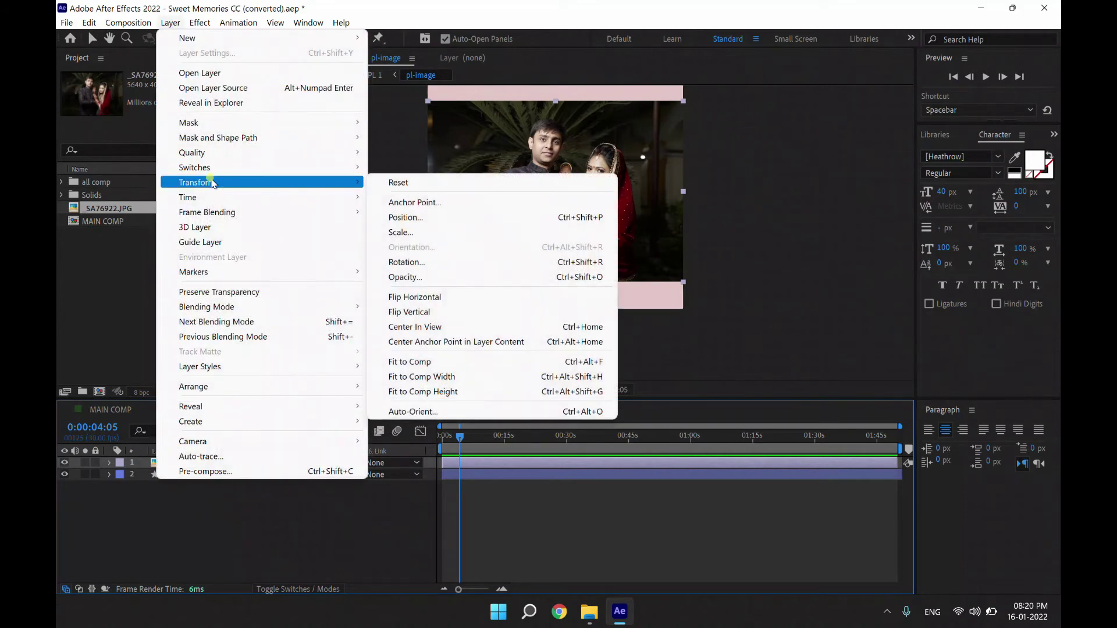
click(405, 393)
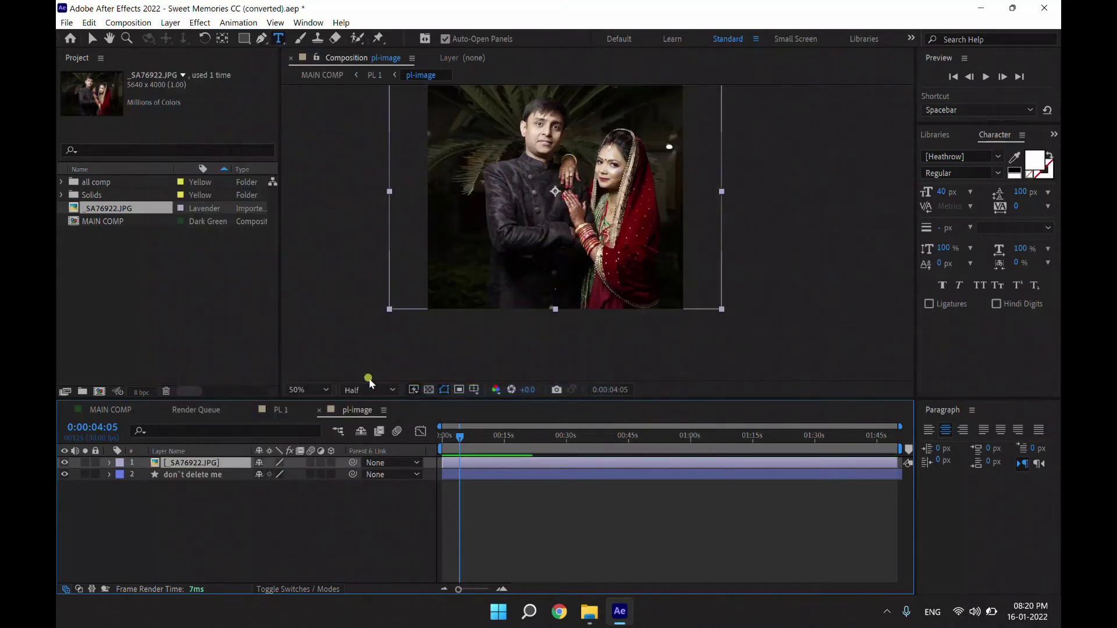
Fit the viewer to the comp at 50%, then nudge the photo slightly left
click(306, 391)
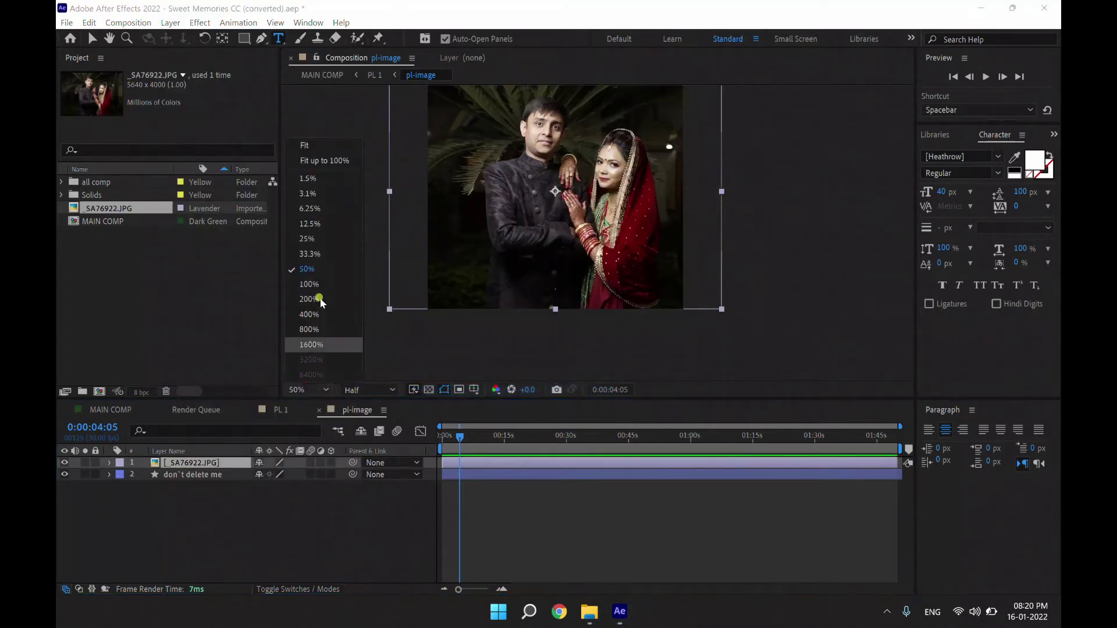
click(303, 144)
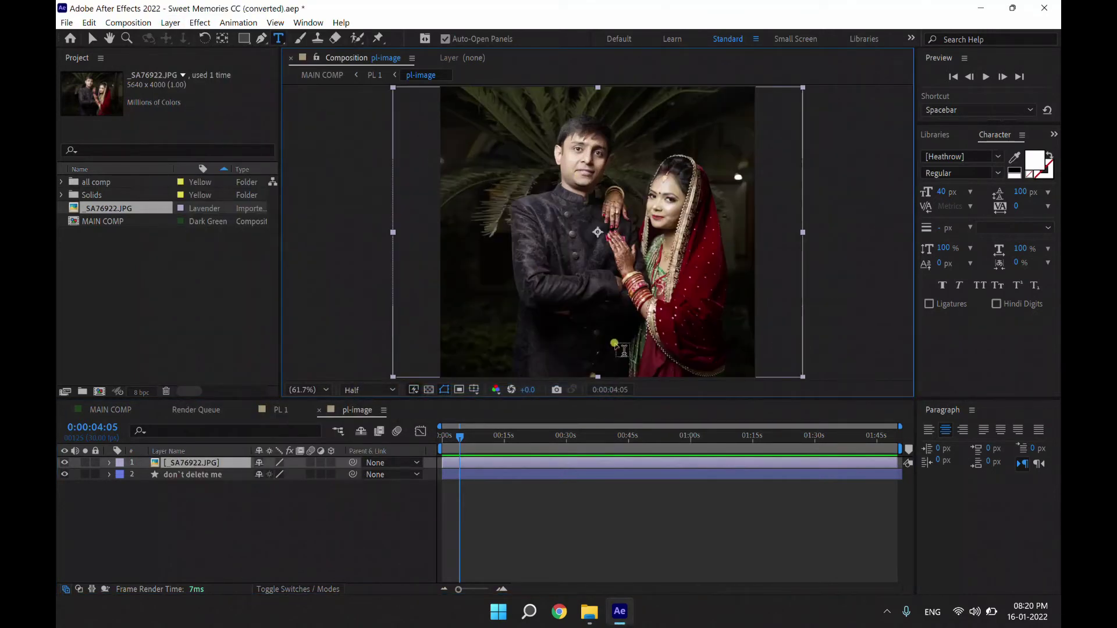
key(comma)
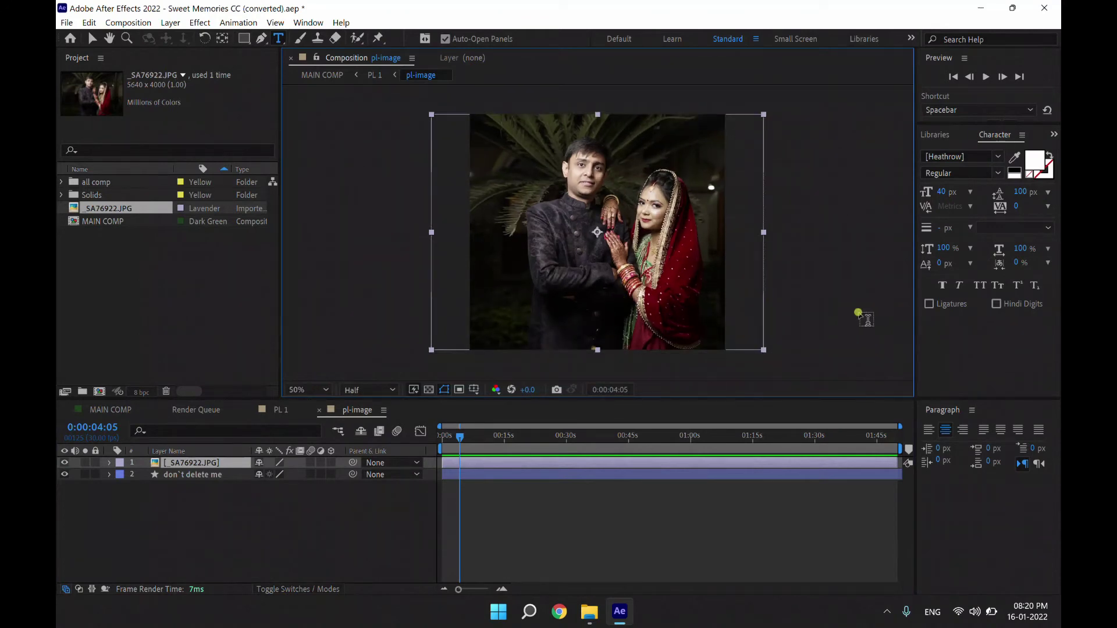
key(Left)
key(Left)
key(Left)
key(Left)
key(Left)
key(Left)
key(Left)
key(Left)
key(Left)
key(Left)
key(Left)
key(Left)
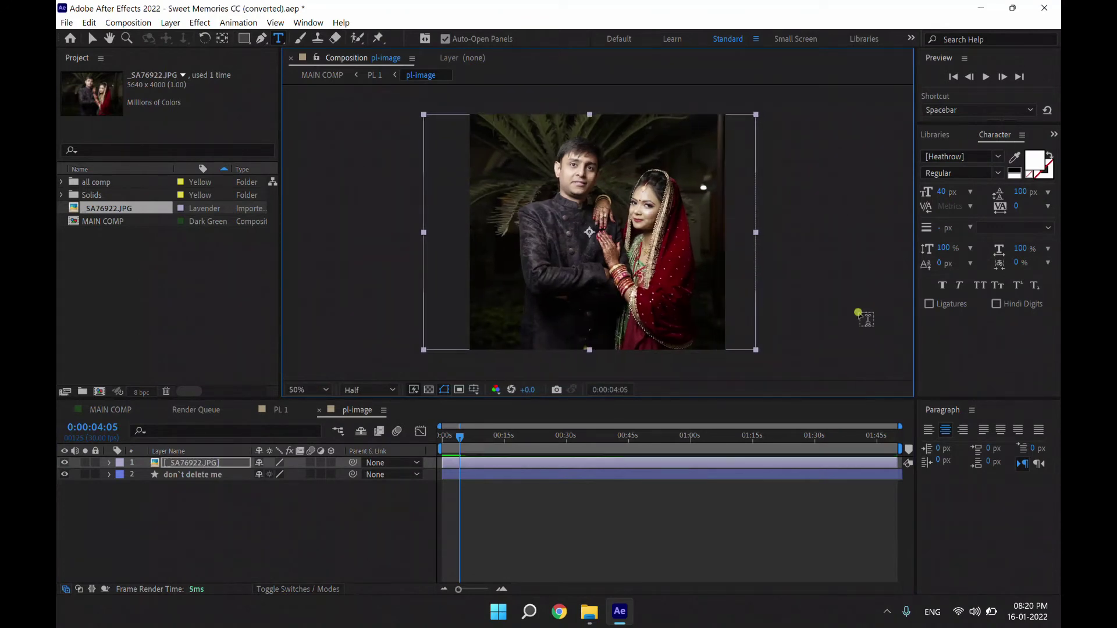
key(Left)
key(Left)
key(Left)
key(Left)
key(Left)
key(Left)
key(Left)
key(Left)
key(Left)
key(Left)
key(Left)
key(Left)
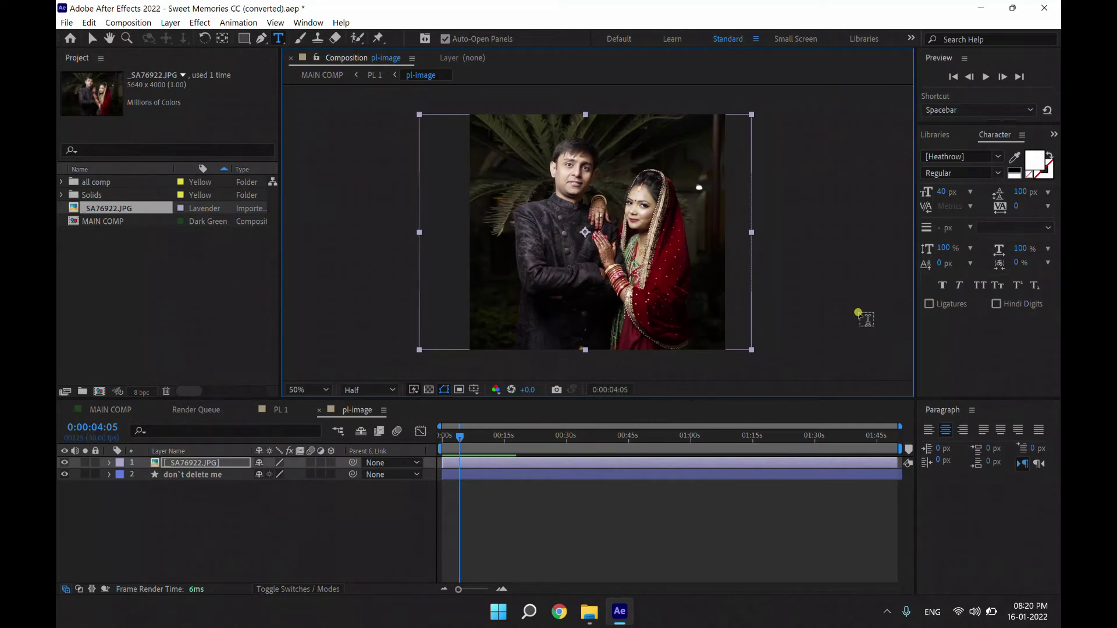
key(Left)
key(Left)
key(Left)
key(Left)
key(Left)
key(Left)
key(Left)
key(Left)
key(Left)
key(Left)
key(Left)
key(Left)
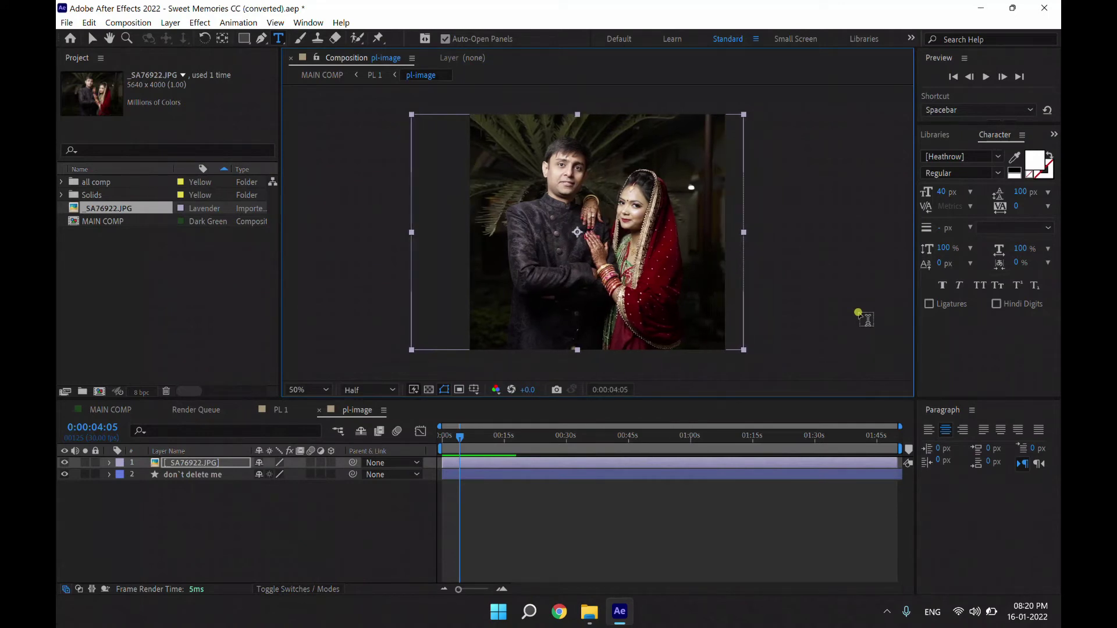
key(Right)
key(Right)
key(Right)
key(Right)
key(Right)
key(Right)
key(Right)
key(Right)
key(Right)
key(Right)
key(Right)
key(Right)
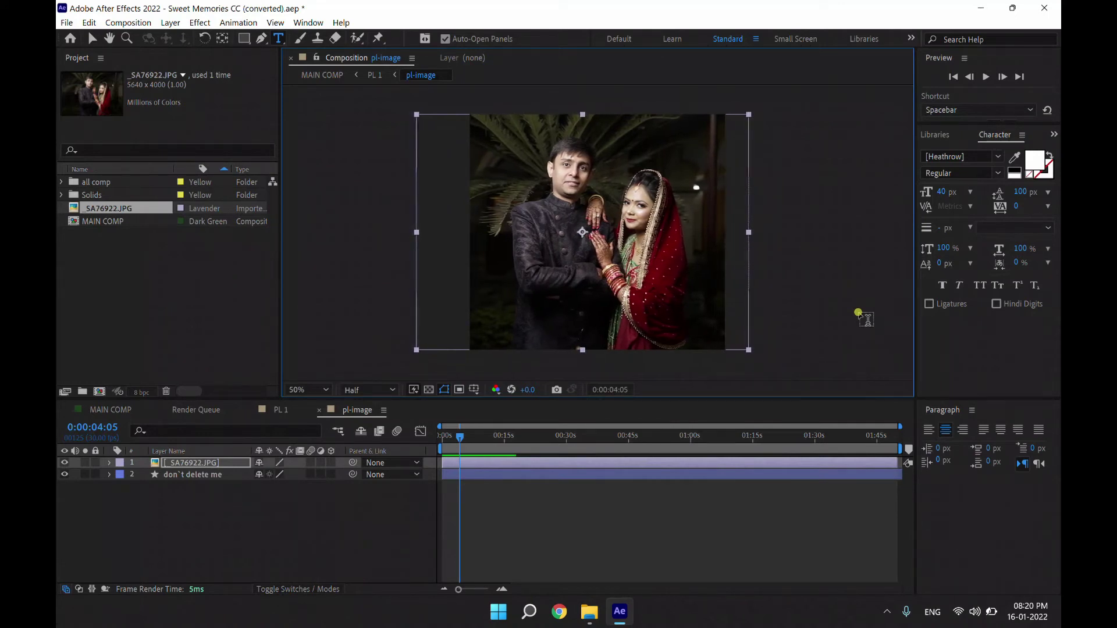
Close pl-image and PL 1, then scrub MAIN COMP to about 0:00:12:20 to preview the framed photo
click(316, 410)
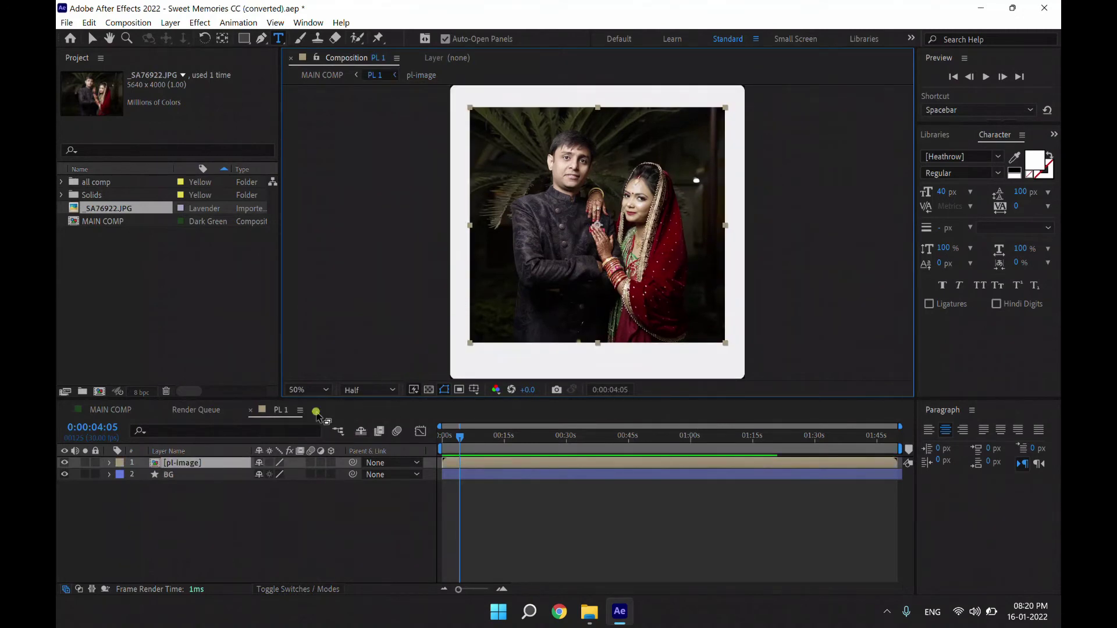
click(249, 411)
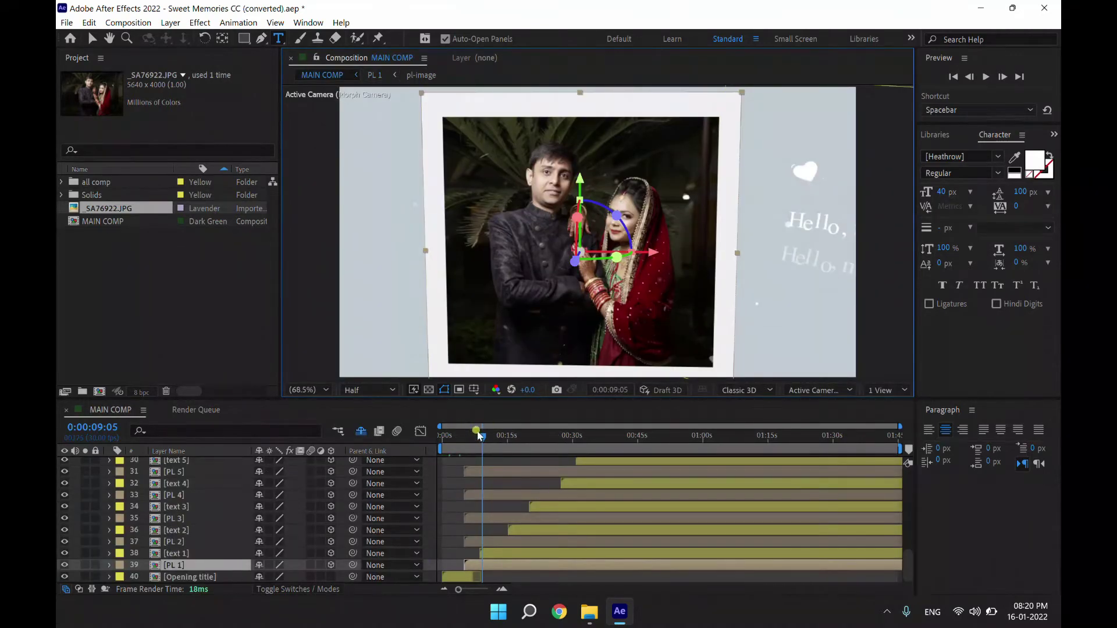
drag(480, 436, 495, 435)
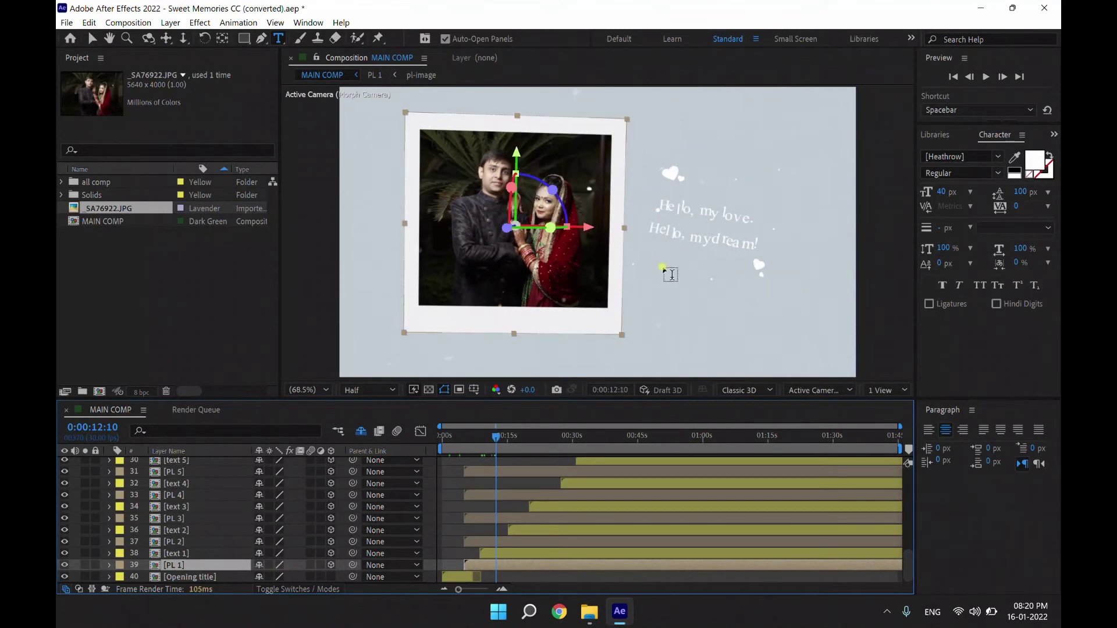
drag(503, 436, 497, 436)
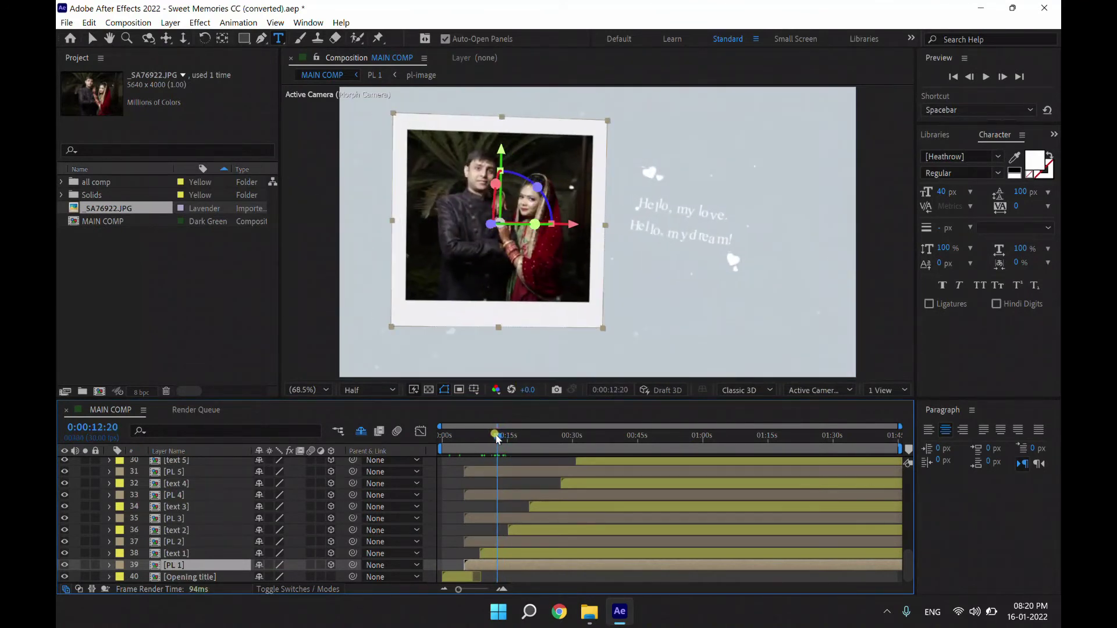
Replace the text 1 caption's Hello lines with 'Reception Shoot / Gaya, Bihar' and return to MAIN COMP
double_click(198, 554)
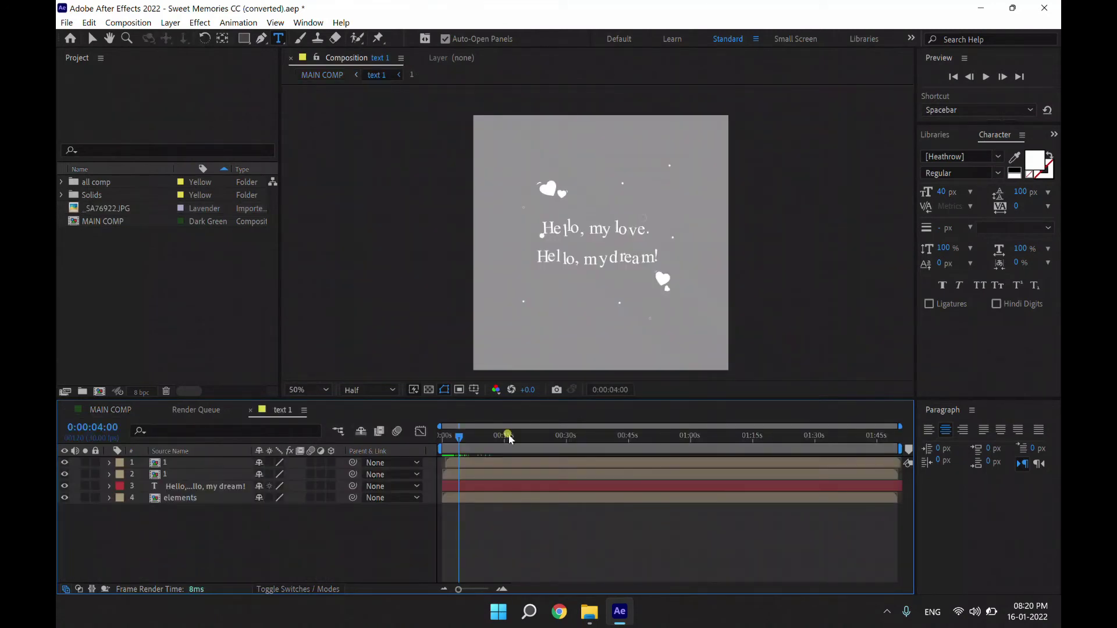
drag(507, 436, 636, 441)
click(189, 486)
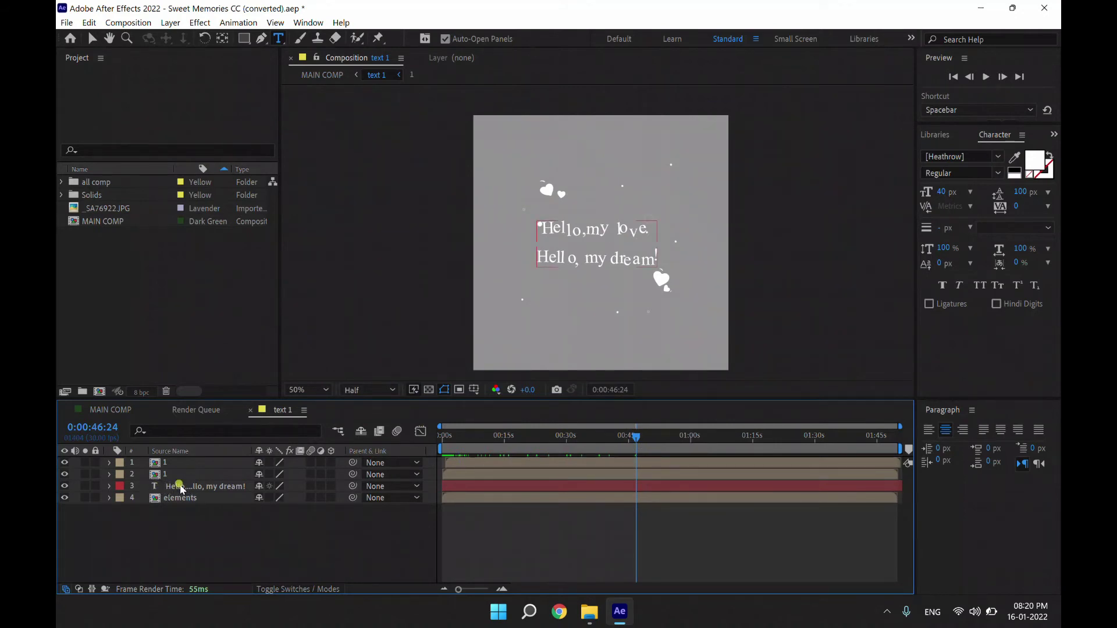
double_click(192, 490)
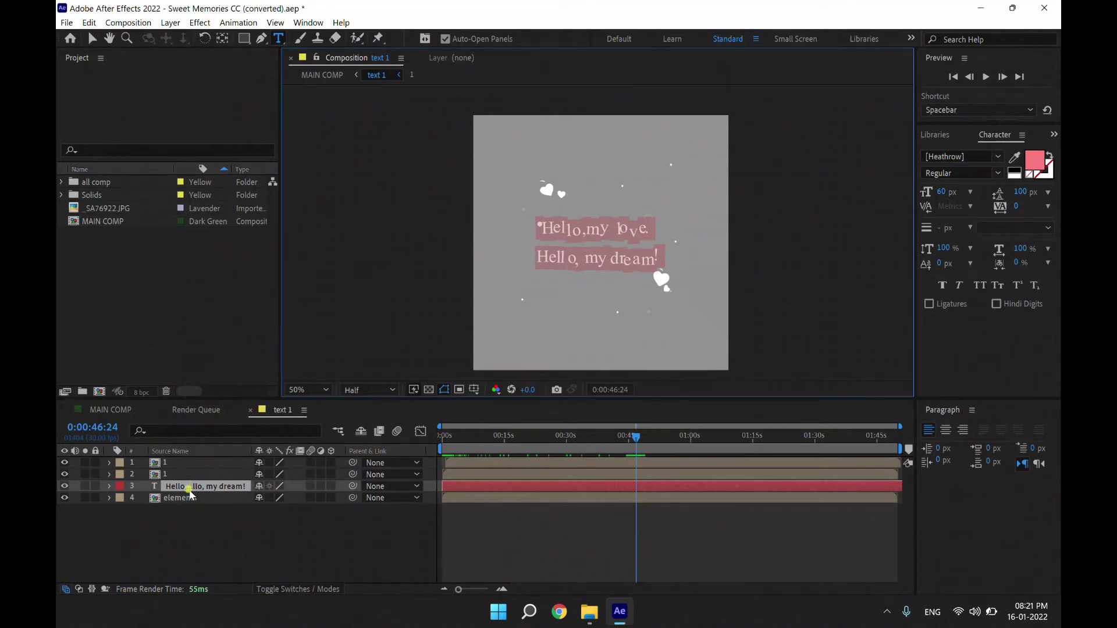
text(Reception Shoot)
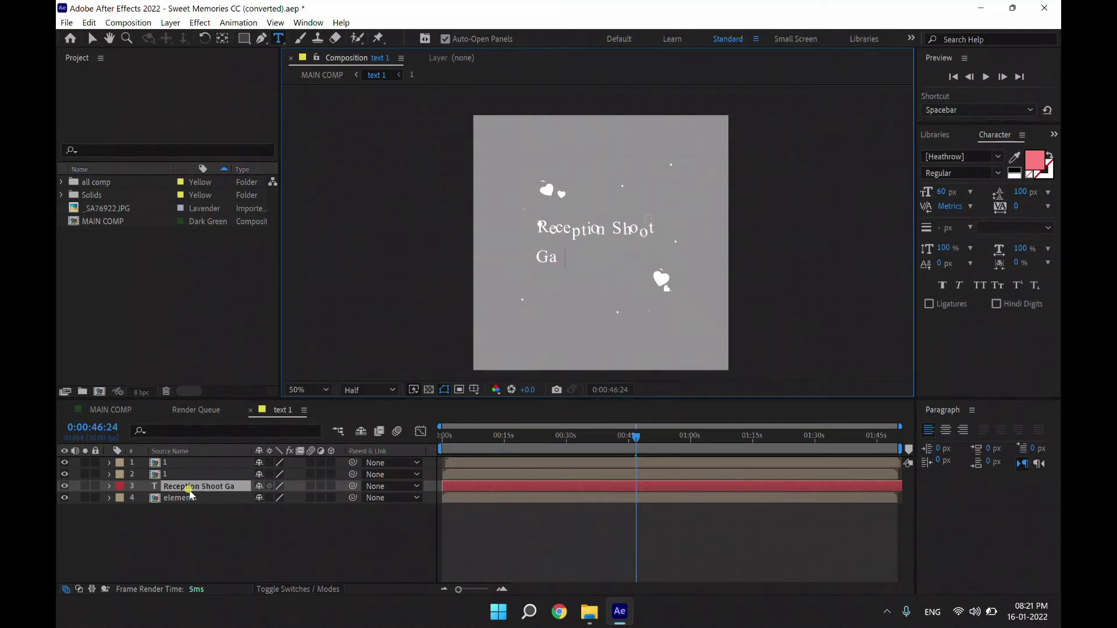
text(ya, Bihar)
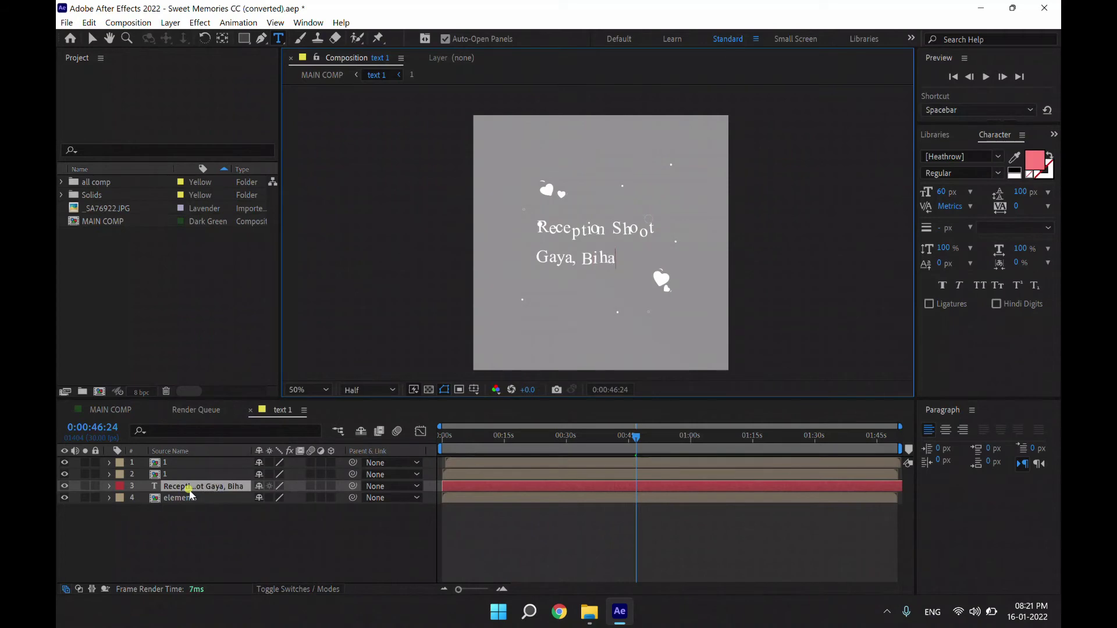
click(249, 410)
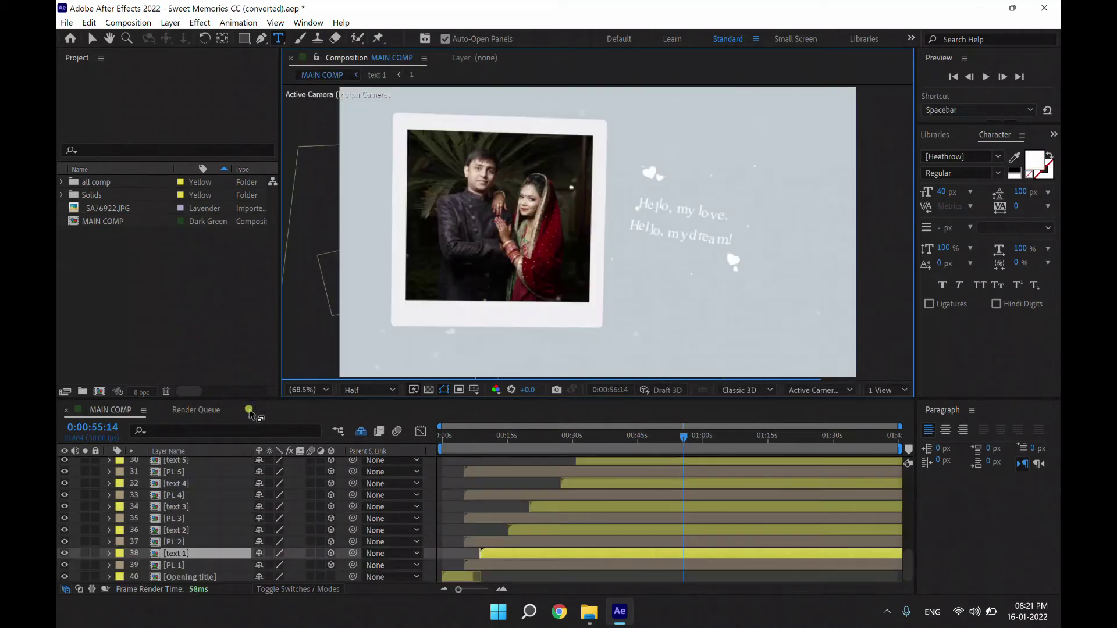
Scrub MAIN COMP to check the Reception Shoot caption, then open the PL 2 precomp
click(475, 437)
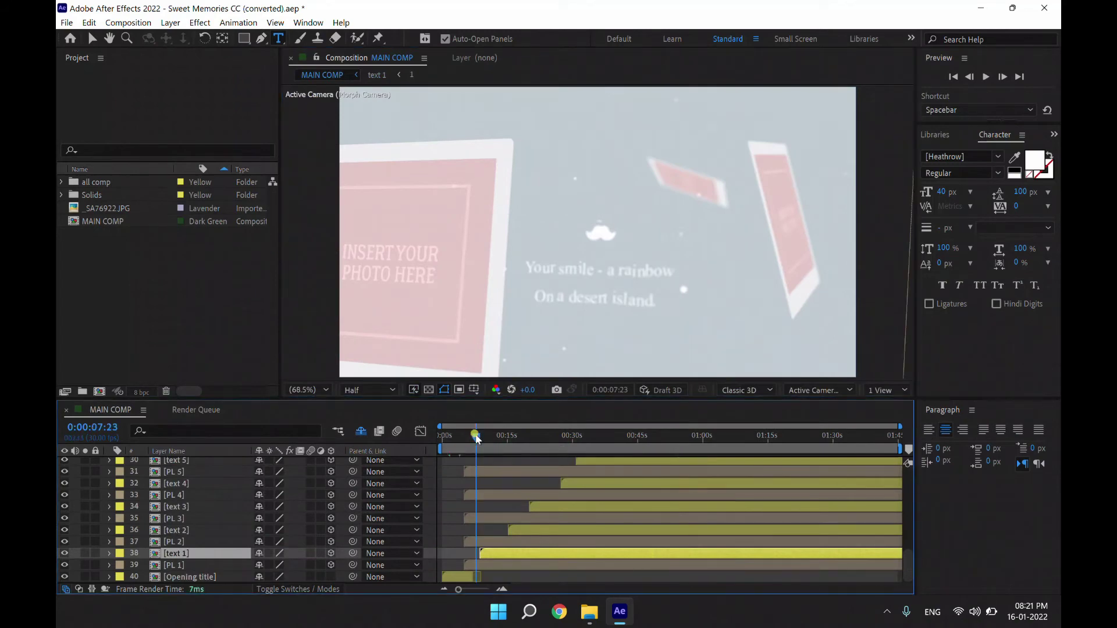
drag(475, 436, 495, 440)
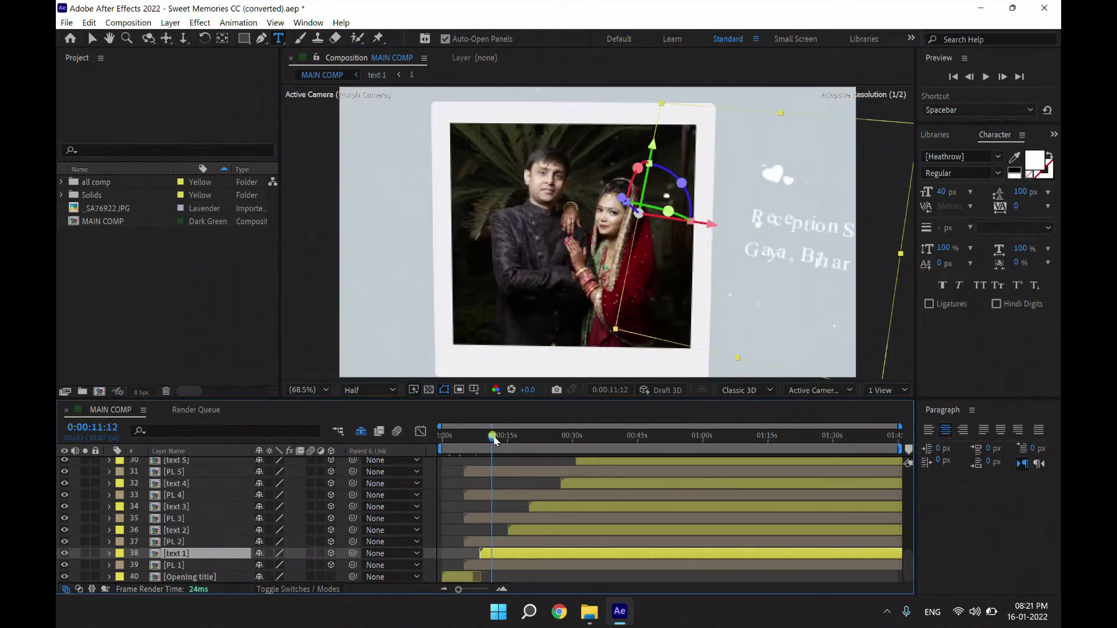
drag(495, 440, 497, 440)
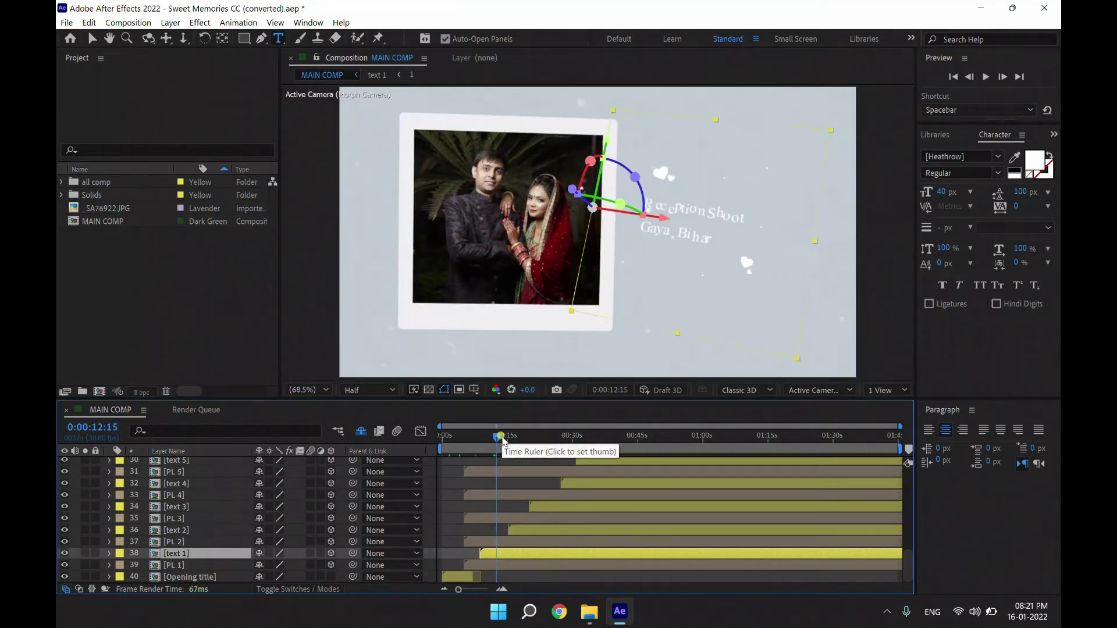
drag(503, 440, 506, 447)
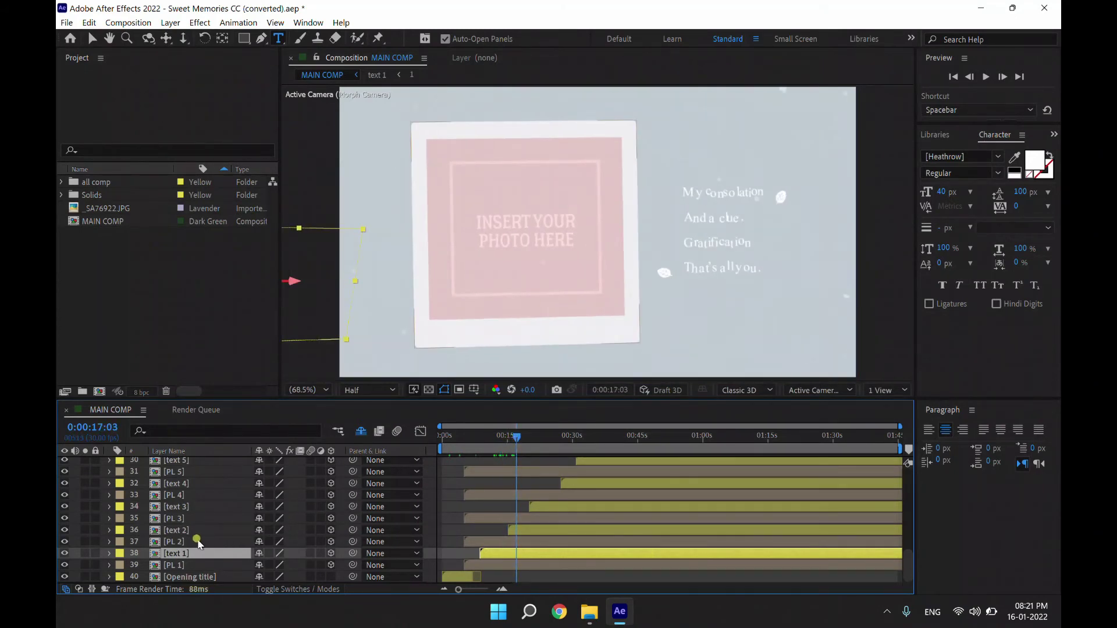
double_click(198, 541)
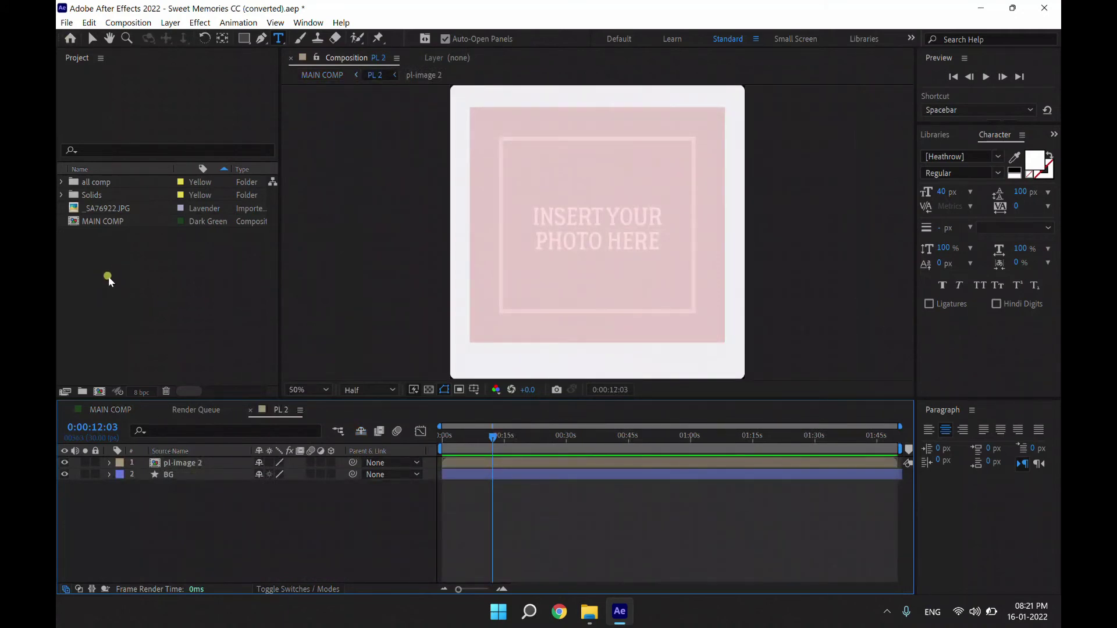
Import DSC_1429.JPG from the Tata - Rahul folder via the Project panel's Import > File
right_click(103, 265)
click(197, 330)
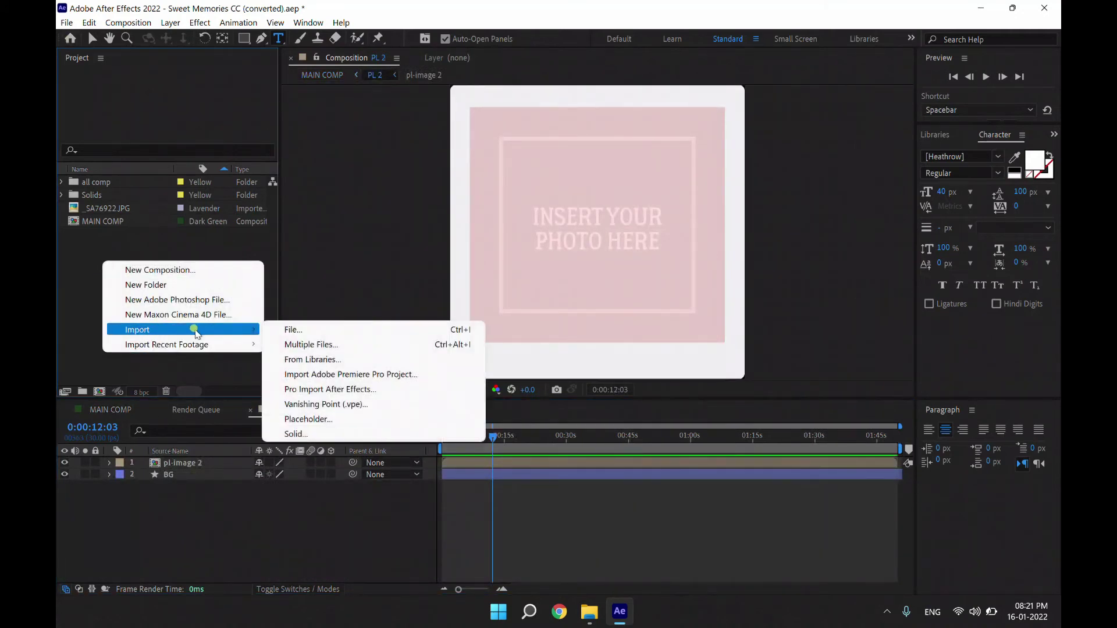
click(319, 330)
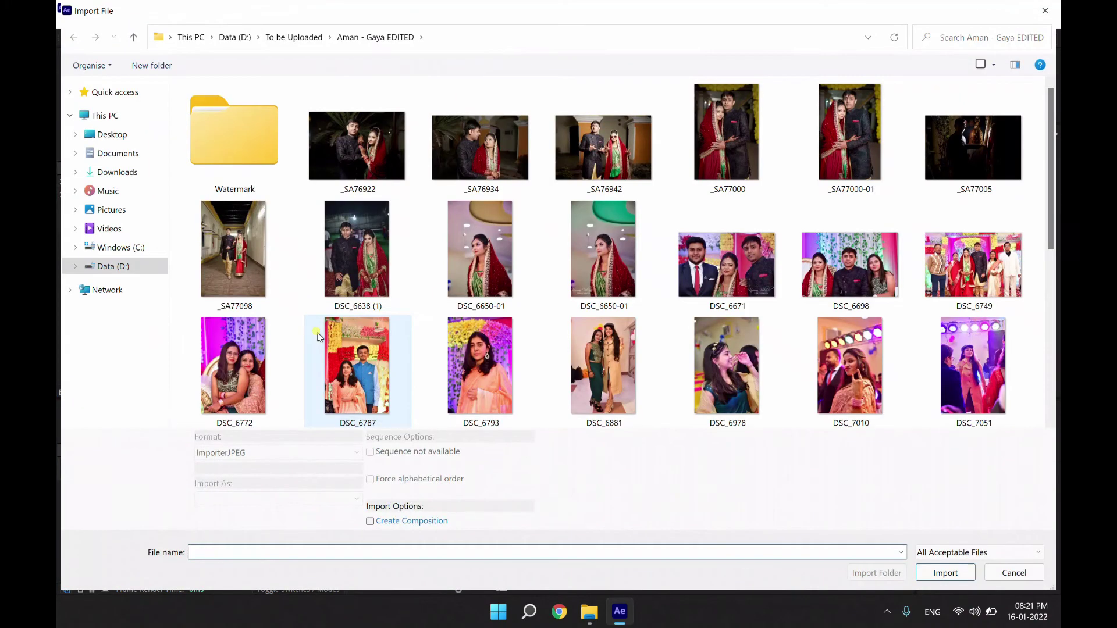
scroll(718, 364, down, 5)
scroll(494, 145, up, 5)
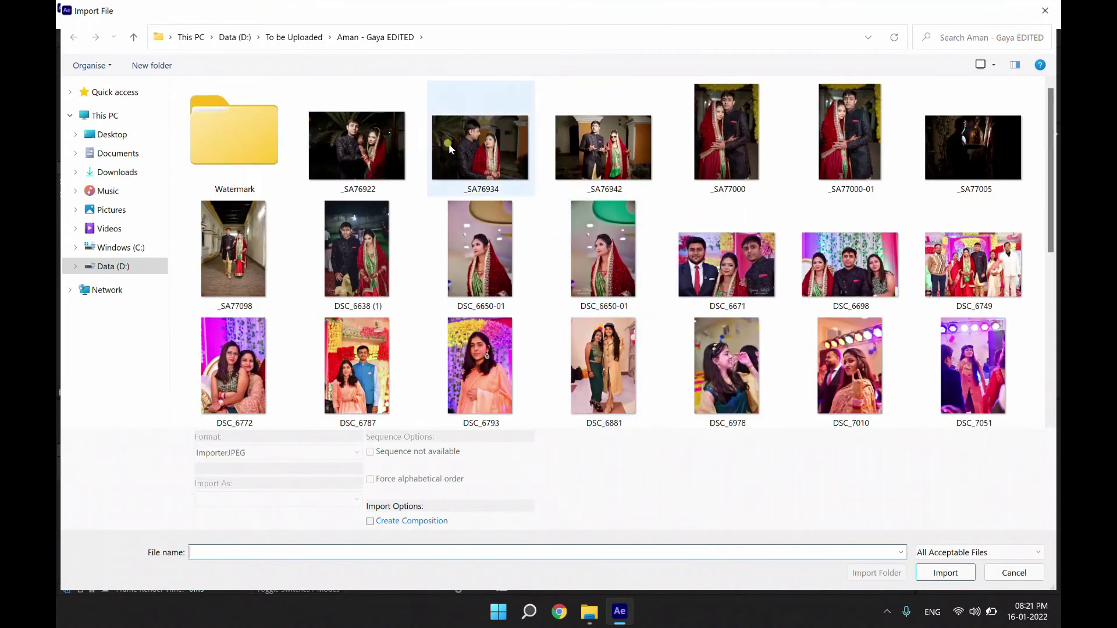
click(307, 37)
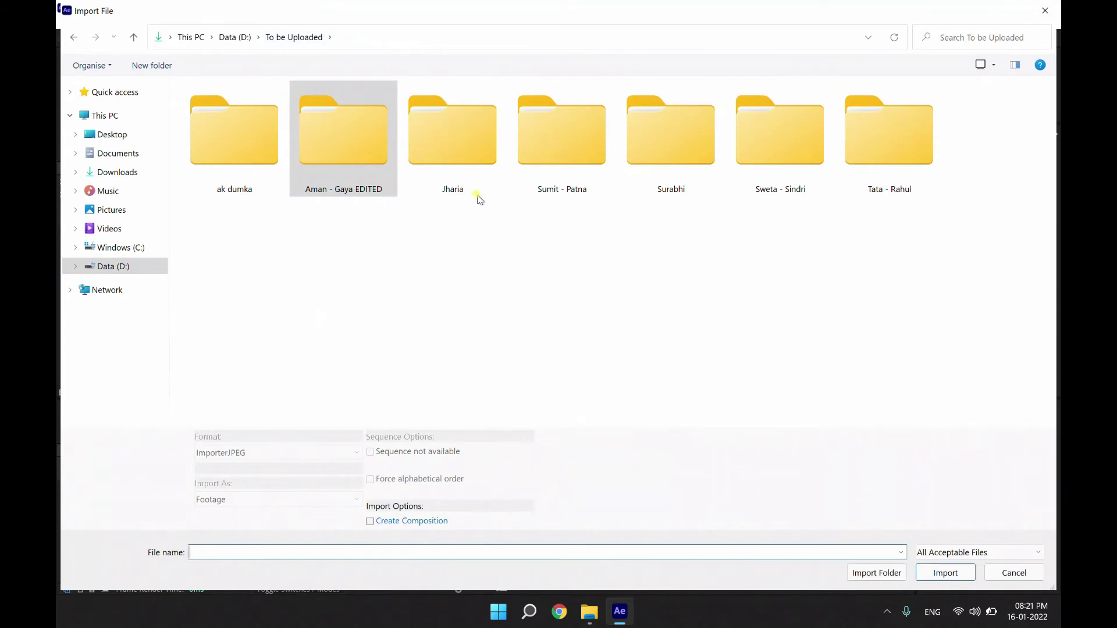
mouse_move(449, 150)
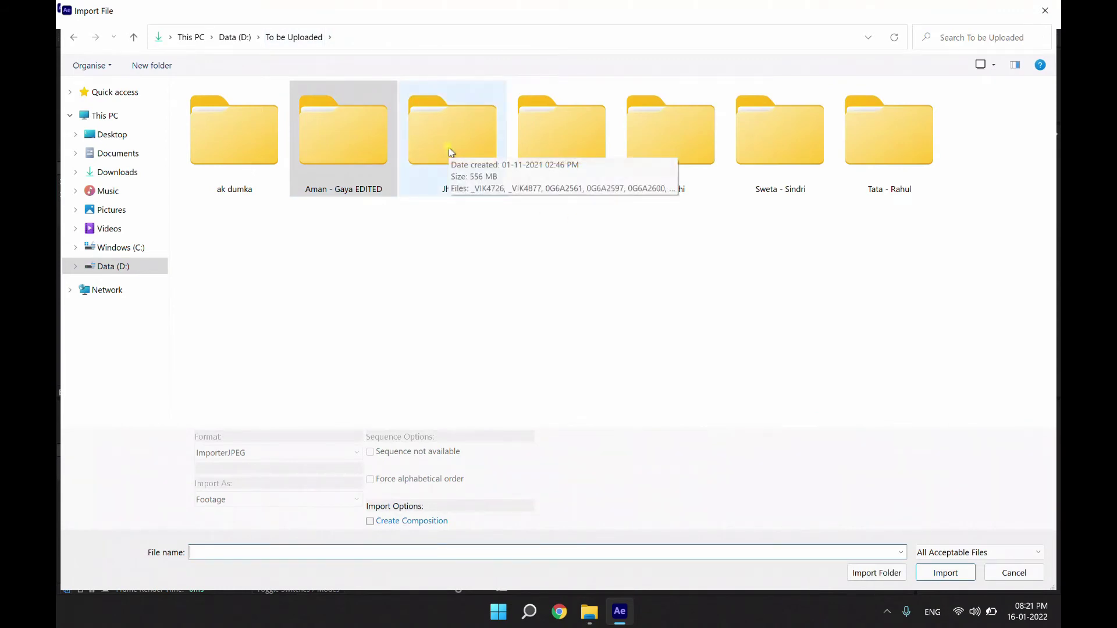
double_click(882, 163)
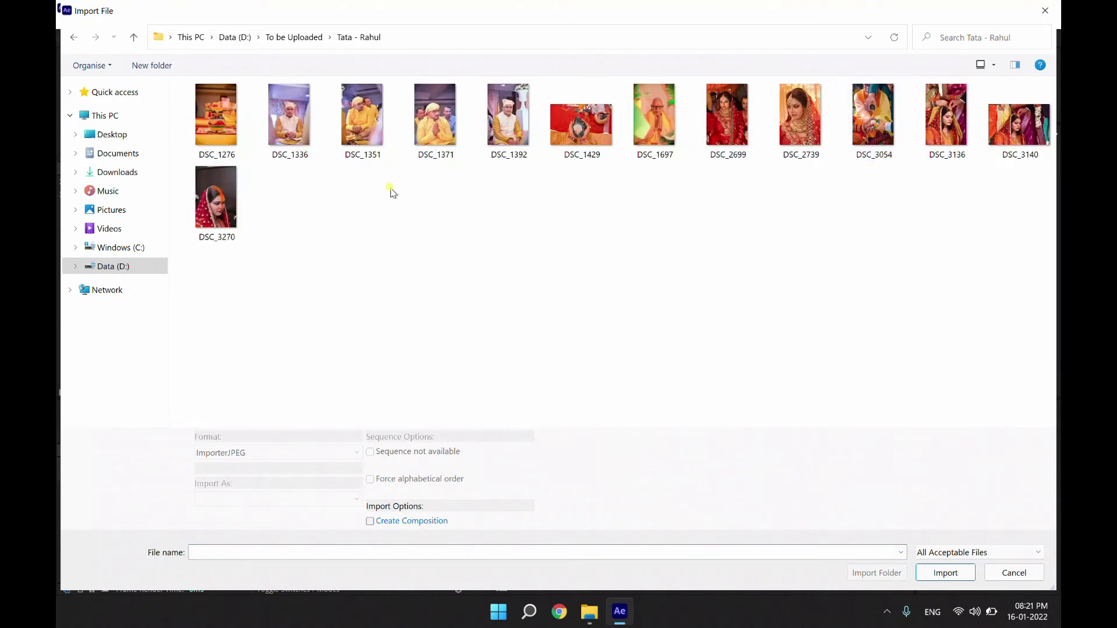
double_click(590, 140)
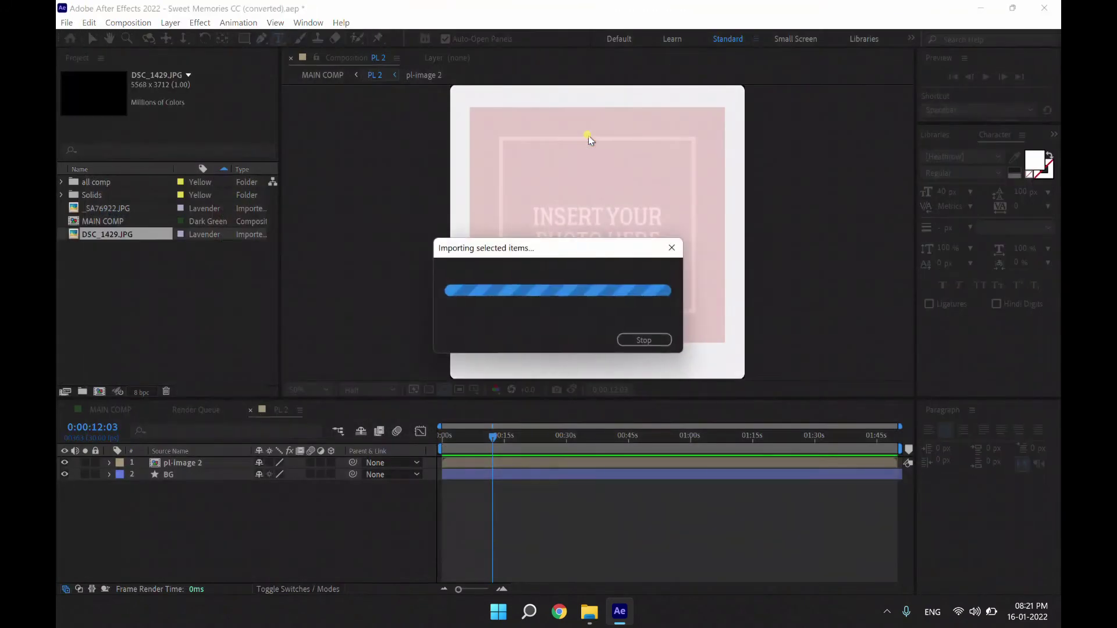
drag(131, 227, 187, 428)
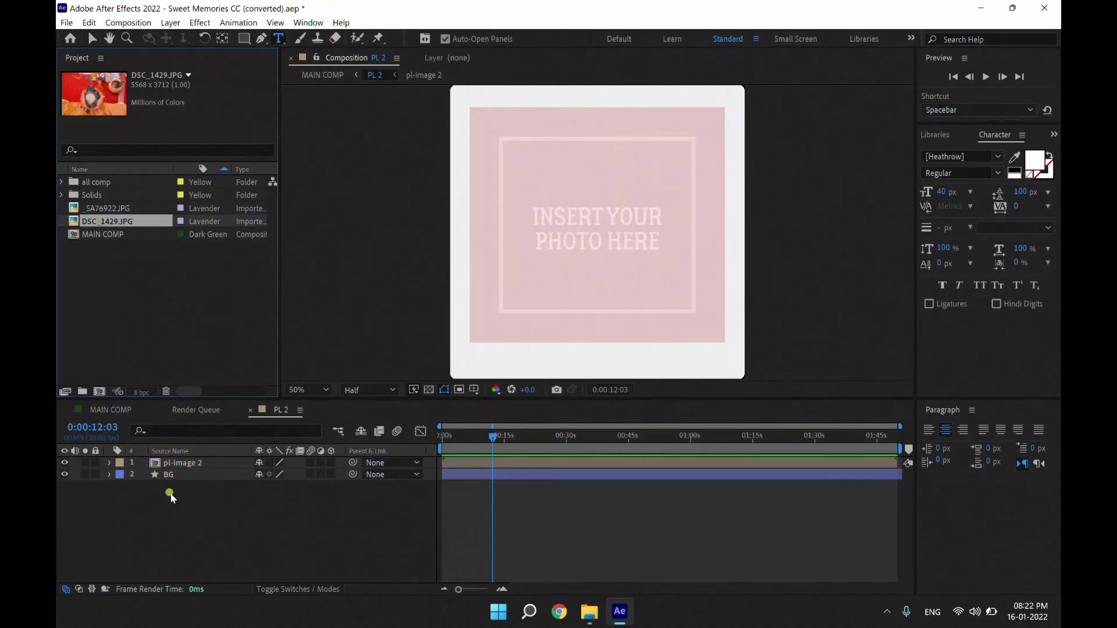
Add DSC_1429.JPG as a layer in pl-image 2 and fit it to the comp height
double_click(177, 463)
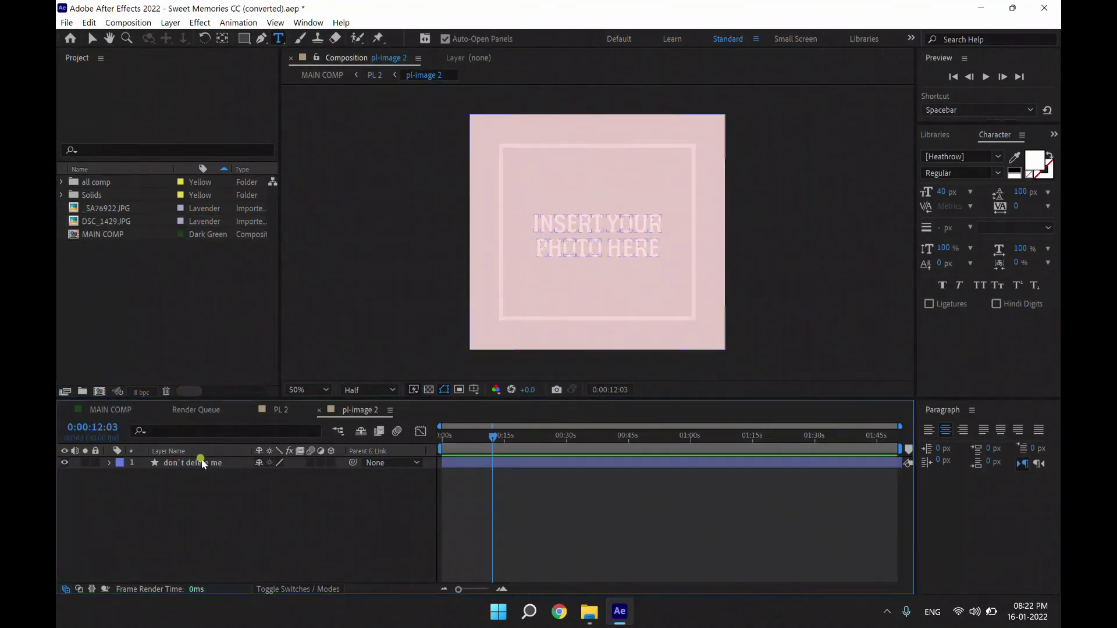
drag(101, 222, 200, 463)
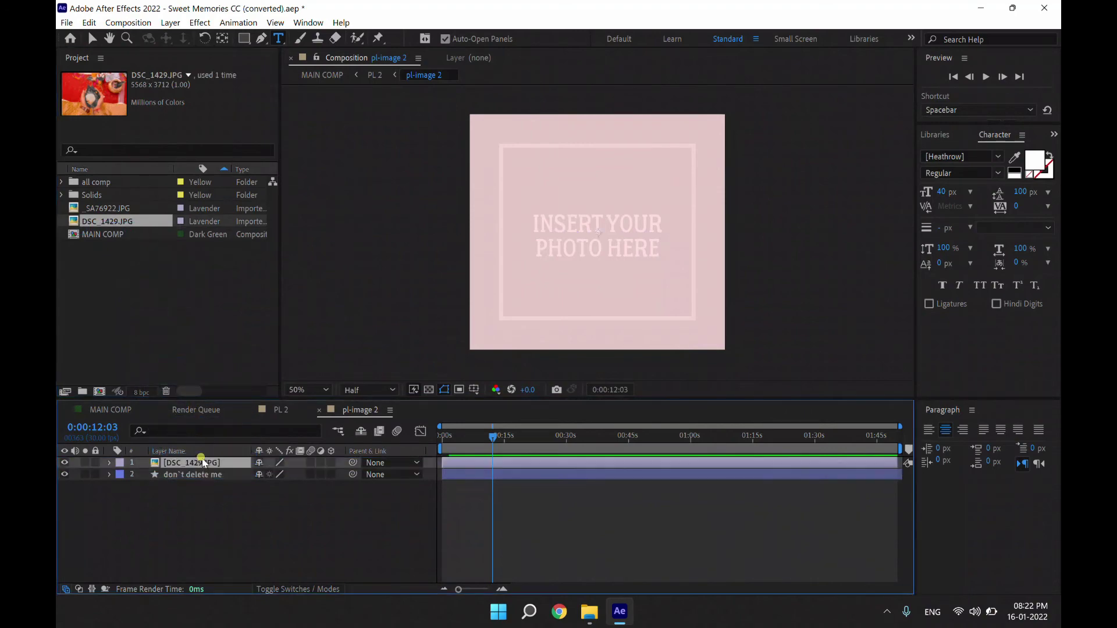
click(171, 23)
mouse_move(207, 184)
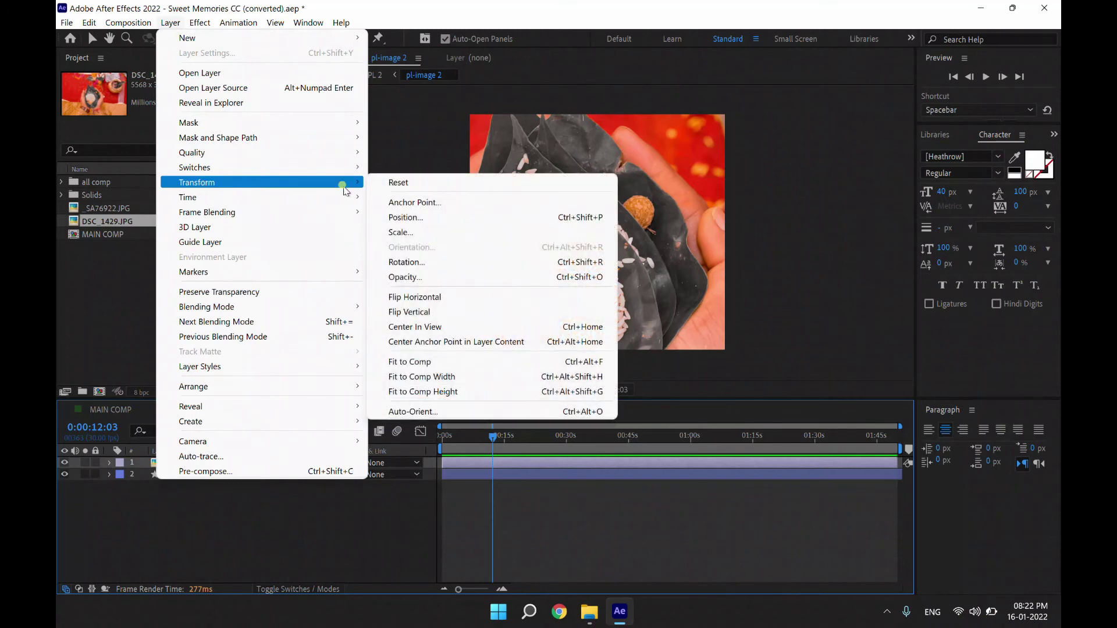
click(420, 392)
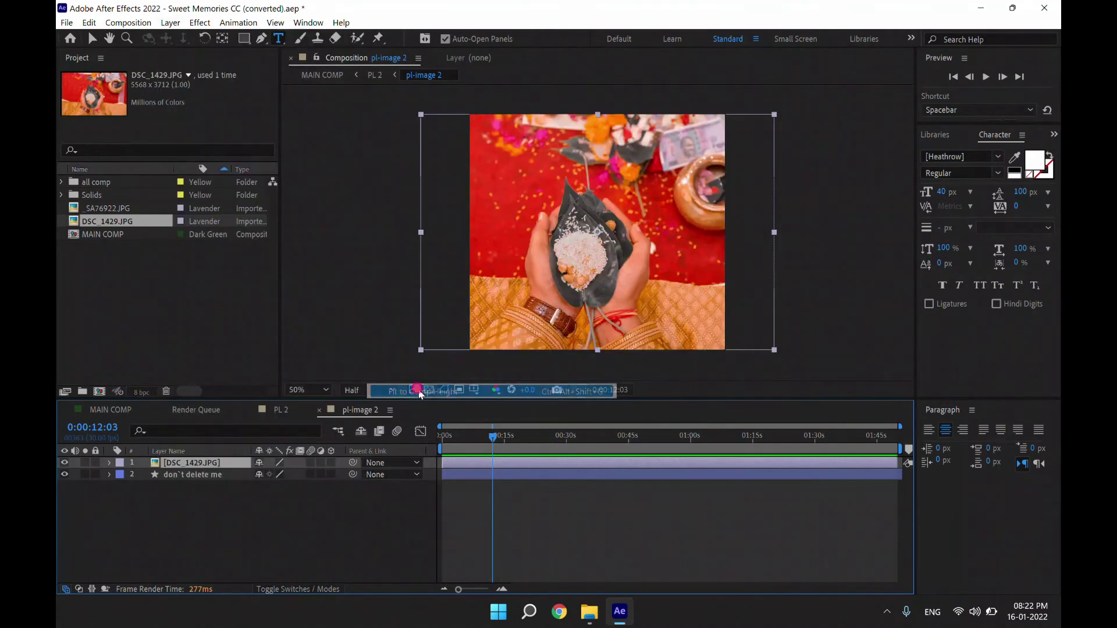
Nudge the DSC_1429 photo four steps right and close pl-image 2
key(Right)
key(Right)
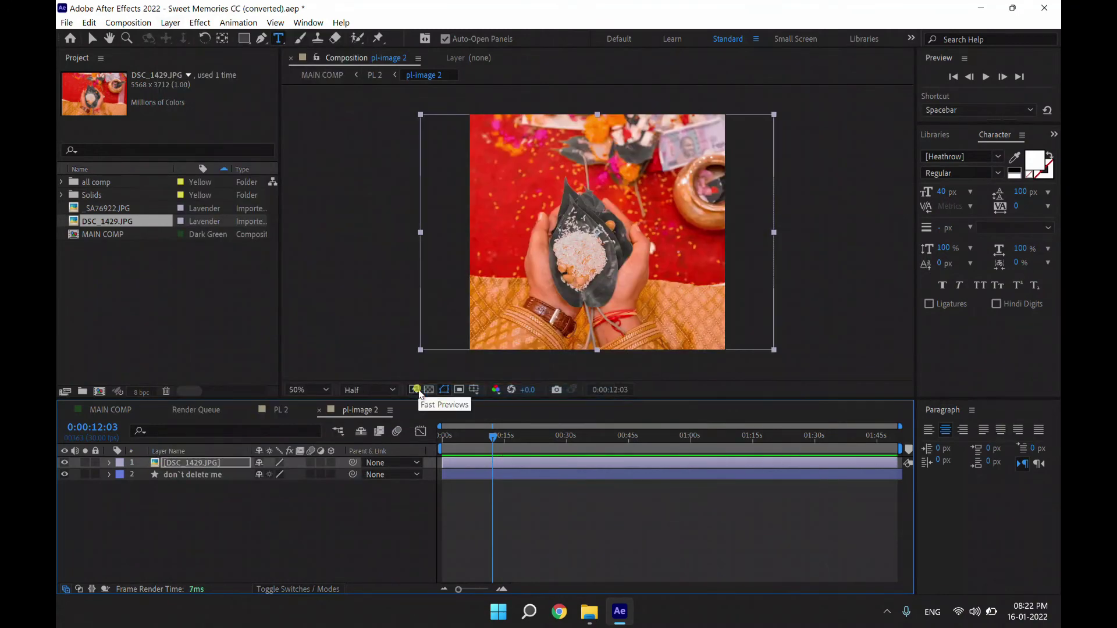
key(Right)
key(Right)
key(Right)
key(Right)
key(Right)
key(Right)
key(Right)
key(Right)
key(Right)
key(Right)
key(Right)
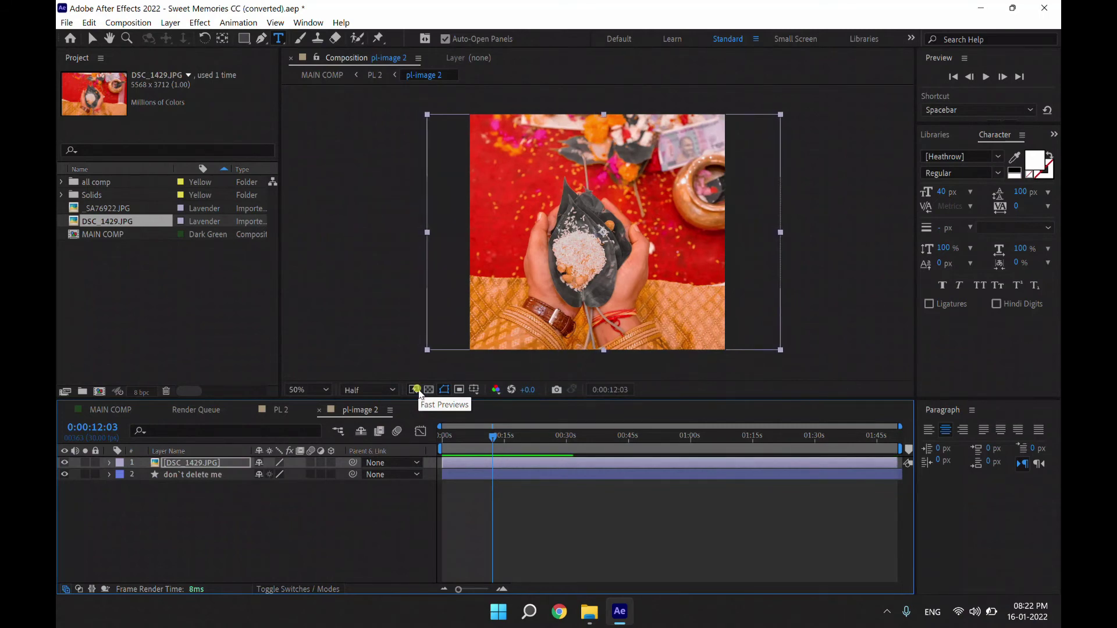
key(Right)
key(Right)
key(Right)
key(Right)
key(Right)
key(Right)
key(Right)
key(Right)
key(Right)
key(Right)
key(Right)
key(Right)
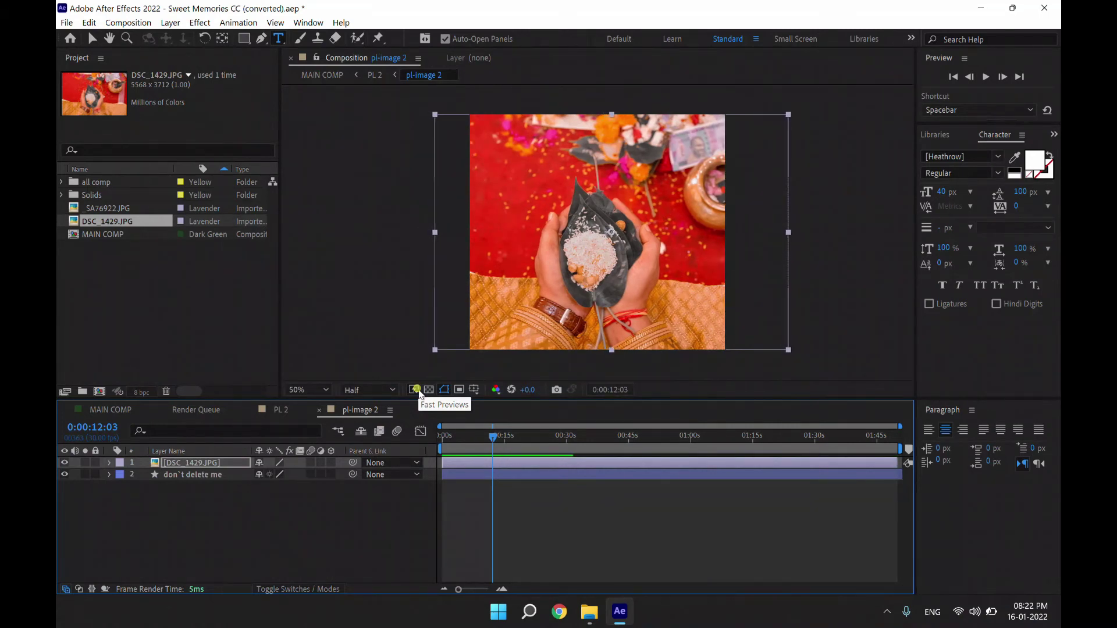
key(Right)
key(Right)
key(Right)
key(Right)
key(Right)
key(Right)
key(Right)
key(Right)
key(Right)
key(Right)
key(Right)
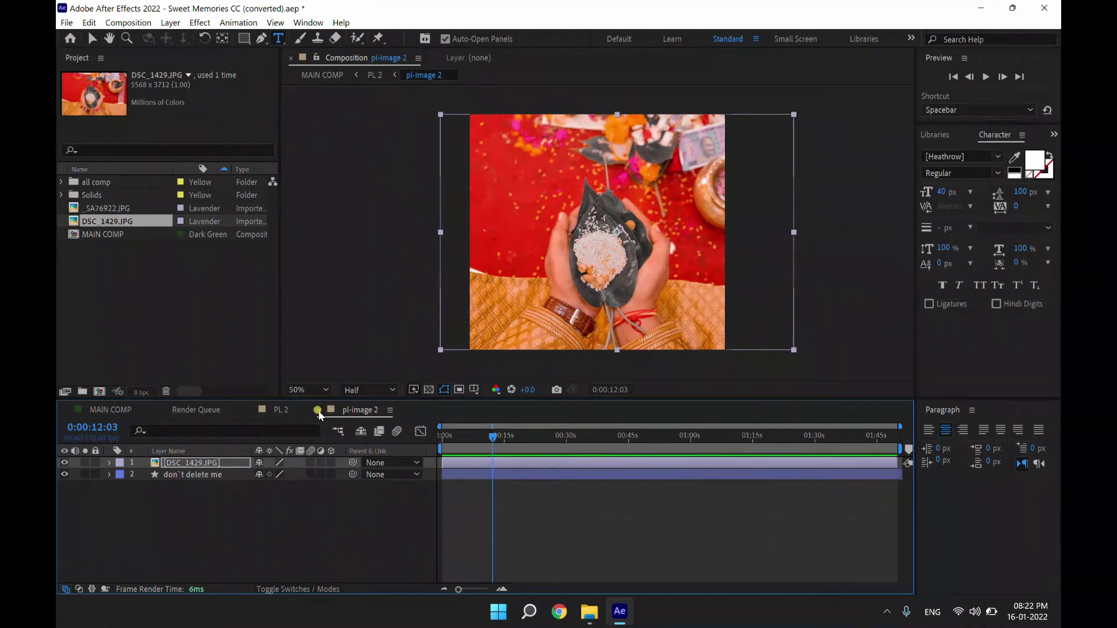
click(319, 411)
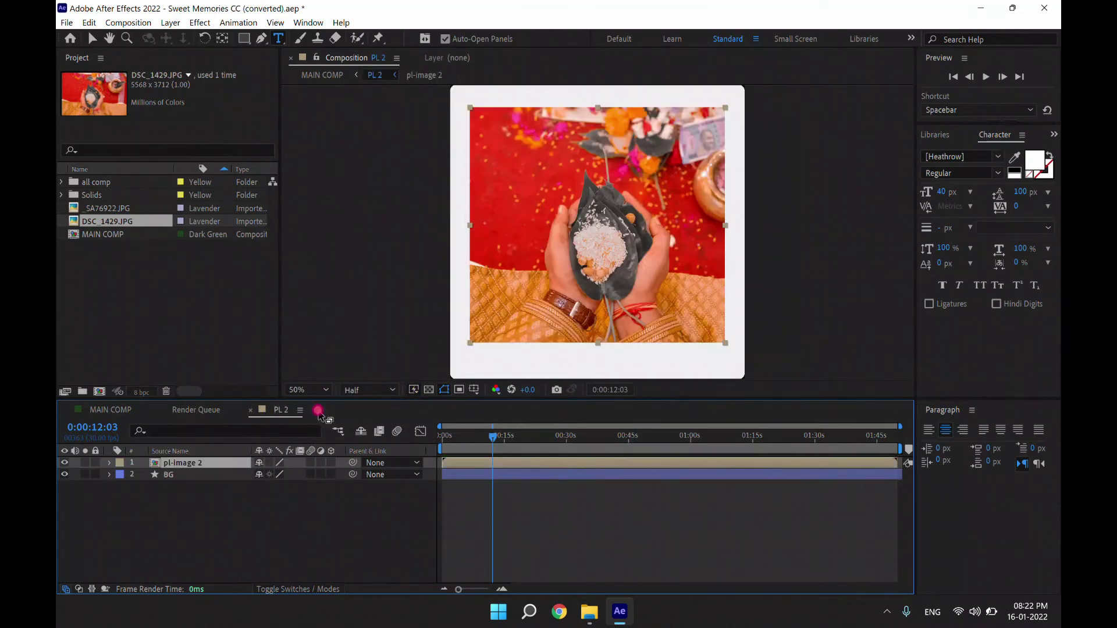
Back in MAIN COMP, open the text 2 caption and retype it as 'Wedding shoot jamshedpur'
click(248, 410)
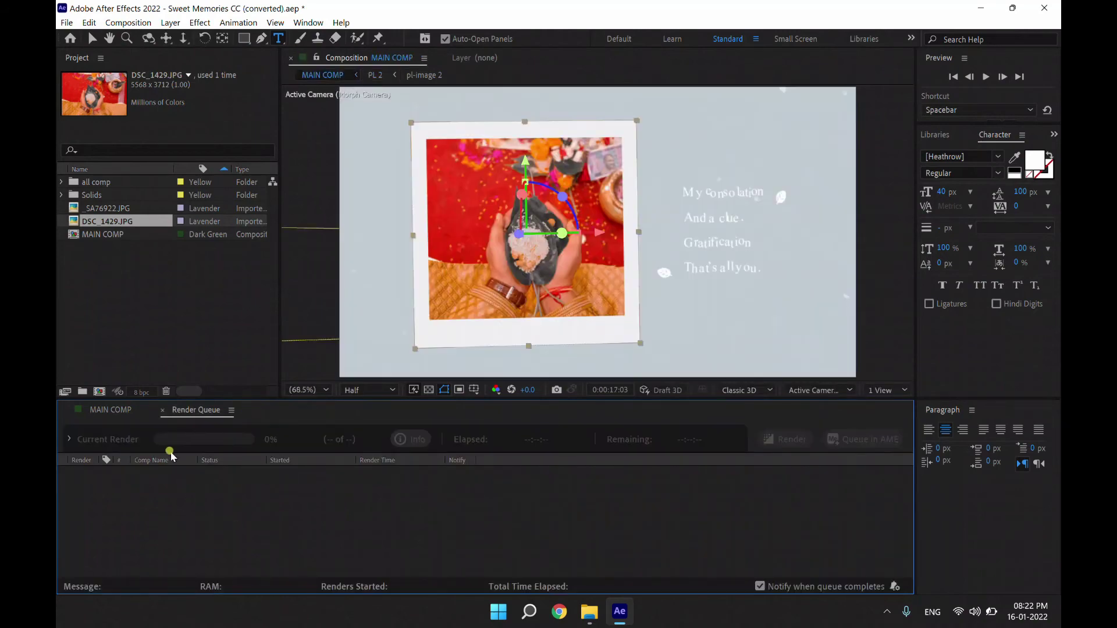
click(125, 411)
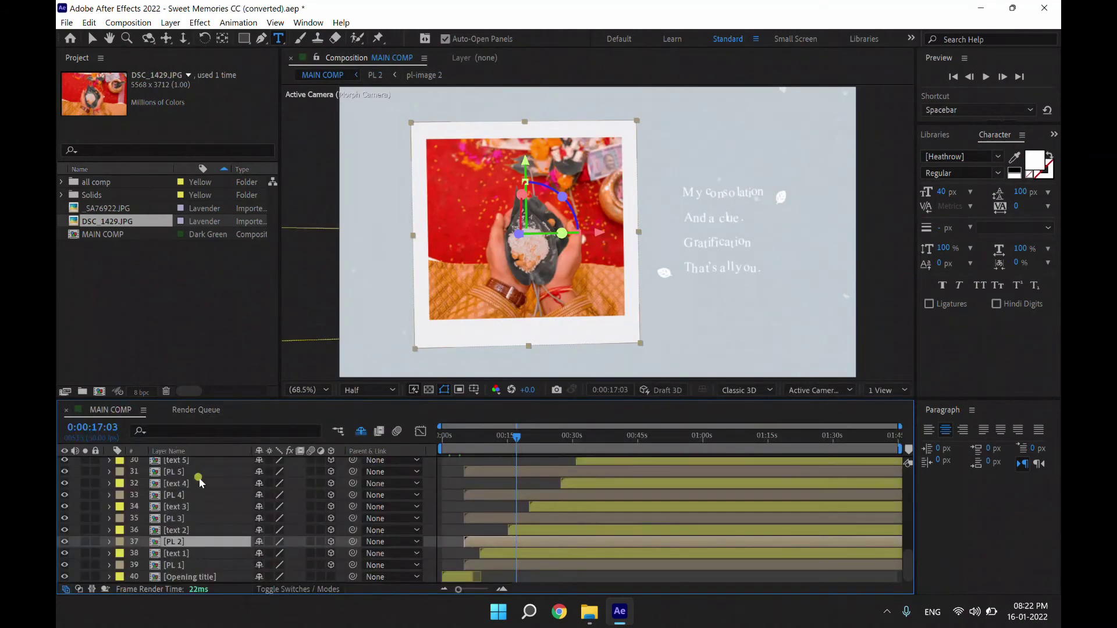
double_click(195, 530)
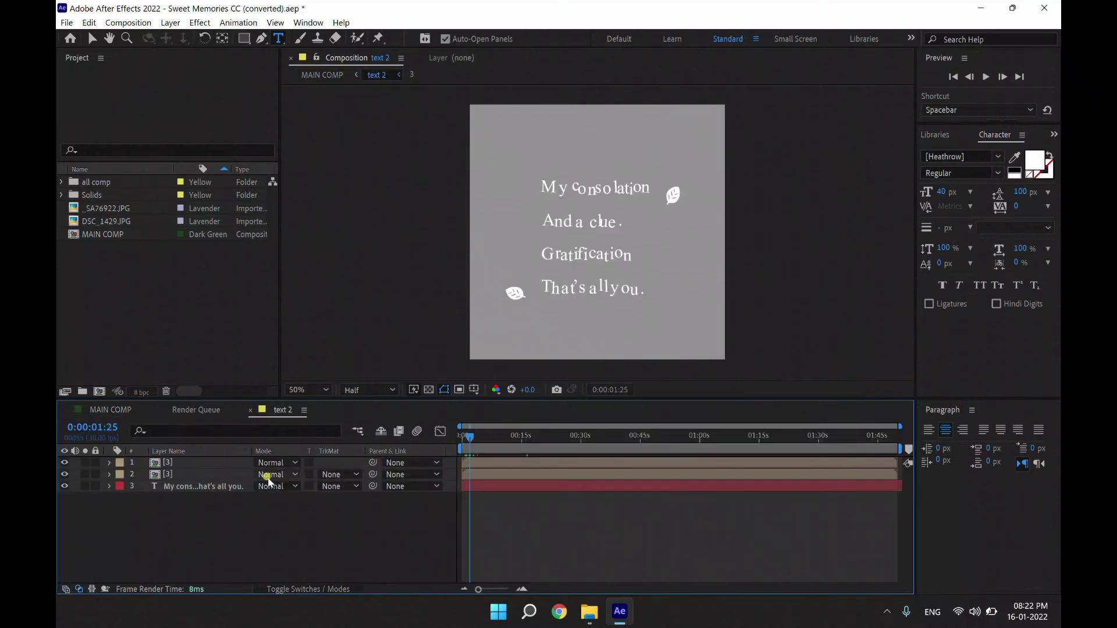
click(202, 486)
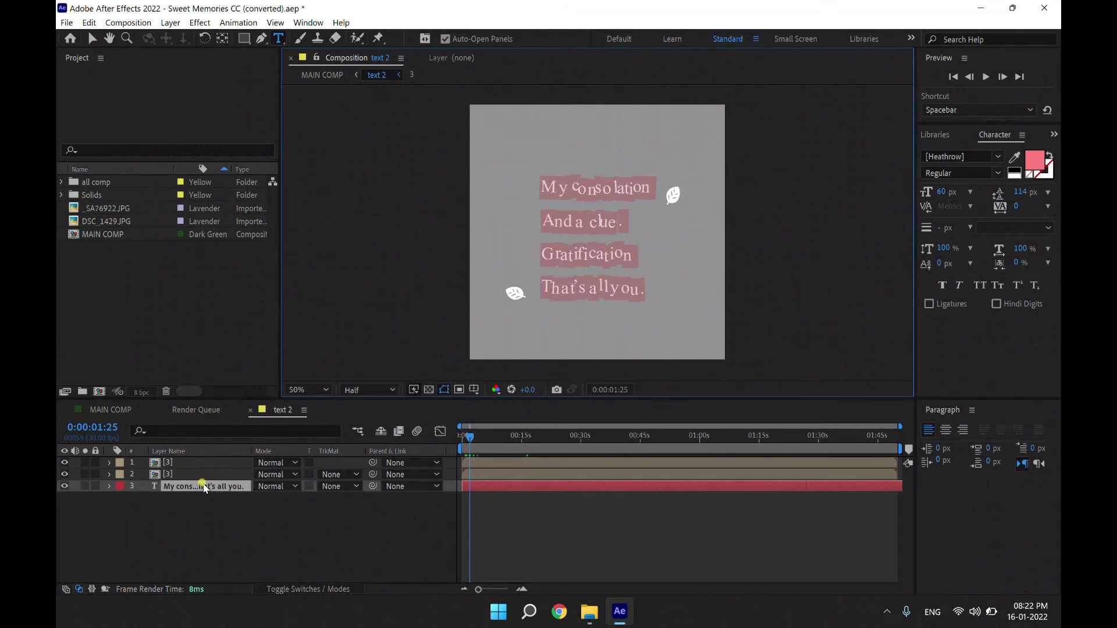
text(Wedding shoot)
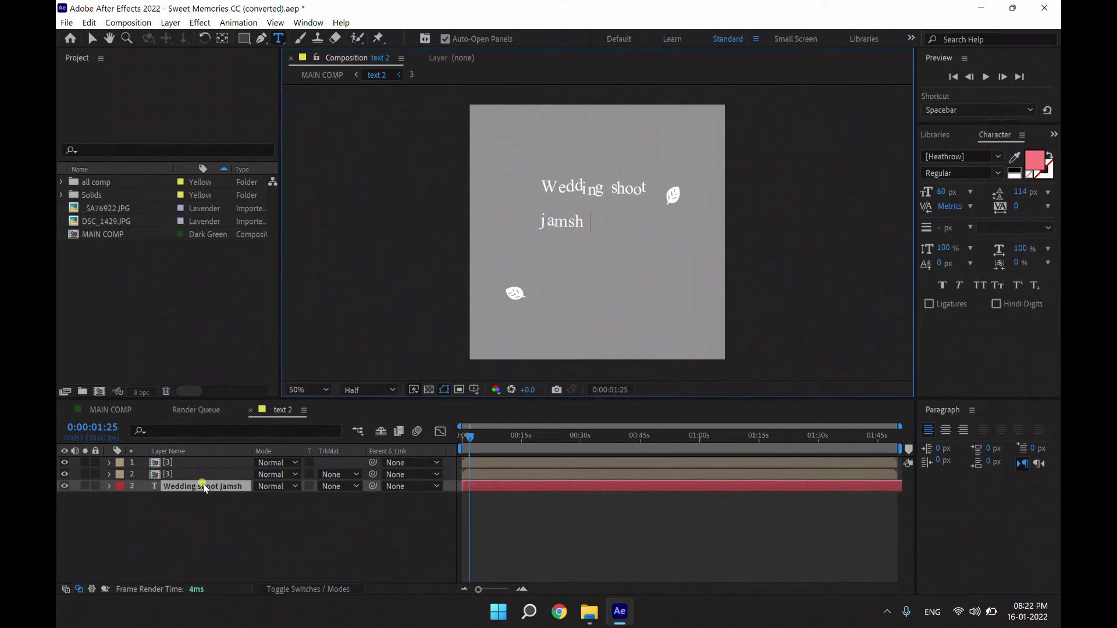
text(edpur)
Close text 2 and scrub MAIN COMP to check the Wedding shoot caption
click(248, 410)
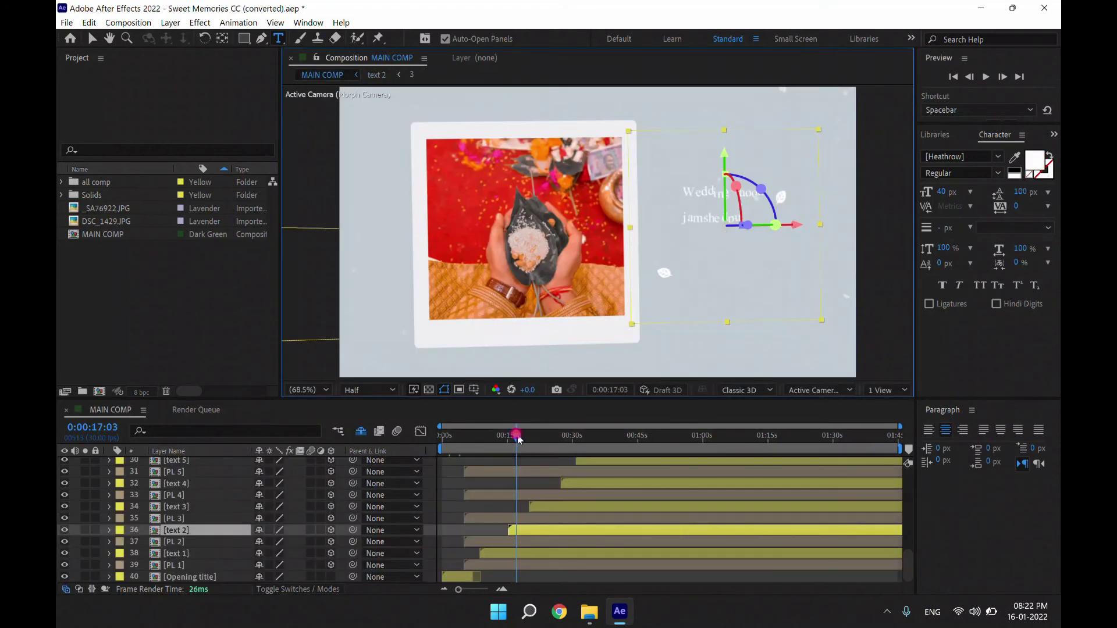
drag(519, 439, 522, 440)
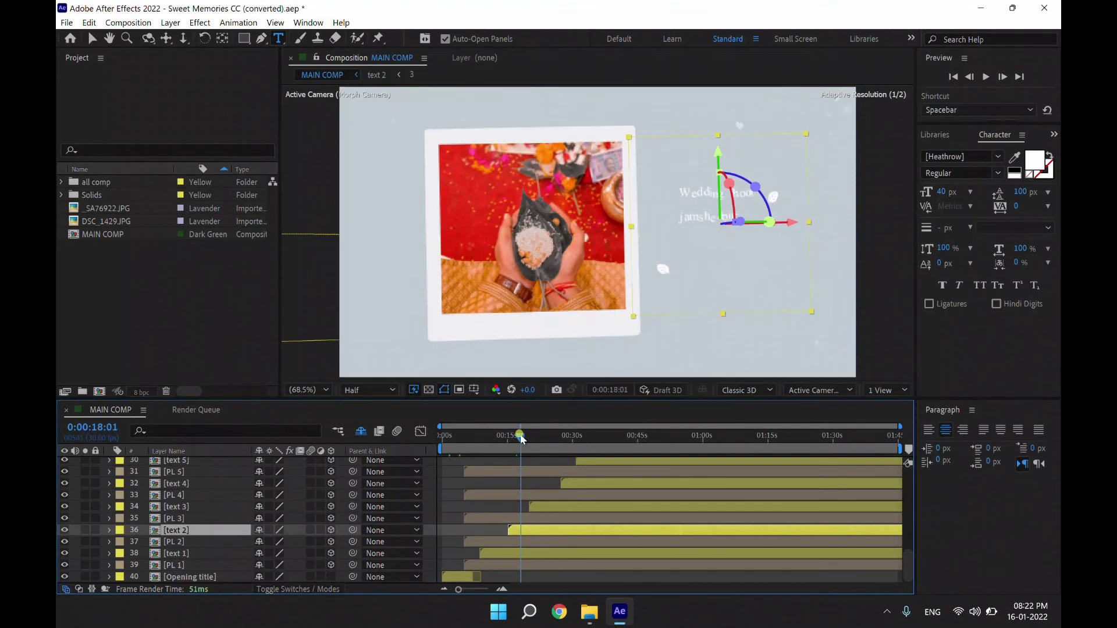
drag(519, 439, 519, 439)
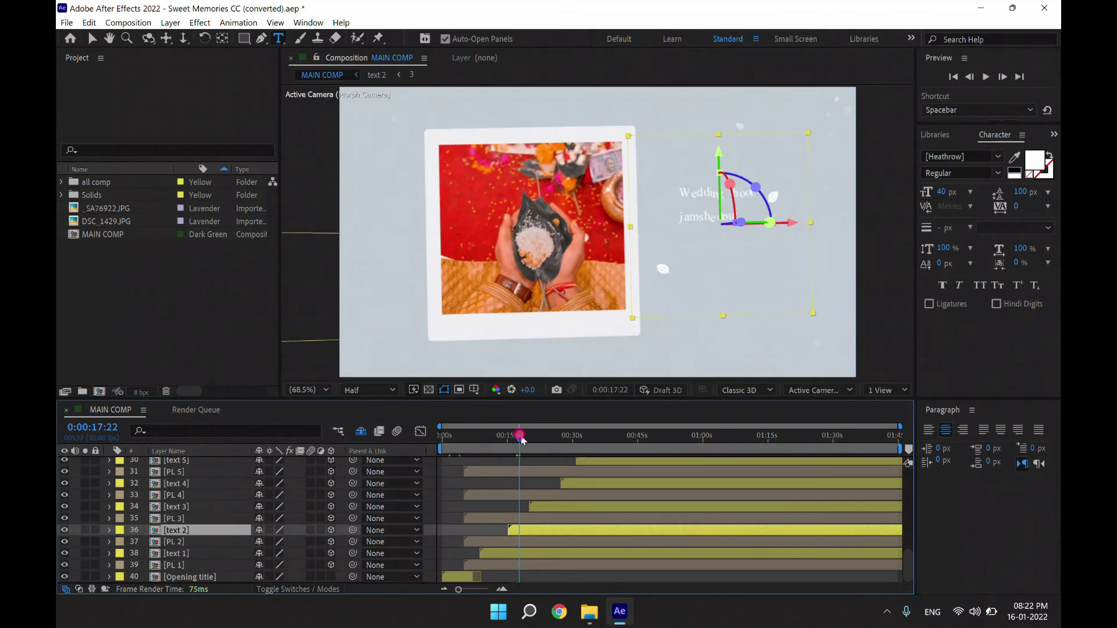
drag(519, 439, 540, 439)
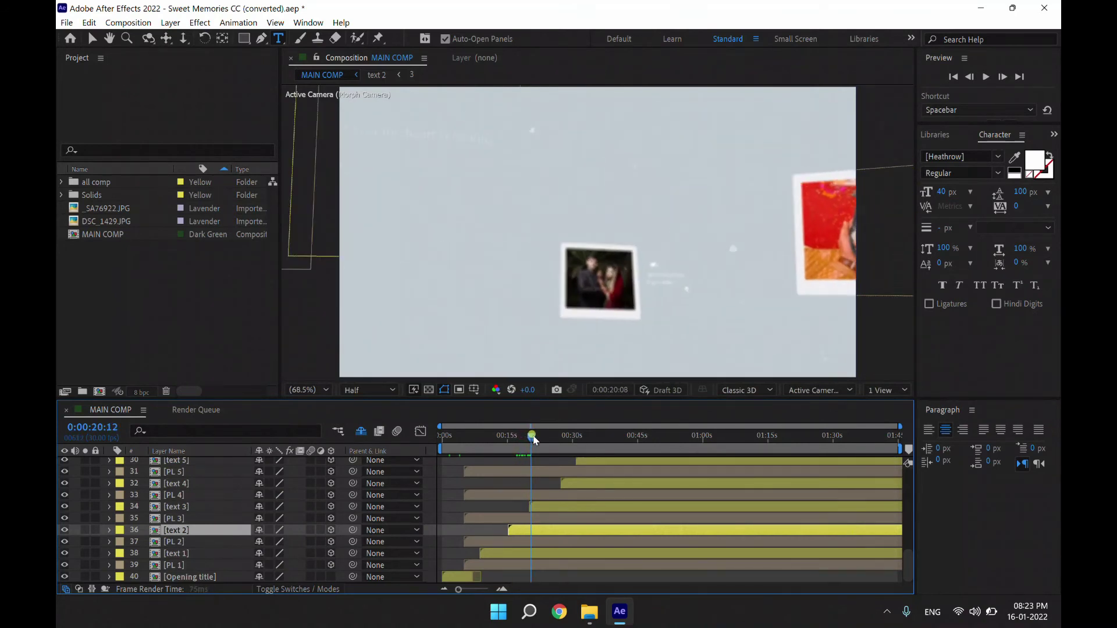
click(543, 441)
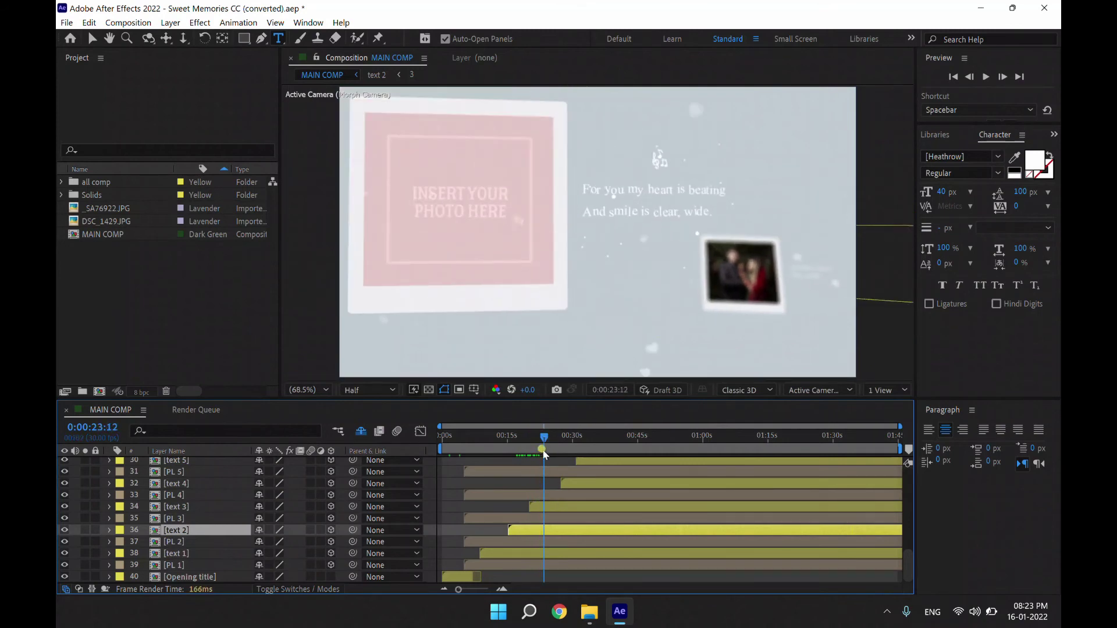
Select the text 3 and PL 3 layers and step through the PL 3 photo's exit
click(562, 506)
click(549, 518)
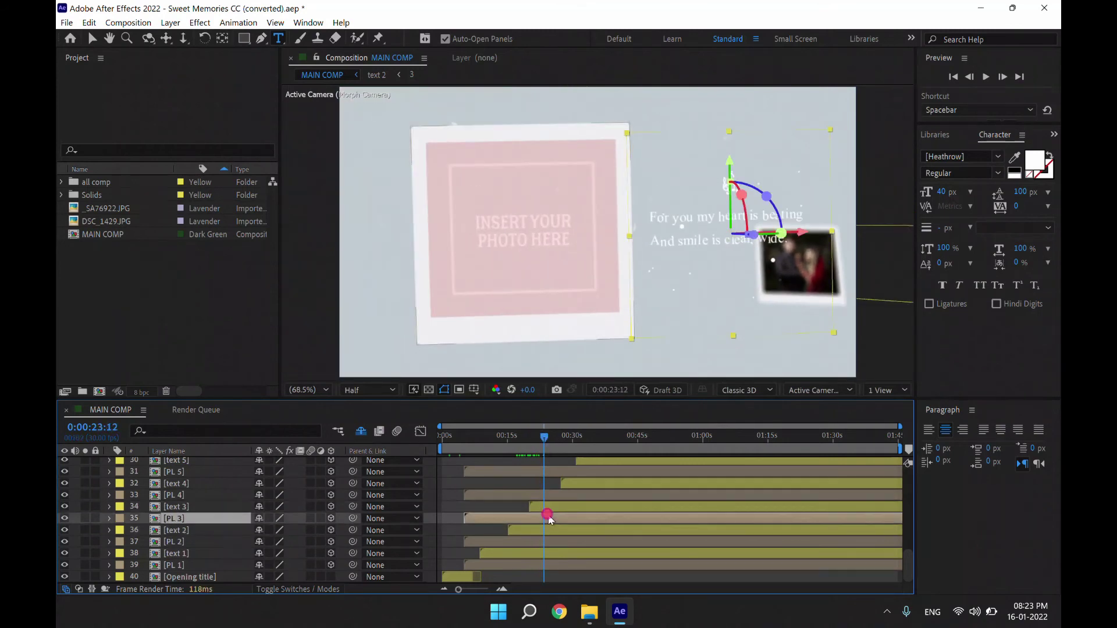
click(549, 440)
click(553, 438)
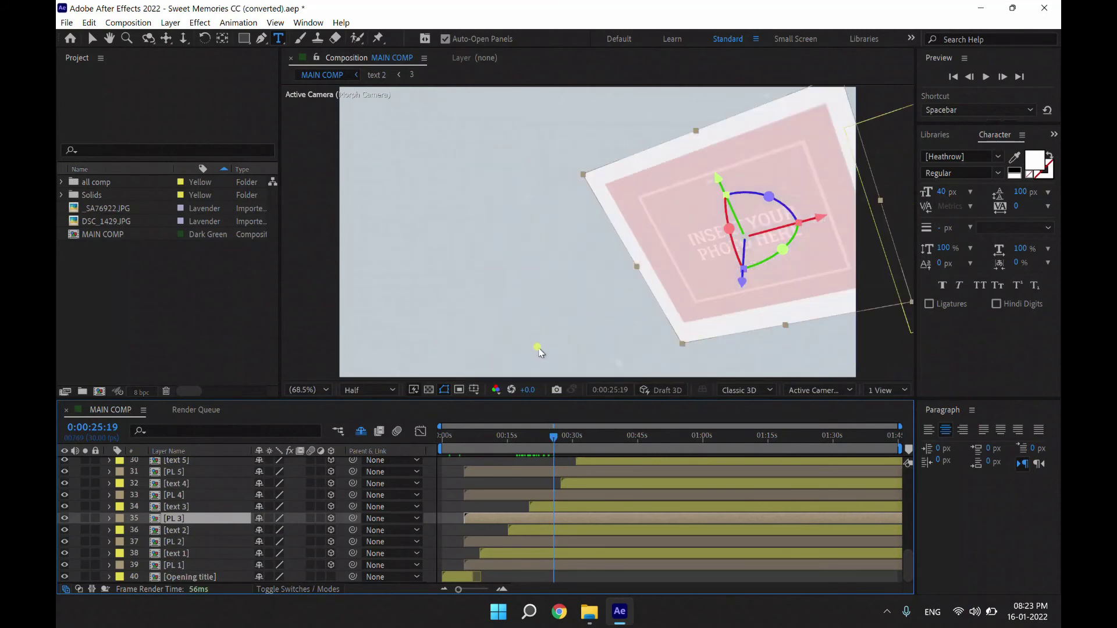
click(556, 439)
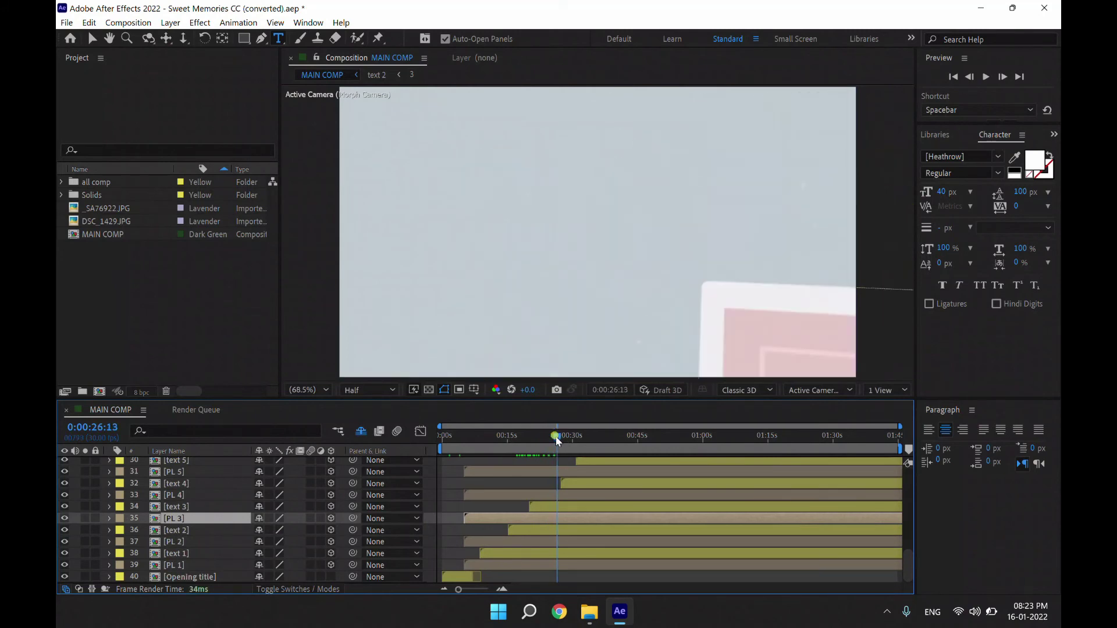
click(560, 437)
Inspect the PL 20 and text 15 layers and scrub MAIN COMP around the 30-second mark
scroll(588, 483, up, 2)
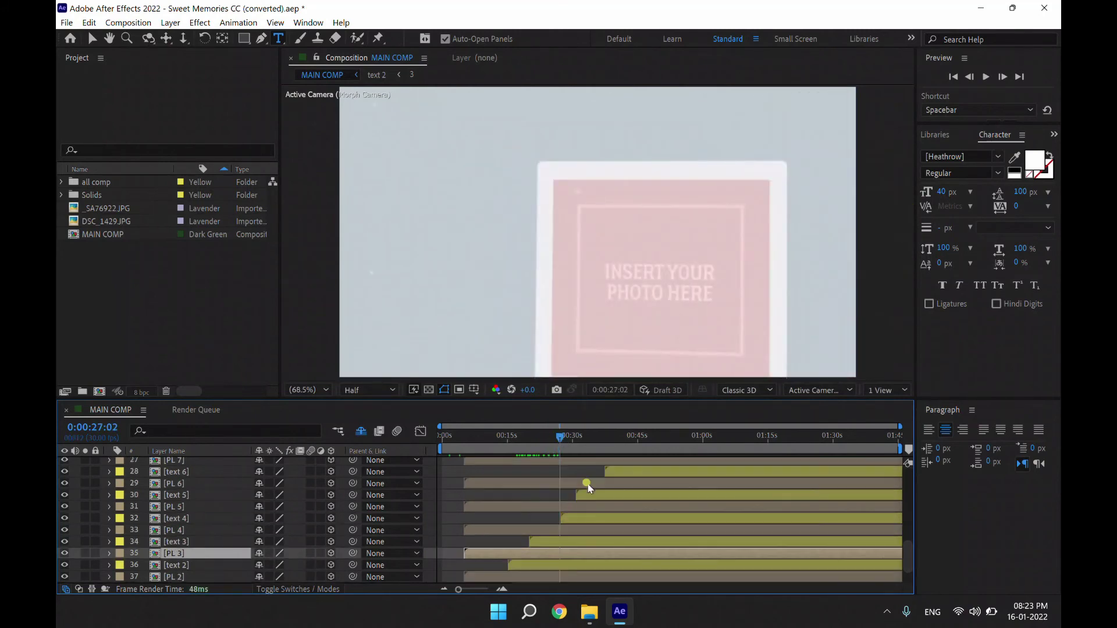
scroll(588, 488, up, 2)
scroll(589, 487, up, 3)
scroll(346, 510, up, 5)
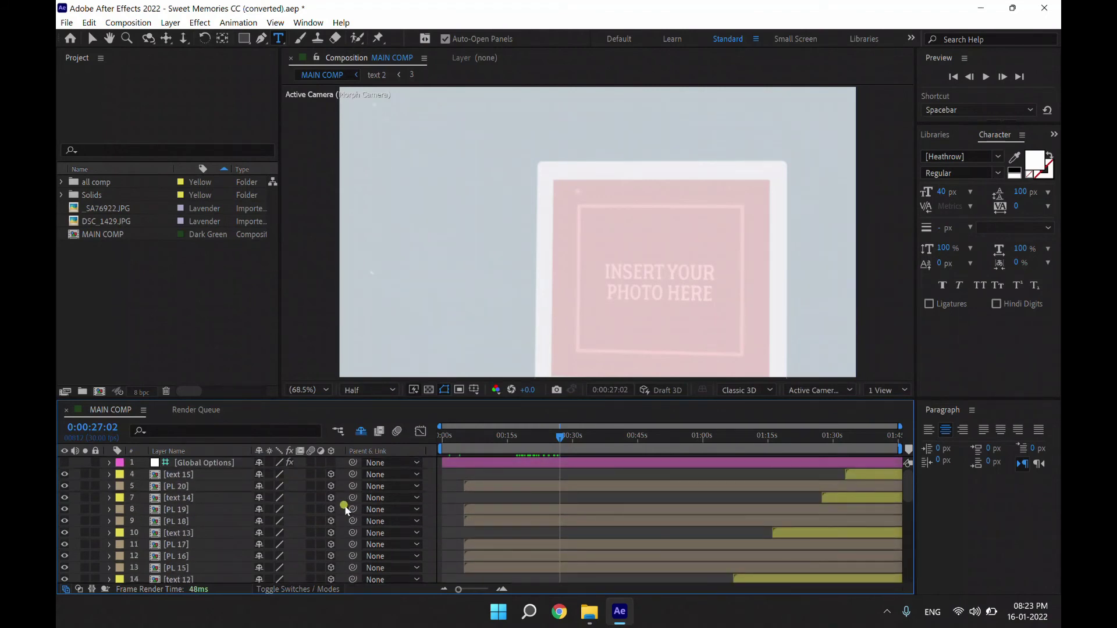
click(181, 486)
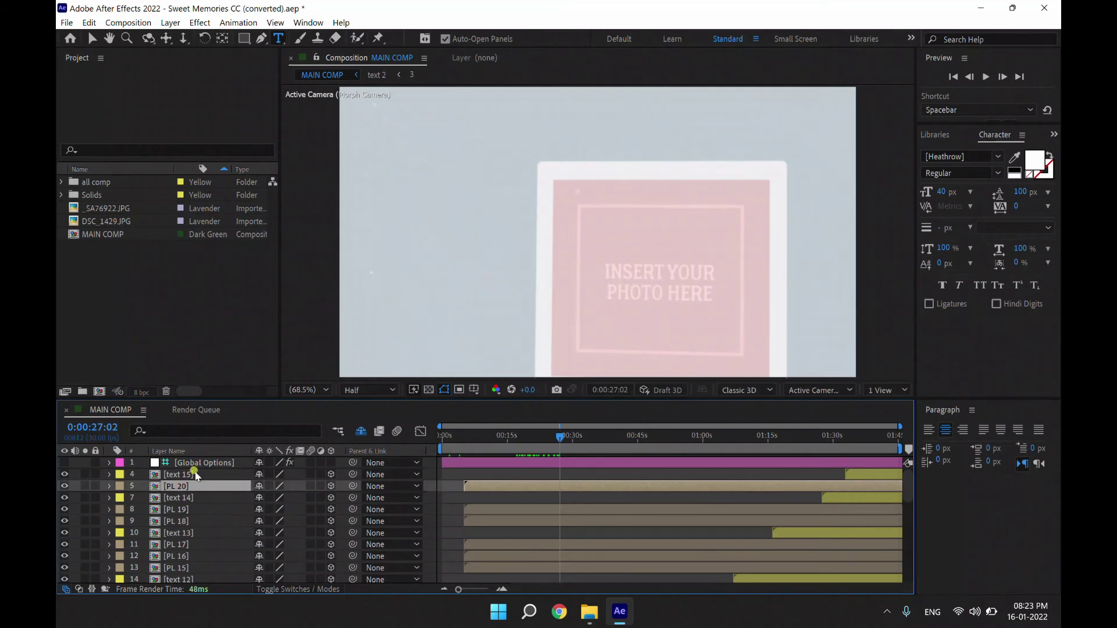
click(195, 475)
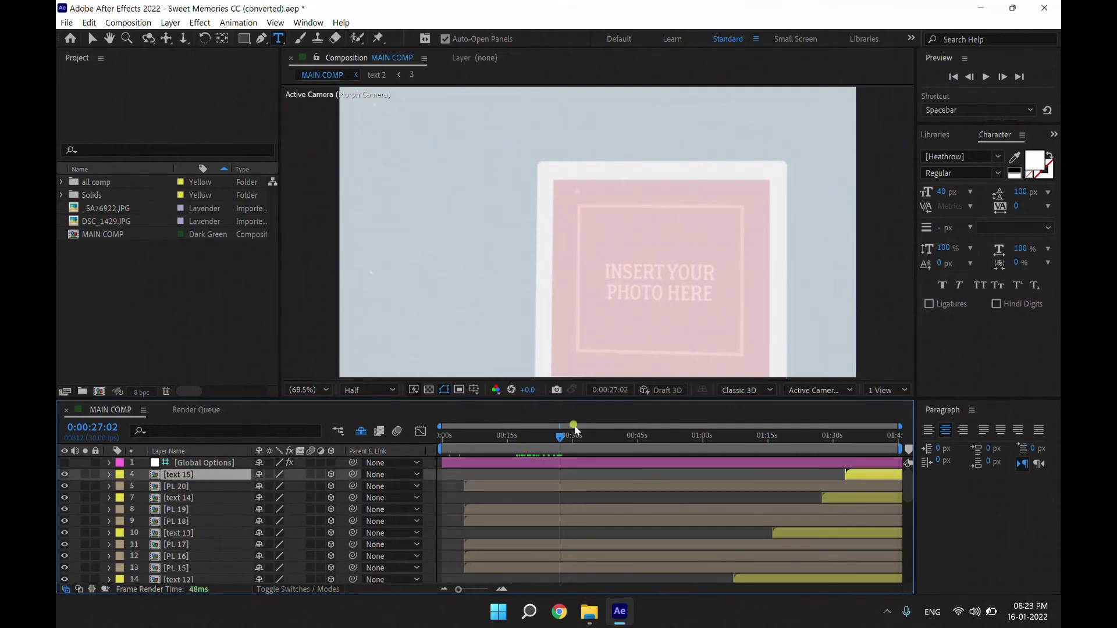
drag(561, 440, 581, 440)
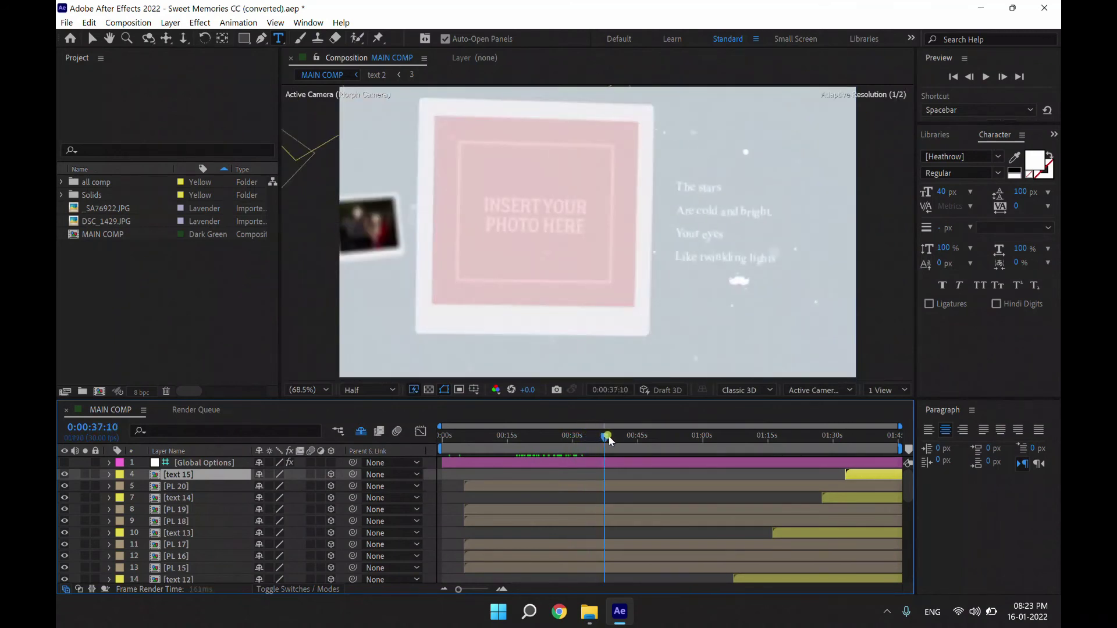
mouse_move(580, 440)
mouse_down()
mouse_move(894, 441)
mouse_move(439, 443)
mouse_up()
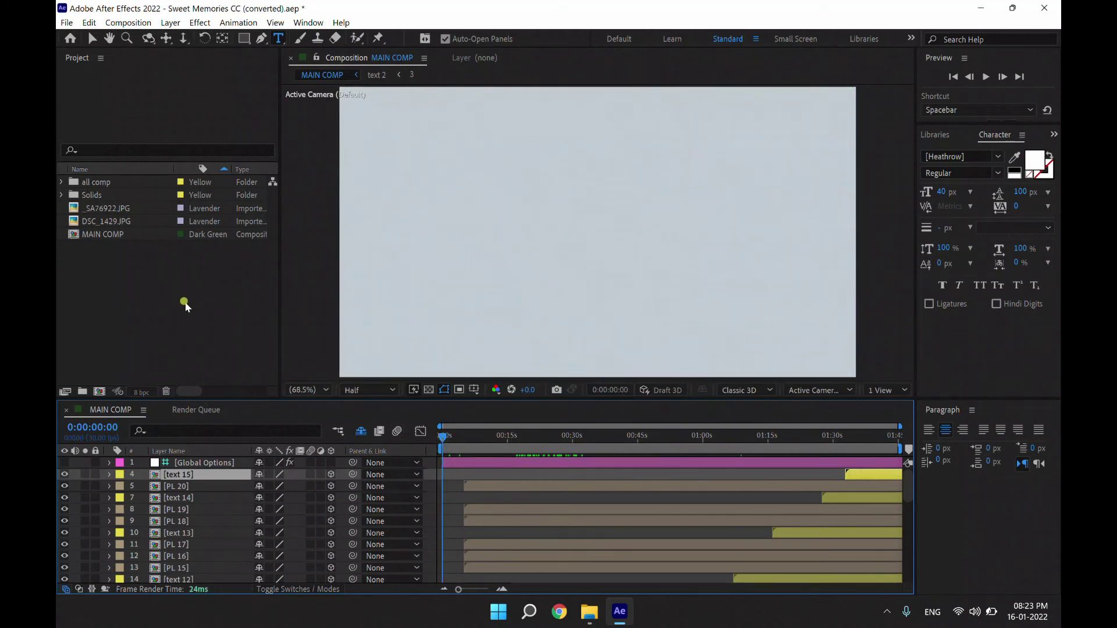
Add MAIN COMP to the Render Queue with Best Settings, outputting MAIN COMP.mov
mouse_move(443, 440)
mouse_down()
mouse_move(458, 439)
mouse_move(434, 437)
mouse_up()
click(66, 23)
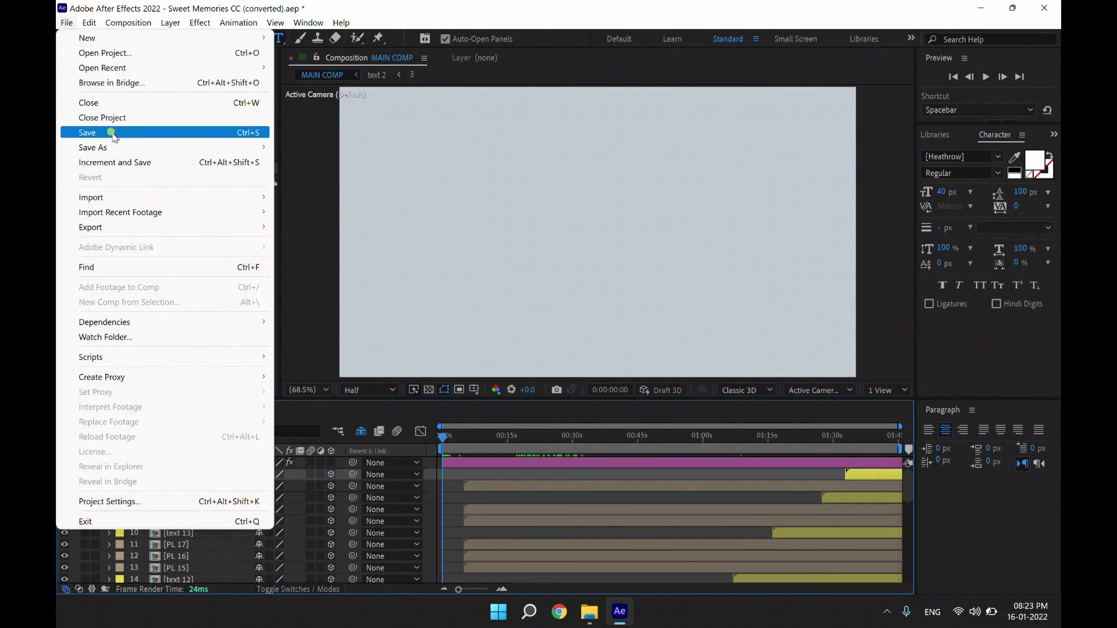
mouse_move(121, 227)
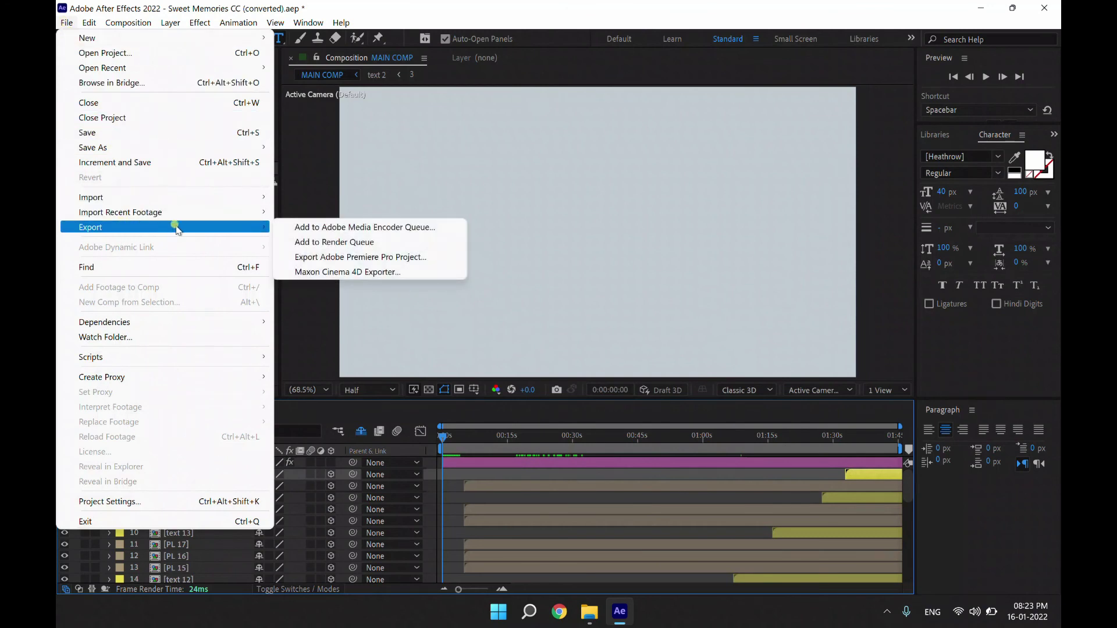
click(314, 242)
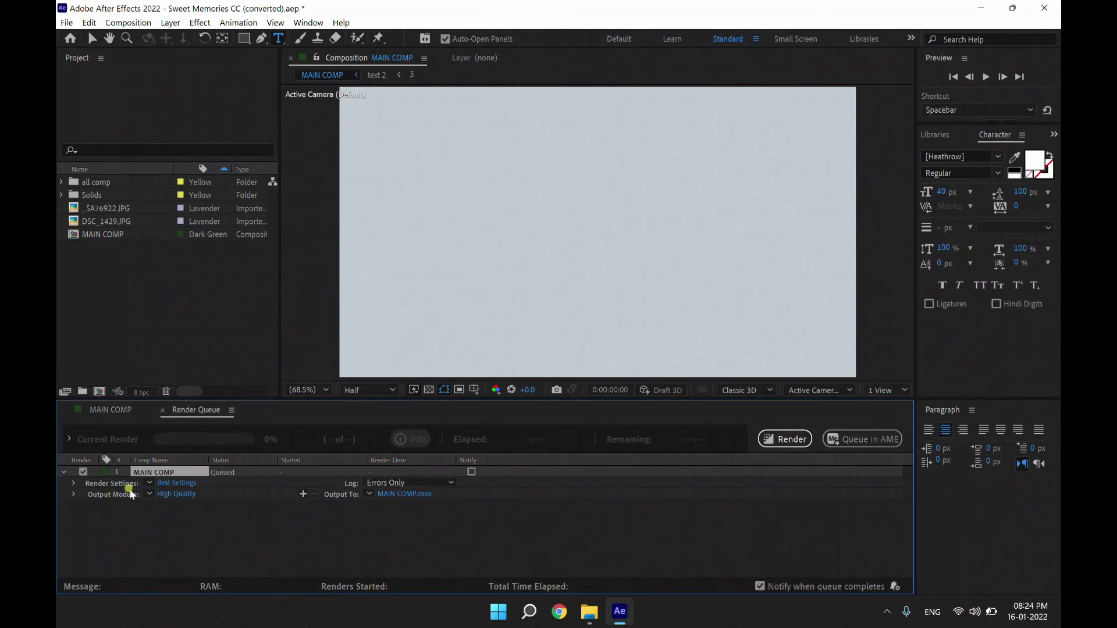
Confirm MAIN COMP's Best Settings render at Full 1920 x 1080 resolution, Best quality
click(183, 484)
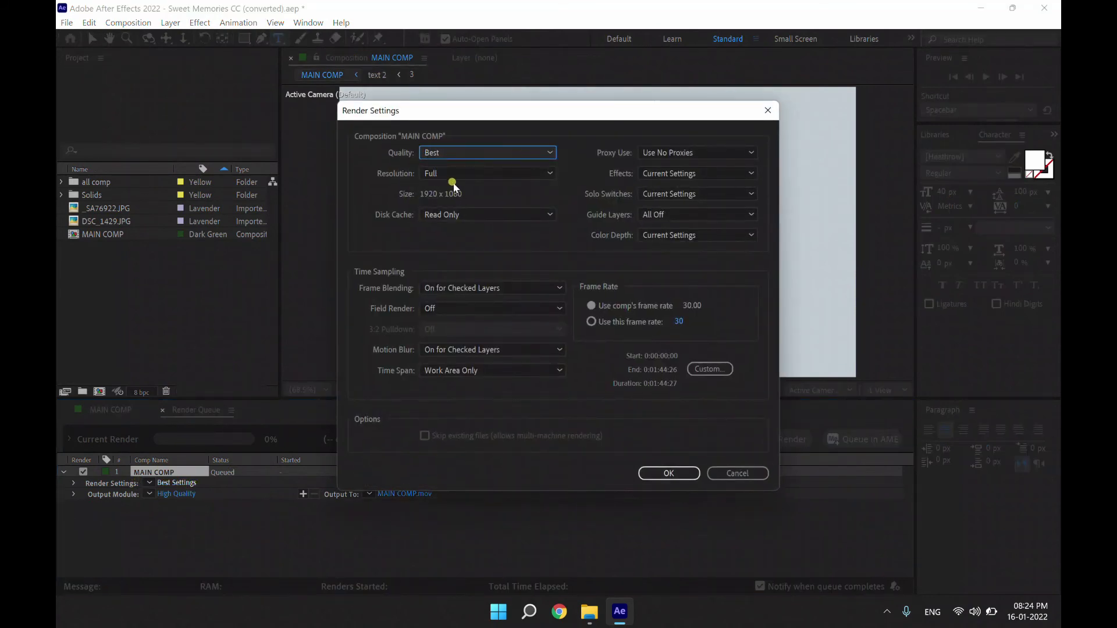
click(453, 179)
click(444, 224)
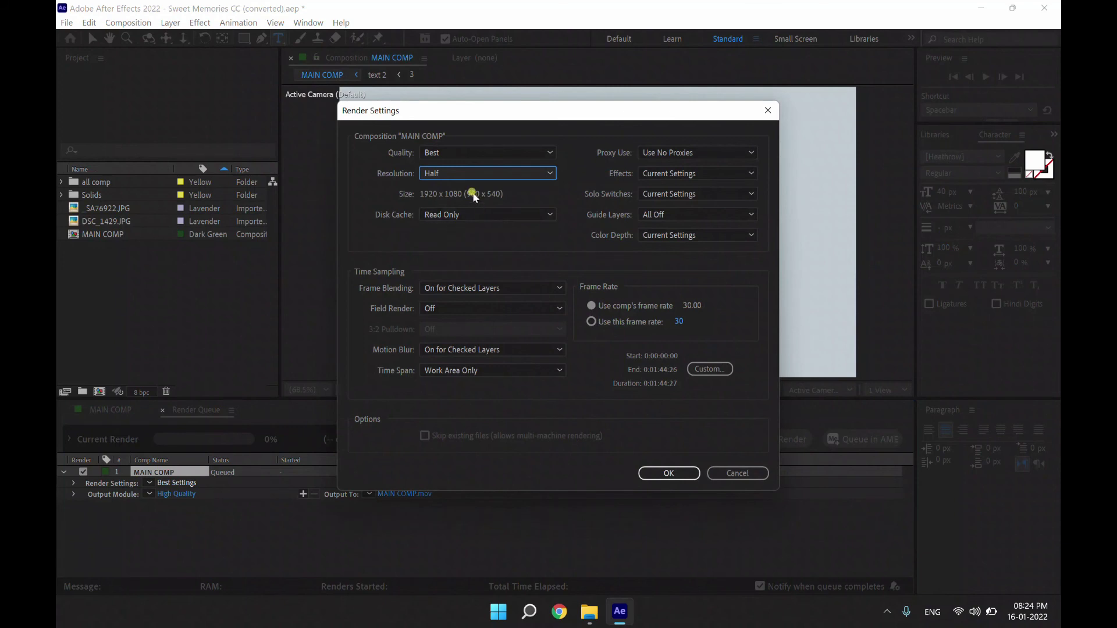
click(463, 181)
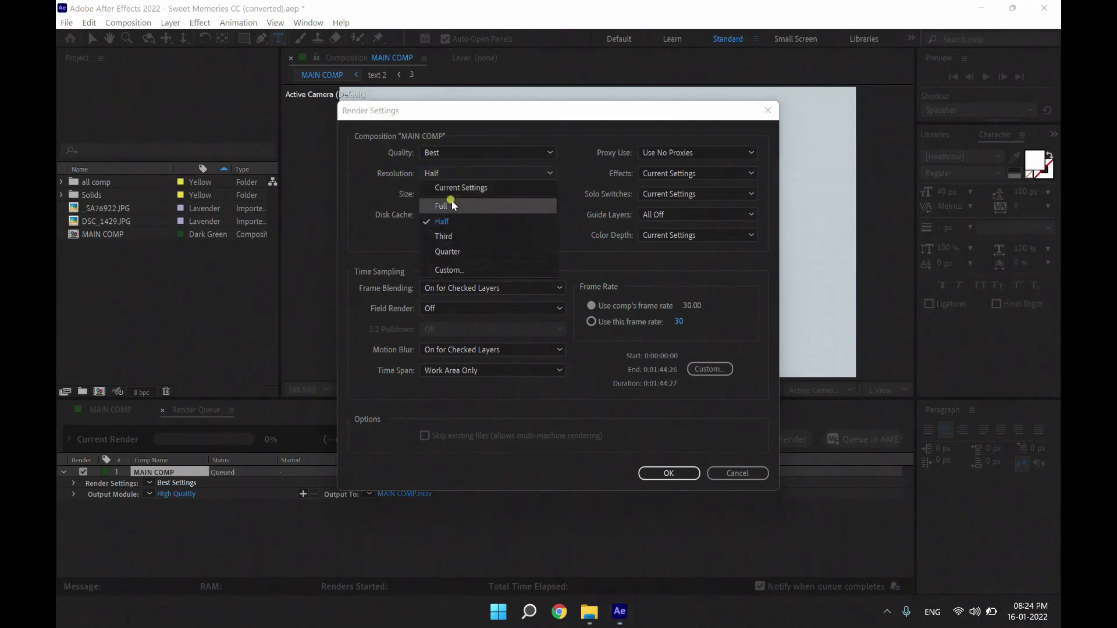
click(457, 204)
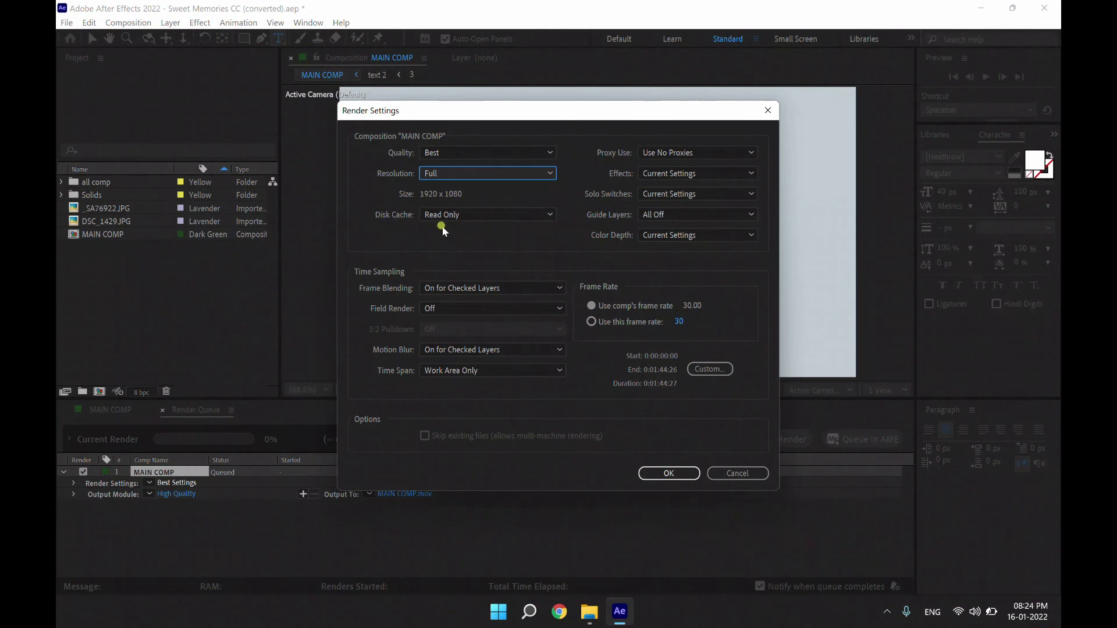
click(658, 473)
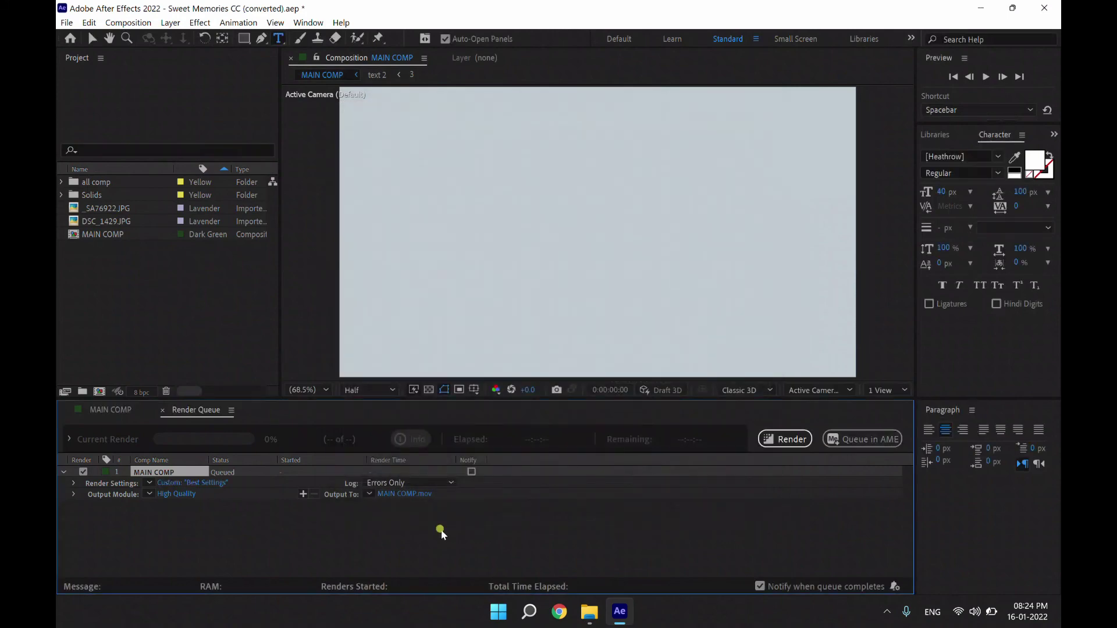
Save the render output as MAIN COMP.mov on the Data (D:) drive
click(391, 495)
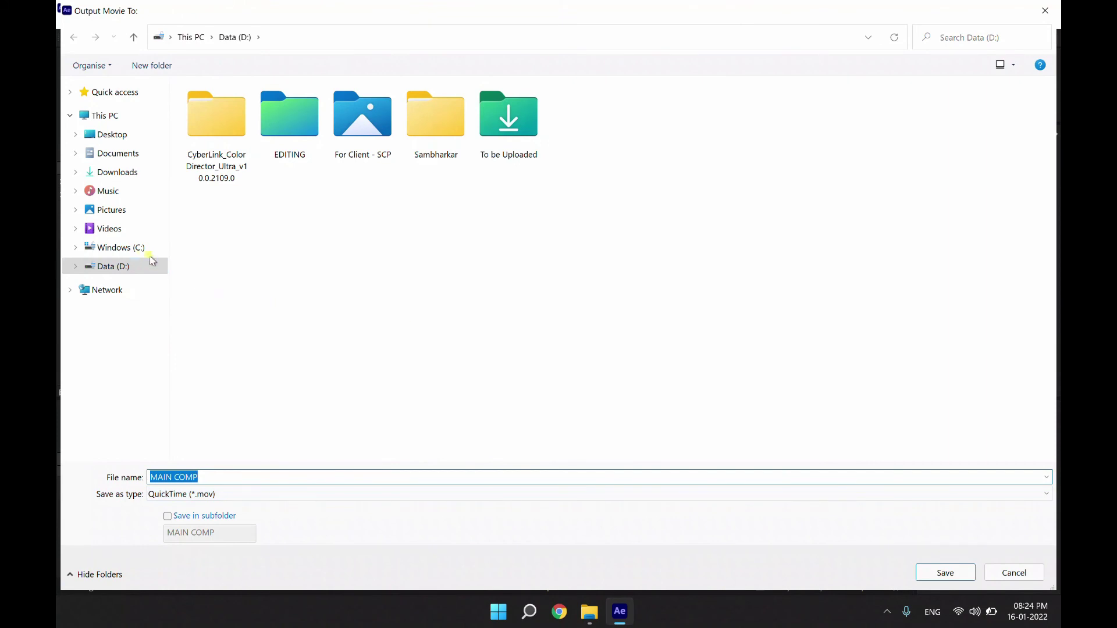
click(125, 247)
click(129, 266)
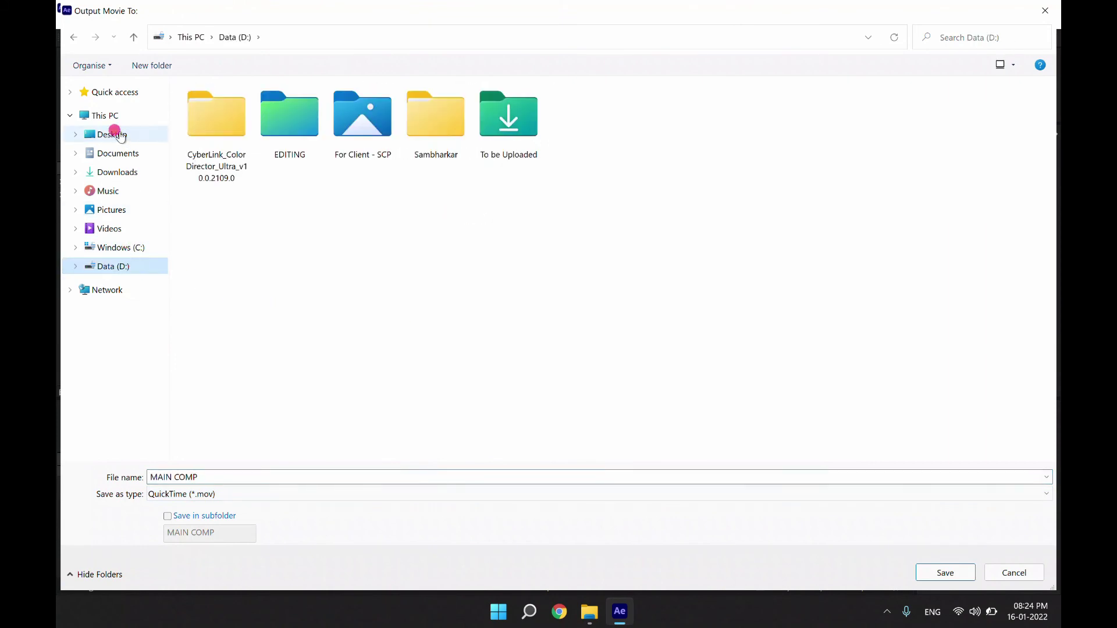
click(116, 134)
click(119, 267)
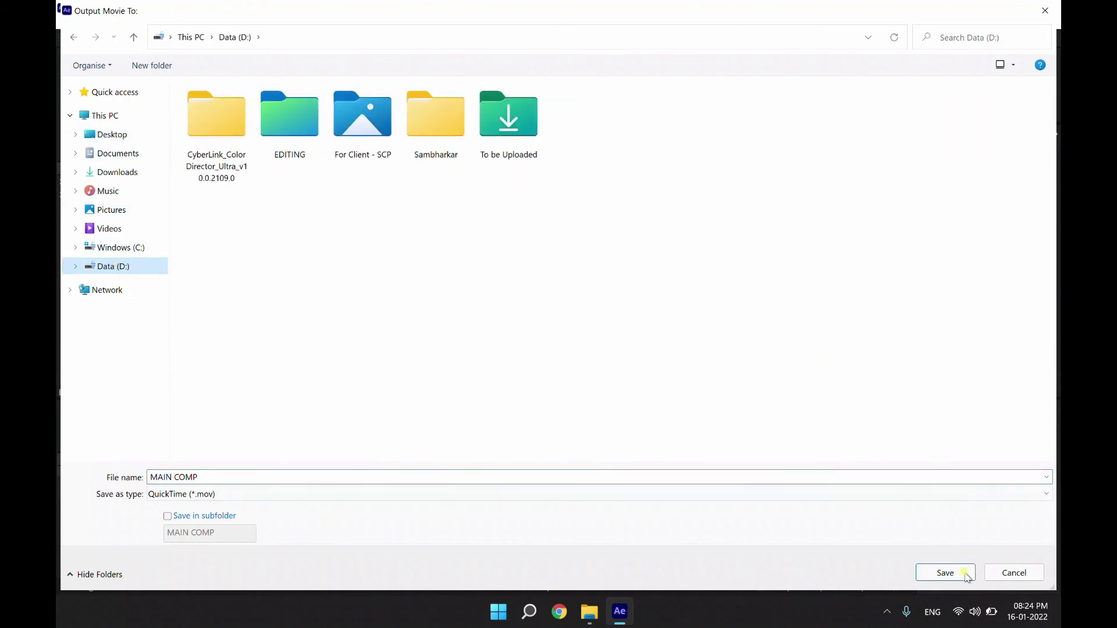
click(943, 577)
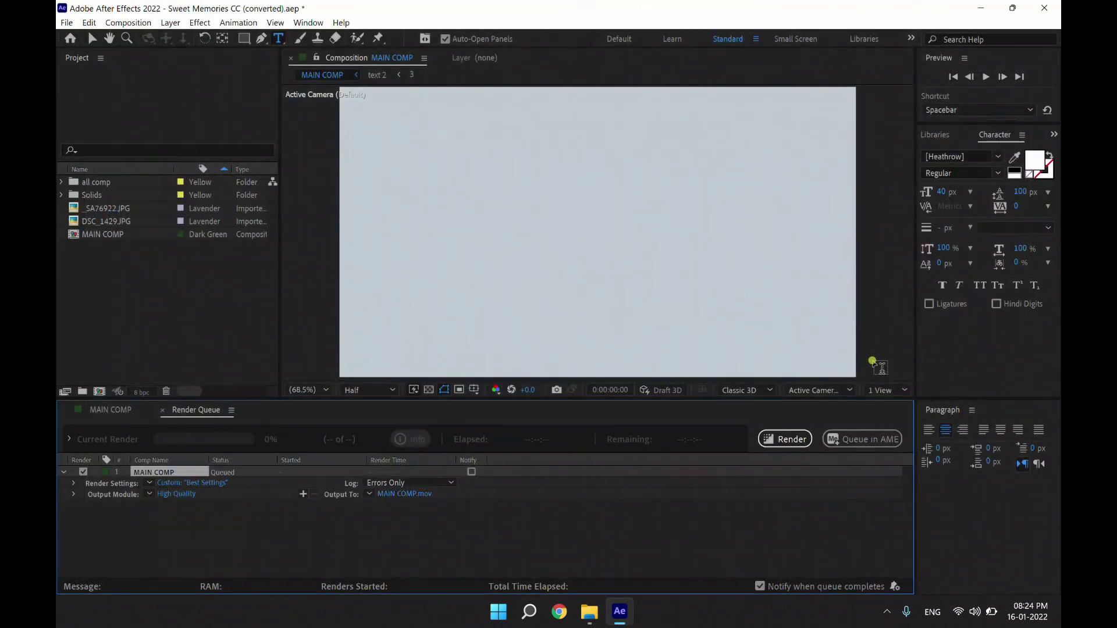
Start rendering the queued MAIN COMP composition from the Render Queue
click(789, 443)
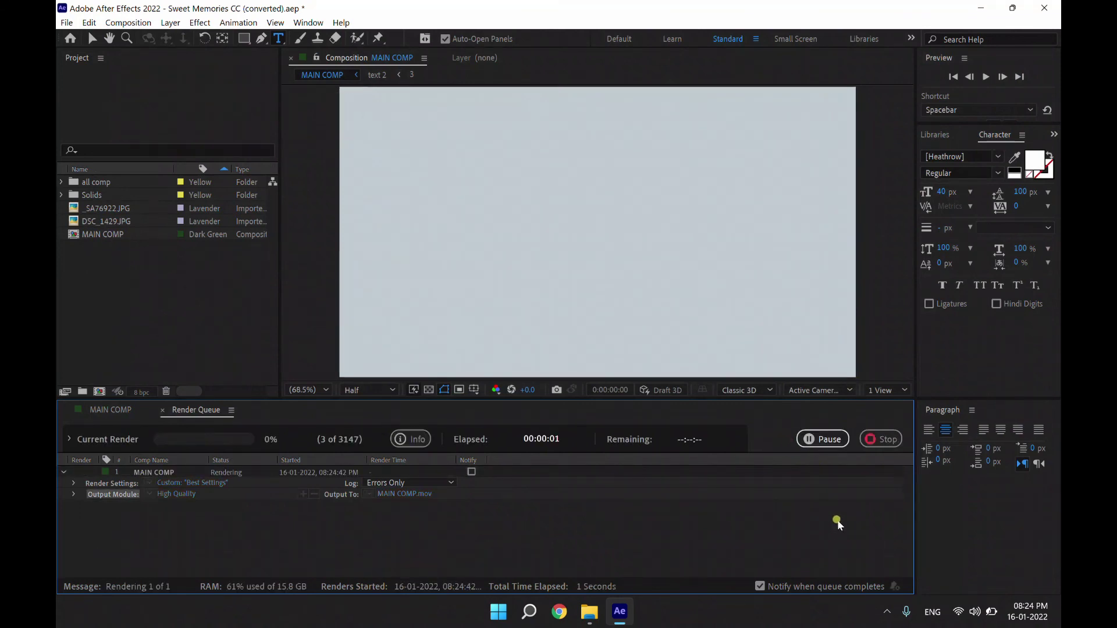